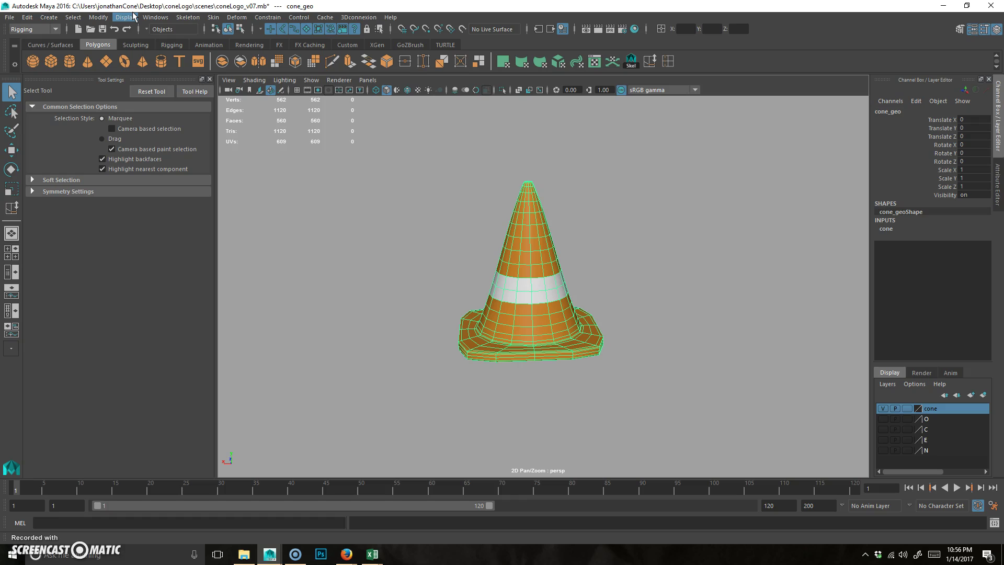
Create a NURBS circle around the traffic cone and scale it uniformly to about 1.91
{"action": "left_click", "coordinate": [49, 16]}
{"action": "mouse_move", "coordinate": [96, 43]}
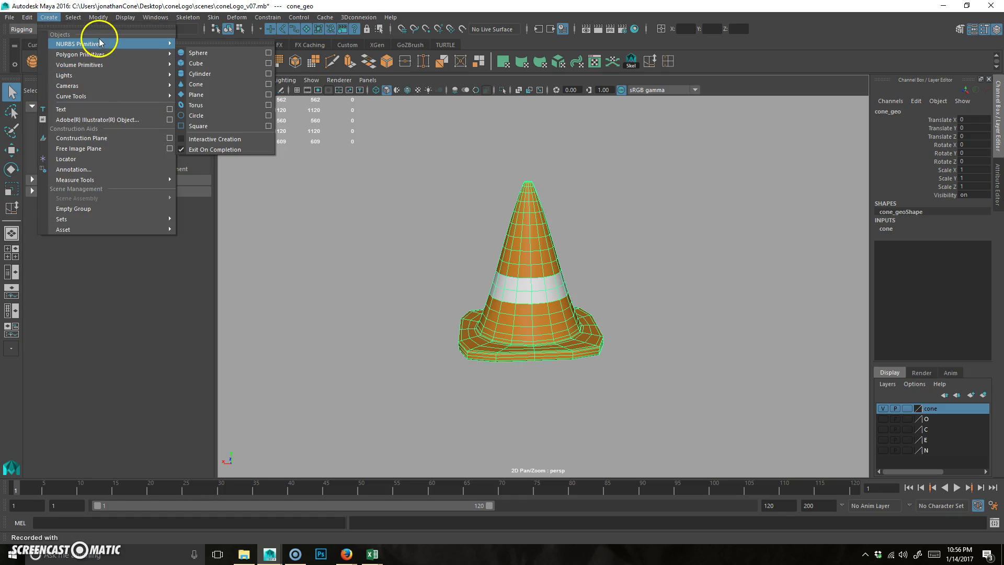
{"action": "left_click", "coordinate": [219, 114]}
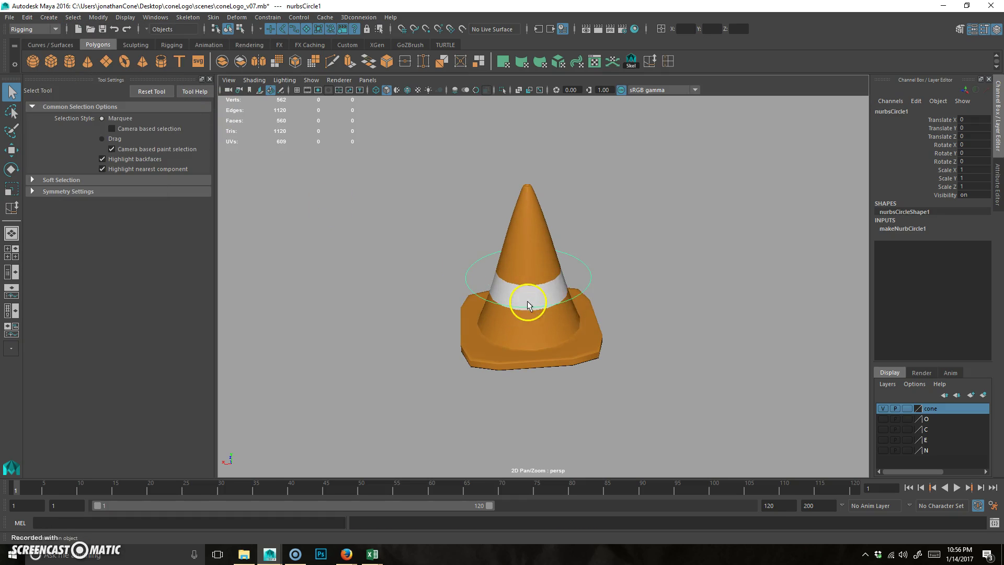
{"action": "key", "text": "e"}
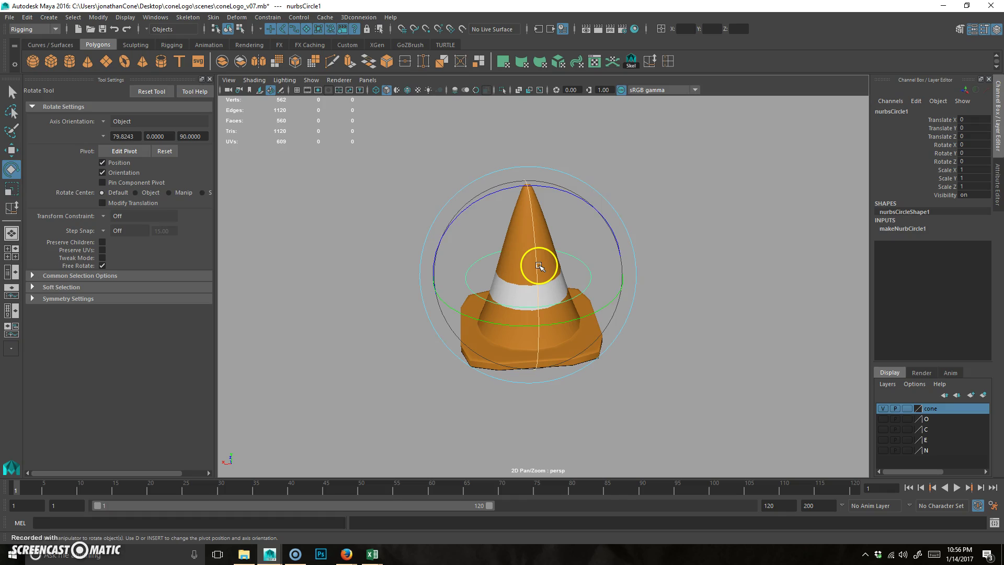
{"action": "key", "text": "r"}
{"action": "left_click_drag", "start_coordinate": [530, 264], "coordinate": [622, 285]}
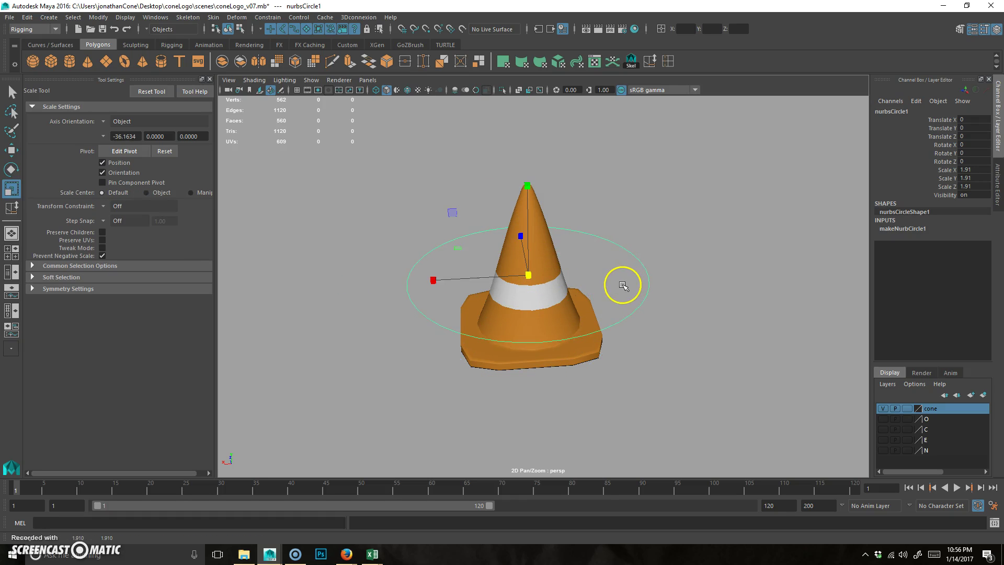
Duplicate the circle and scale the copy down uniformly to about 1.468 as an inner ring
{"action": "key", "text": "ctrl+d"}
{"action": "left_click_drag", "start_coordinate": [523, 280], "coordinate": [536, 313]}
{"action": "right_click_drag", "start_coordinate": [536, 313], "coordinate": [580, 315], "text": "alt"}
{"action": "middle_click_drag", "start_coordinate": [581, 315], "coordinate": [566, 321], "text": "alt"}
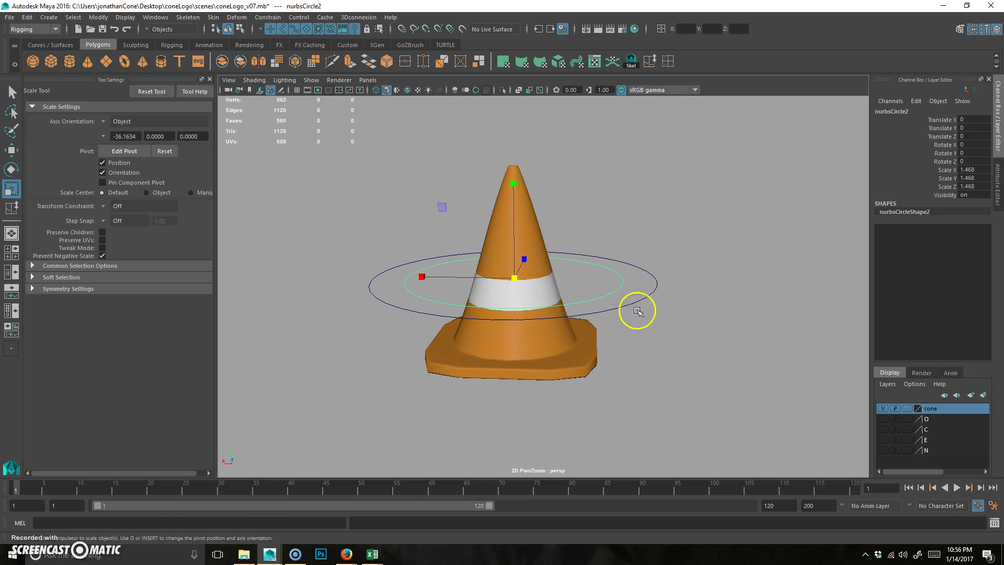
Rename the outer circle as cone_controllerMaster_crv
{"action": "left_click_drag", "start_coordinate": [637, 312], "coordinate": [670, 284]}
{"action": "double_click", "coordinate": [900, 112]}
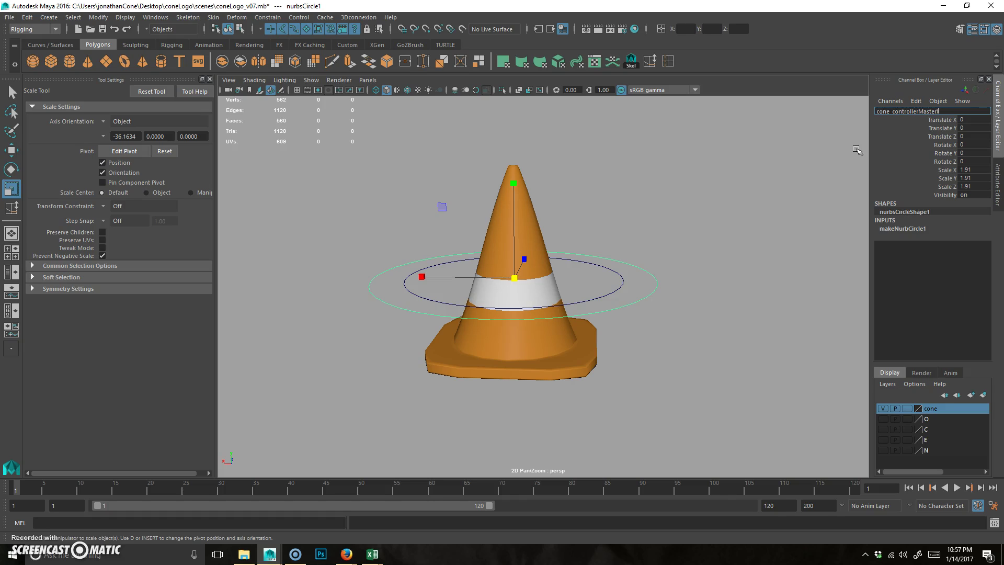
{"action": "key", "text": "Return"}
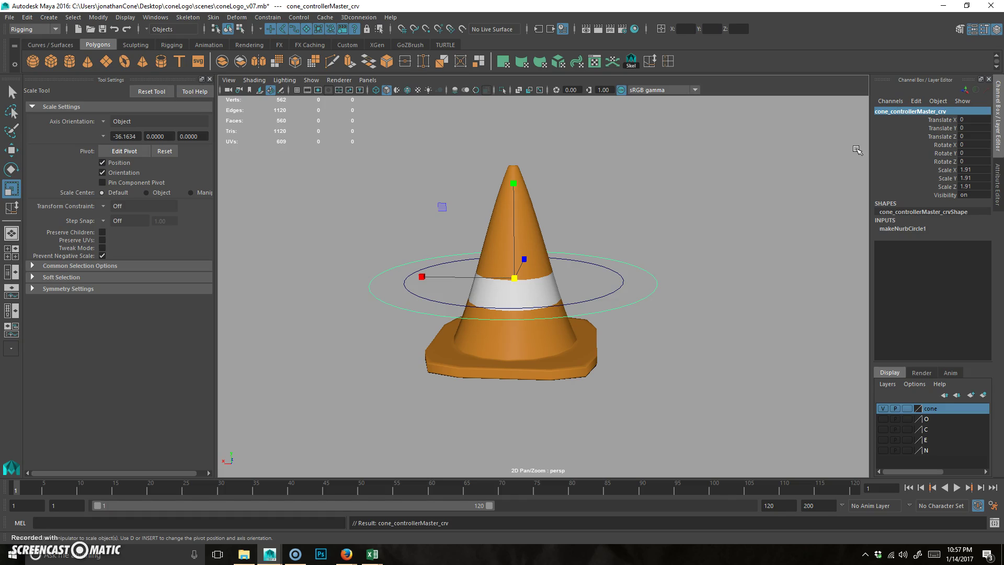
Rename the inner circle as cone_controllerDeformer_crv
{"action": "left_click", "coordinate": [604, 293]}
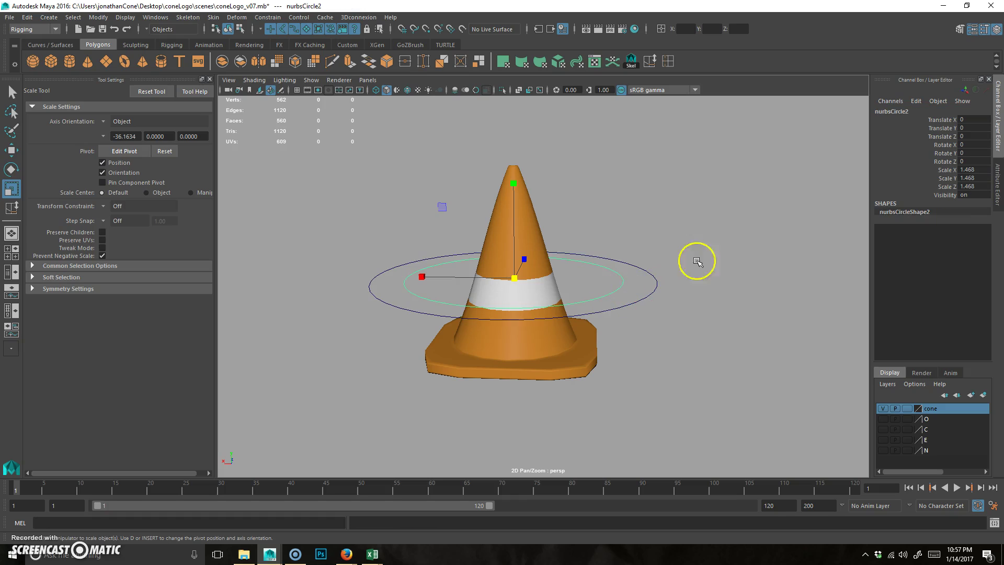
{"action": "double_click", "coordinate": [894, 111]}
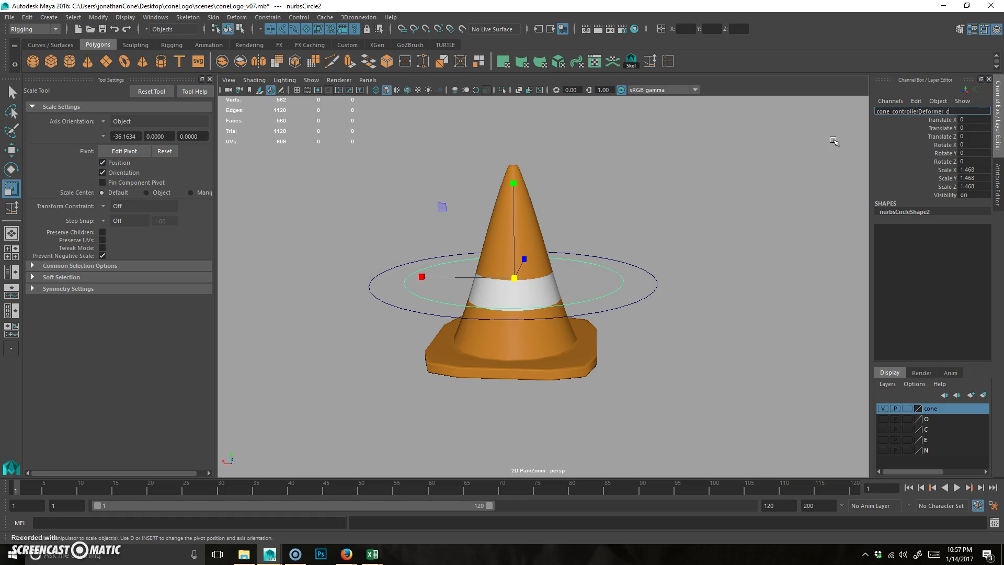
{"action": "key", "text": "Return"}
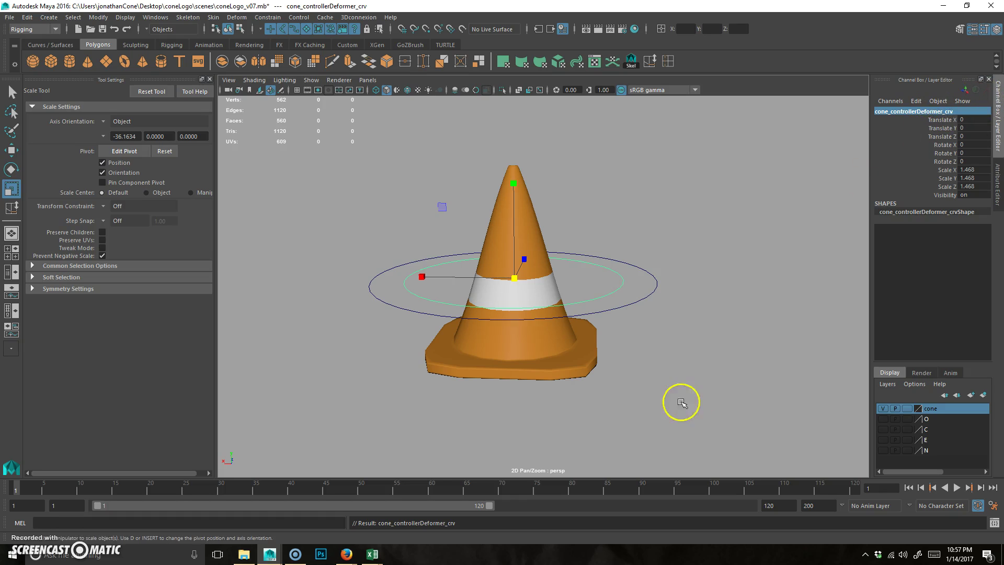
Enable drawing overrides on the inner circle's shape and set its index color to yellow
{"action": "left_click_drag", "start_coordinate": [682, 401], "coordinate": [634, 342], "text": "alt"}
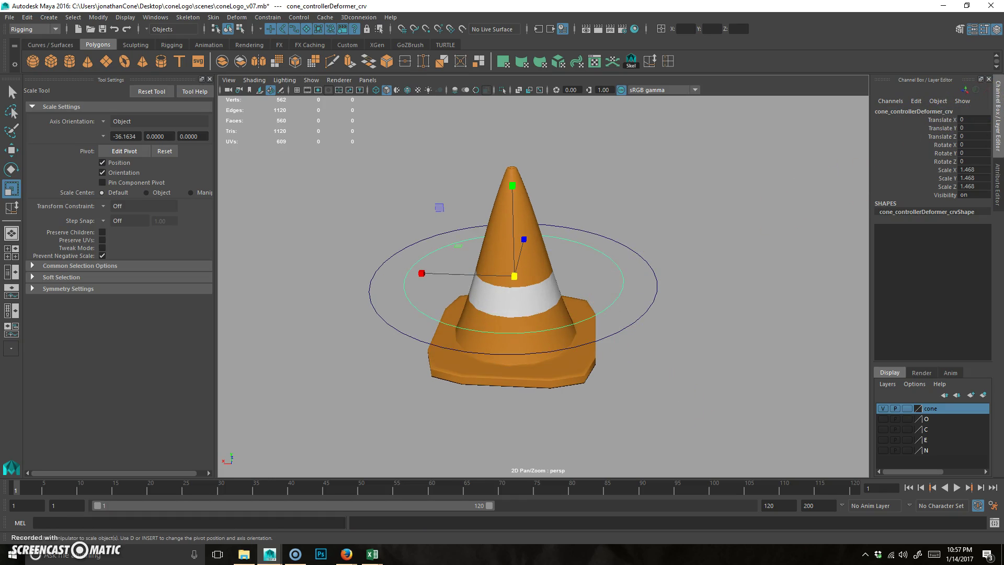
{"action": "left_click", "coordinate": [998, 197]}
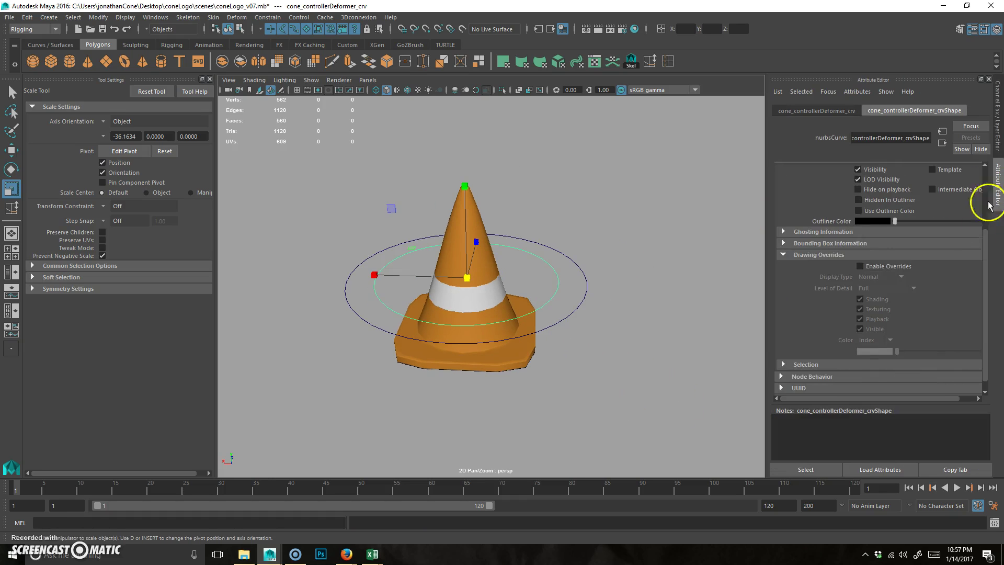
{"action": "left_click", "coordinate": [902, 169]}
{"action": "left_click", "coordinate": [811, 249]}
{"action": "left_click", "coordinate": [812, 249]}
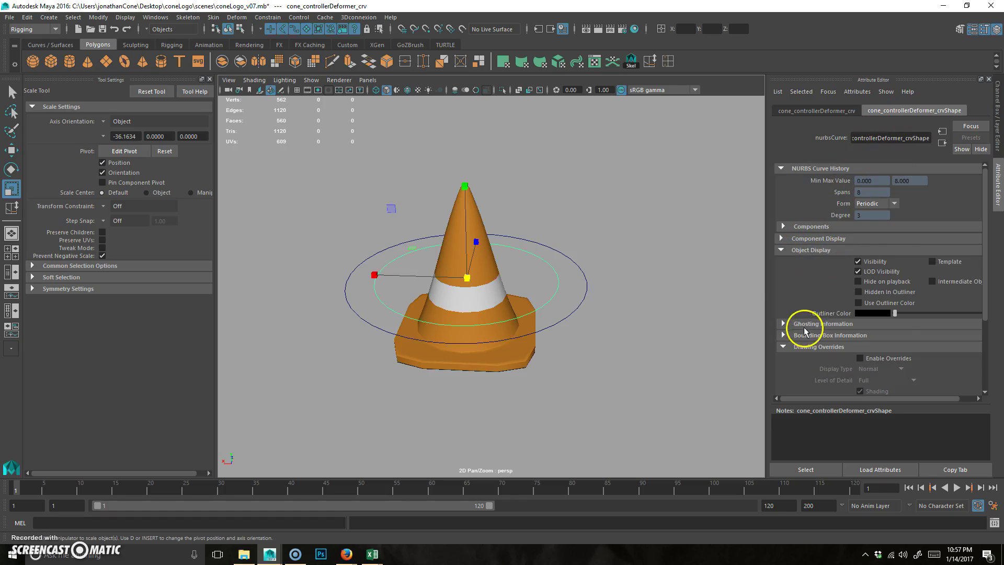
{"action": "scroll", "coordinate": [804, 331], "scroll_direction": "down", "scroll_amount": 2}
{"action": "left_click", "coordinate": [812, 284]}
{"action": "left_click", "coordinate": [814, 342]}
{"action": "scroll", "coordinate": [821, 339], "scroll_direction": "down", "scroll_amount": 2}
{"action": "left_click", "coordinate": [881, 257]}
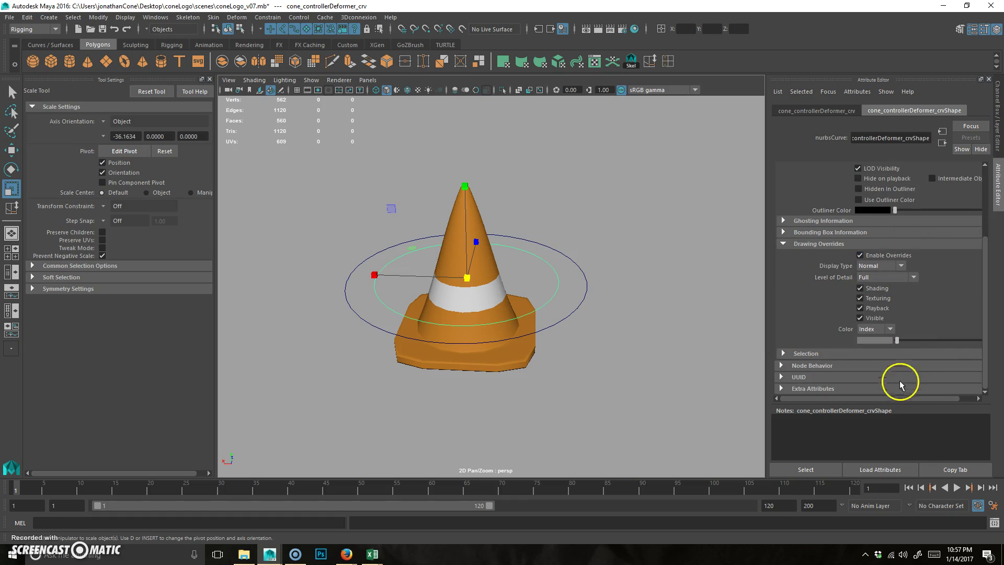
{"action": "left_click_drag", "start_coordinate": [898, 340], "coordinate": [935, 341]}
Enable drawing overrides on the outer circle's shape and set its index color to red
{"action": "left_click", "coordinate": [588, 294]}
{"action": "left_click", "coordinate": [861, 255]}
{"action": "left_click", "coordinate": [638, 359]}
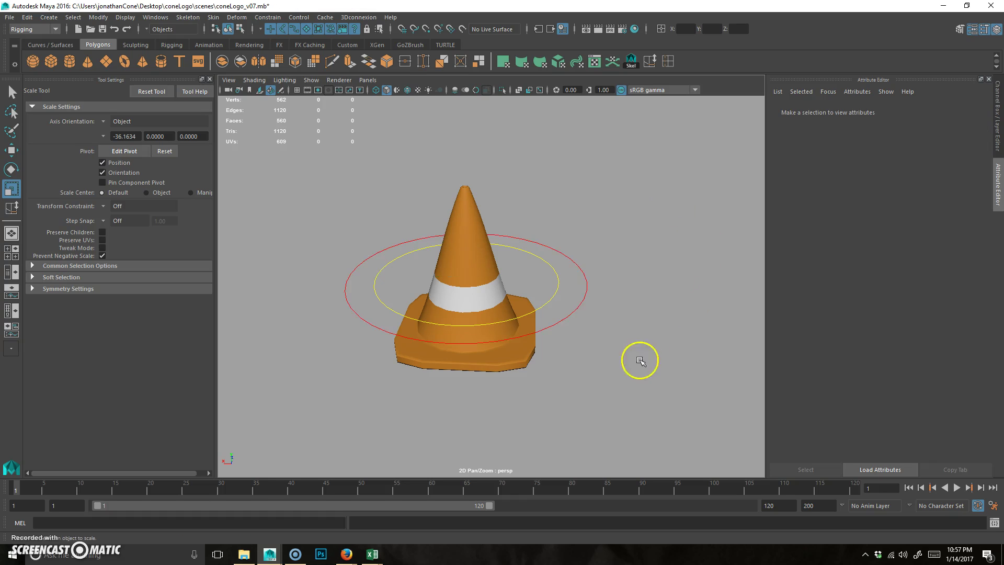
Freeze the transformations of both controller circles and delete their construction history
{"action": "left_click", "coordinate": [564, 292]}
{"action": "left_click", "coordinate": [995, 105]}
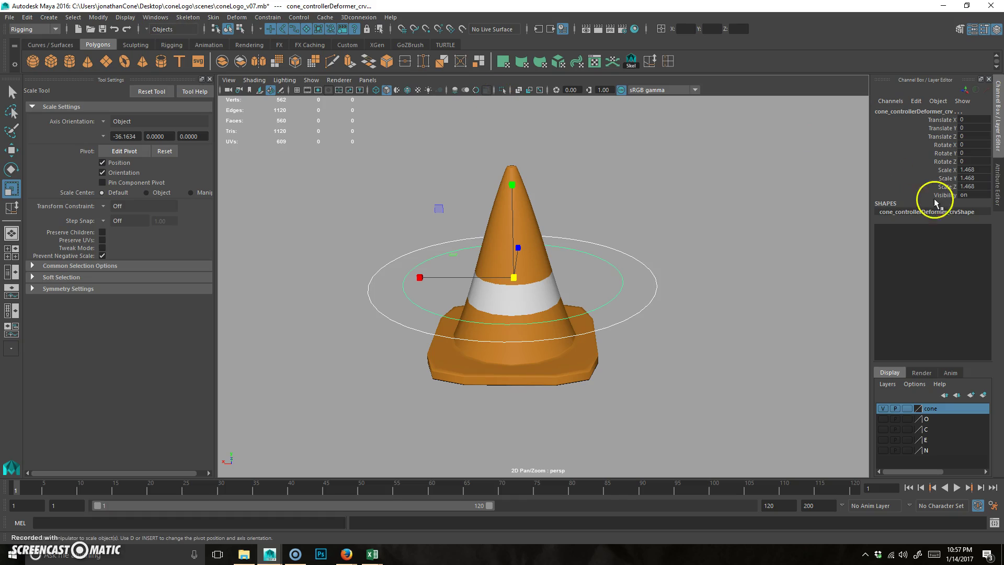
{"action": "left_click", "coordinate": [101, 20]}
{"action": "left_click", "coordinate": [128, 67]}
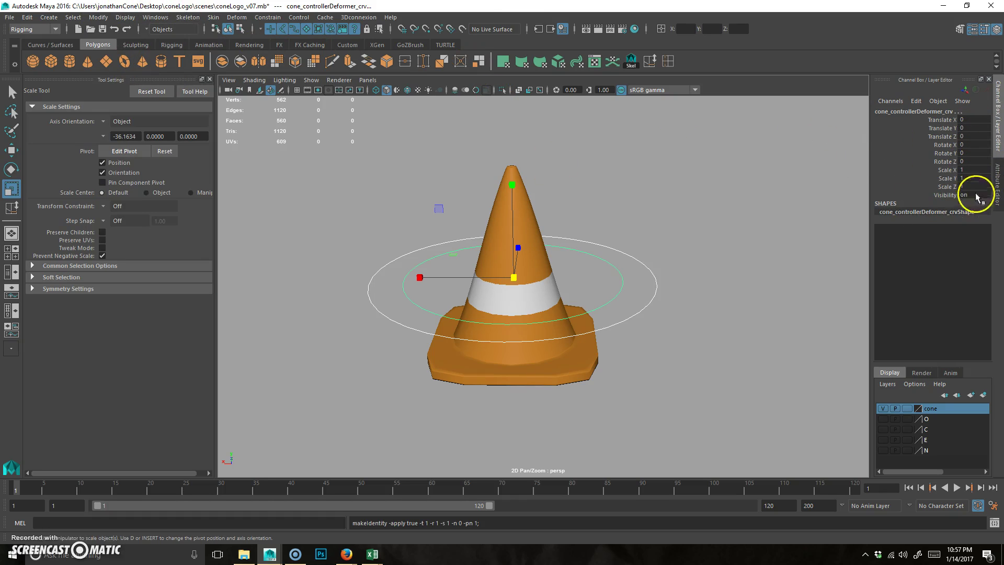
{"action": "left_click", "coordinate": [26, 17]}
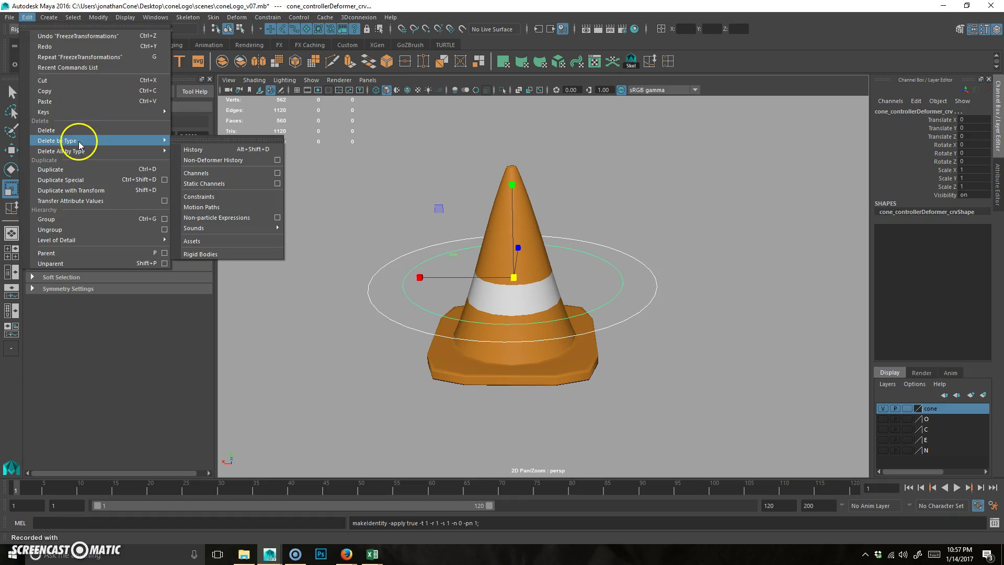
{"action": "left_click", "coordinate": [192, 140]}
{"action": "left_click", "coordinate": [751, 209]}
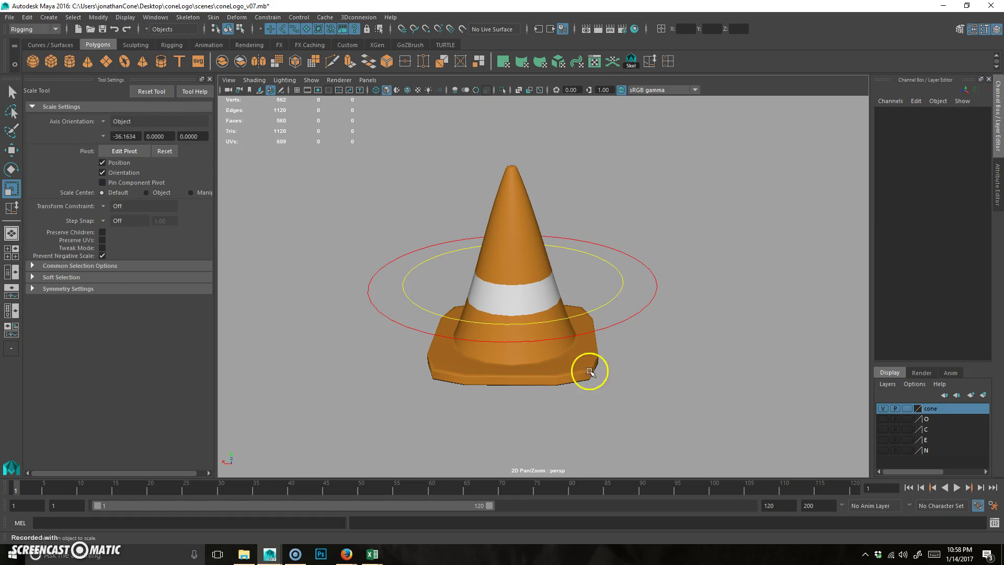
{"action": "scroll", "coordinate": [576, 302], "scroll_direction": "up", "scroll_amount": 3}
{"action": "left_click", "coordinate": [591, 276]}
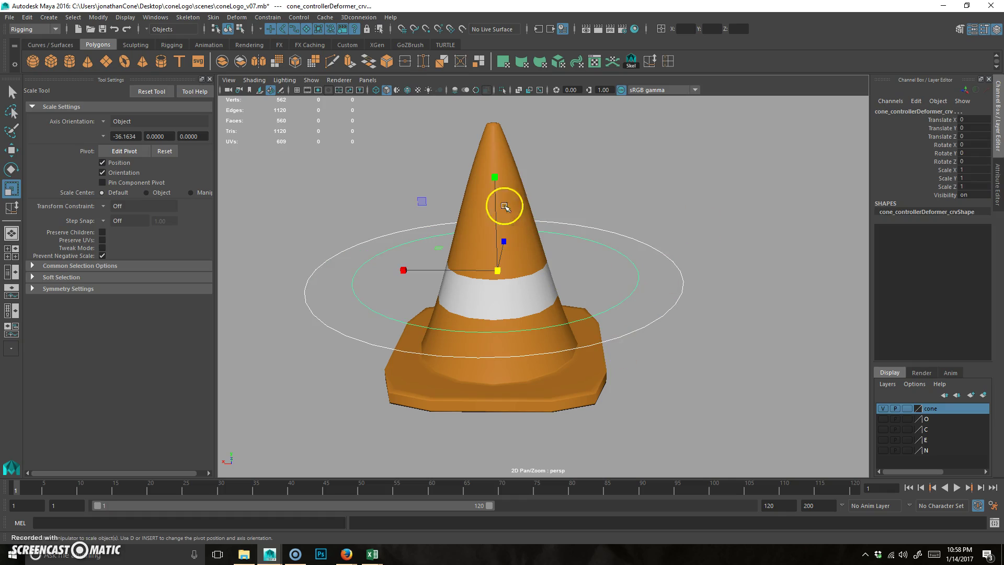
{"action": "scroll", "coordinate": [478, 292], "scroll_direction": "down", "scroll_amount": 2}
{"action": "left_click", "coordinate": [611, 190]}
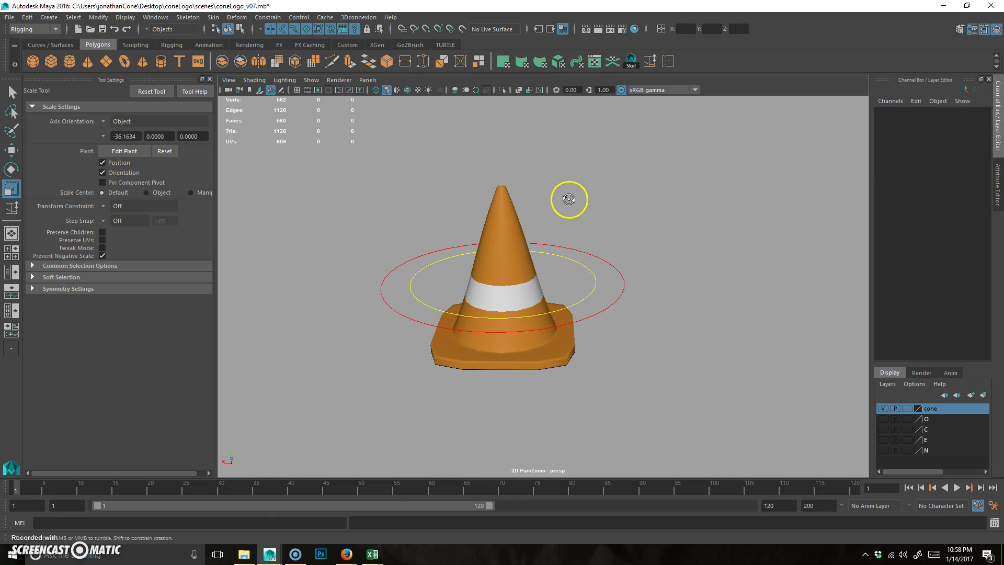
Add a nonlinear Flare deformer to the cone mesh
{"action": "left_click", "coordinate": [479, 224]}
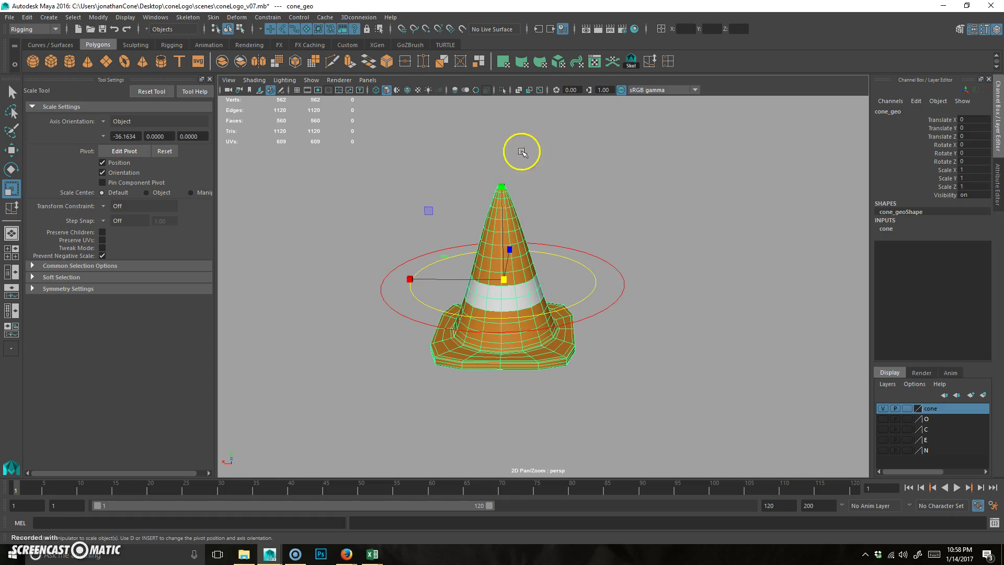
{"action": "left_click_drag", "start_coordinate": [546, 242], "coordinate": [534, 234], "text": "alt"}
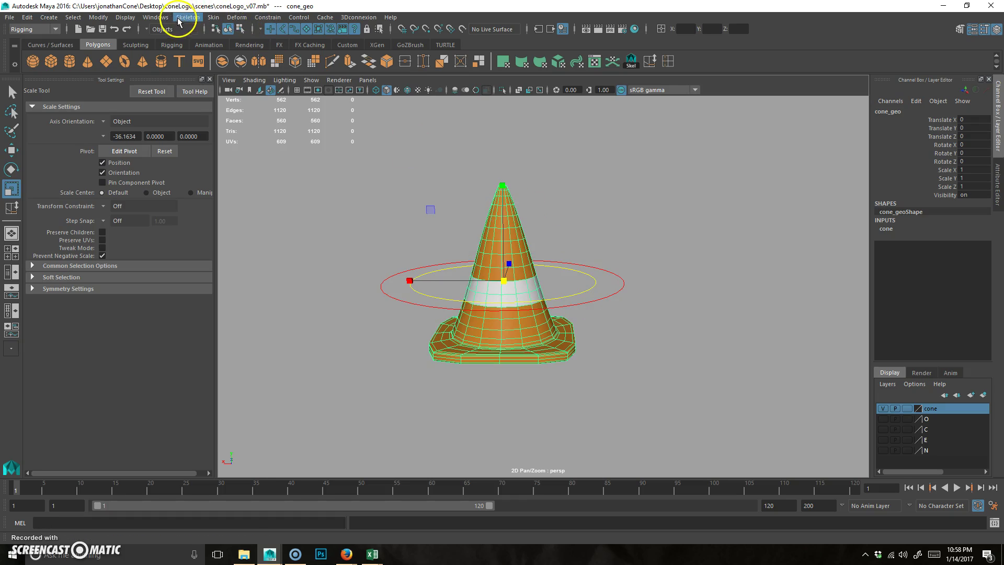
{"action": "left_click", "coordinate": [229, 18]}
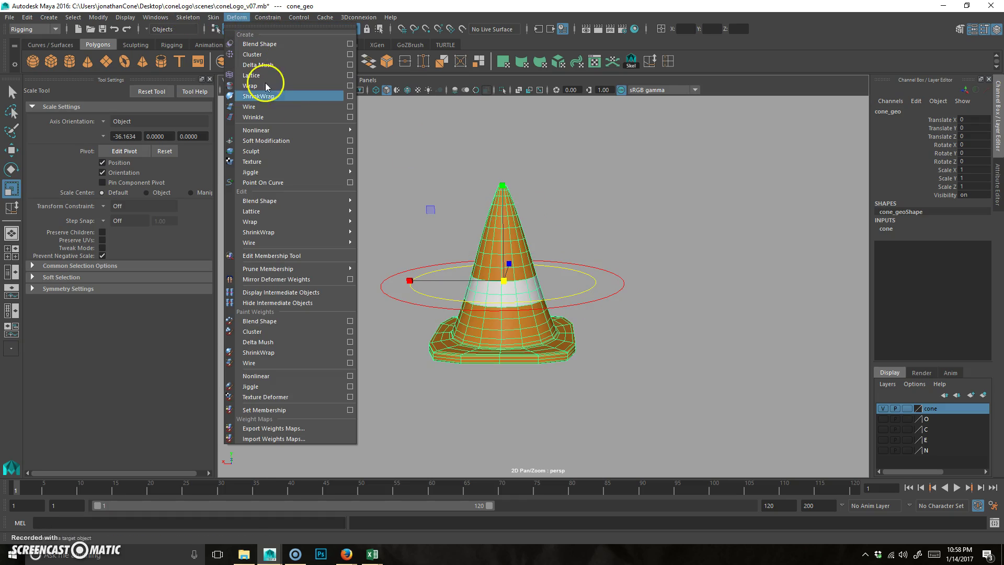
{"action": "mouse_move", "coordinate": [301, 129]}
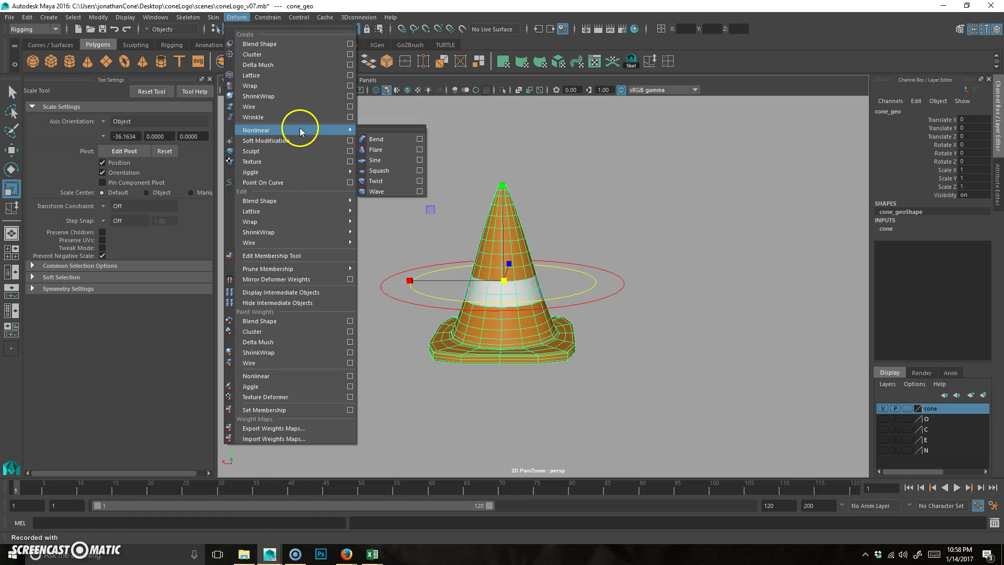
{"action": "left_click", "coordinate": [387, 151]}
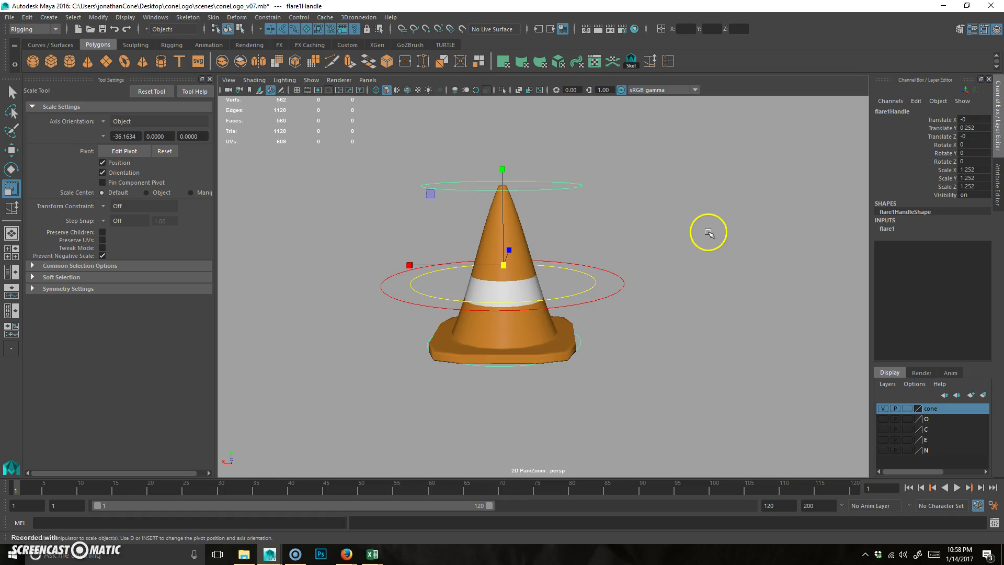
{"action": "left_click", "coordinate": [708, 234]}
Add a nonlinear Sine deformer to the cone mesh
{"action": "left_click", "coordinate": [528, 238]}
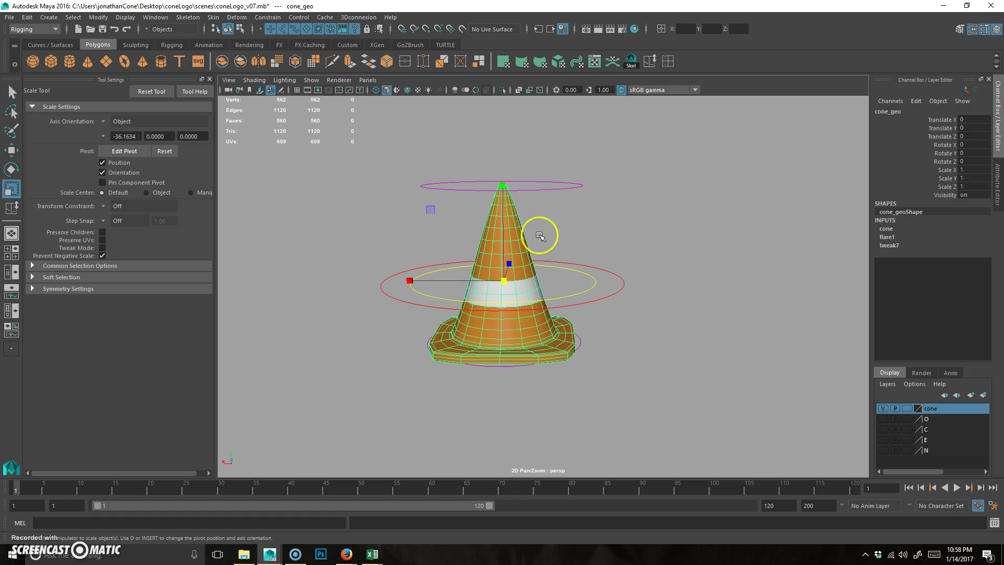
{"action": "left_click", "coordinate": [236, 17]}
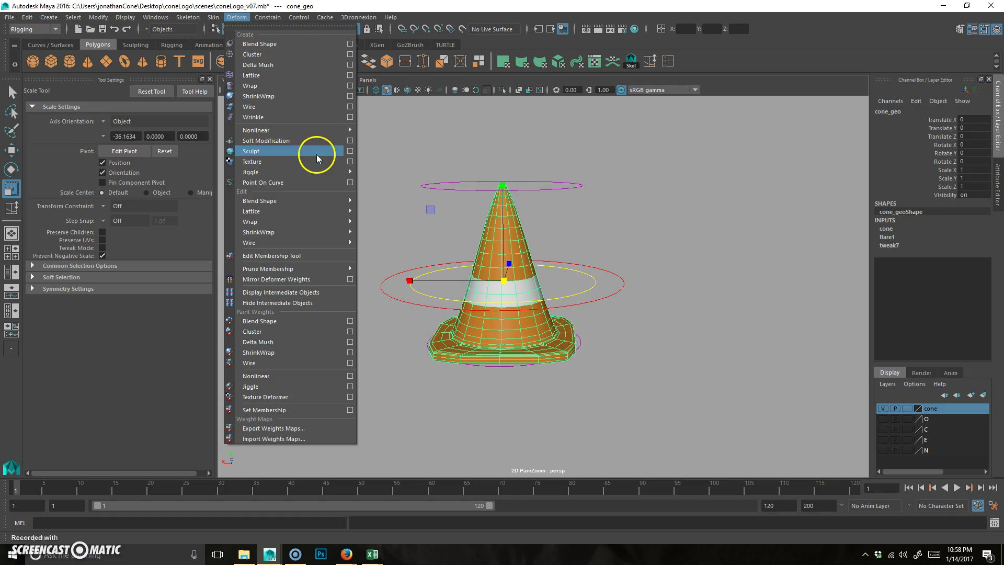
{"action": "mouse_move", "coordinate": [313, 133]}
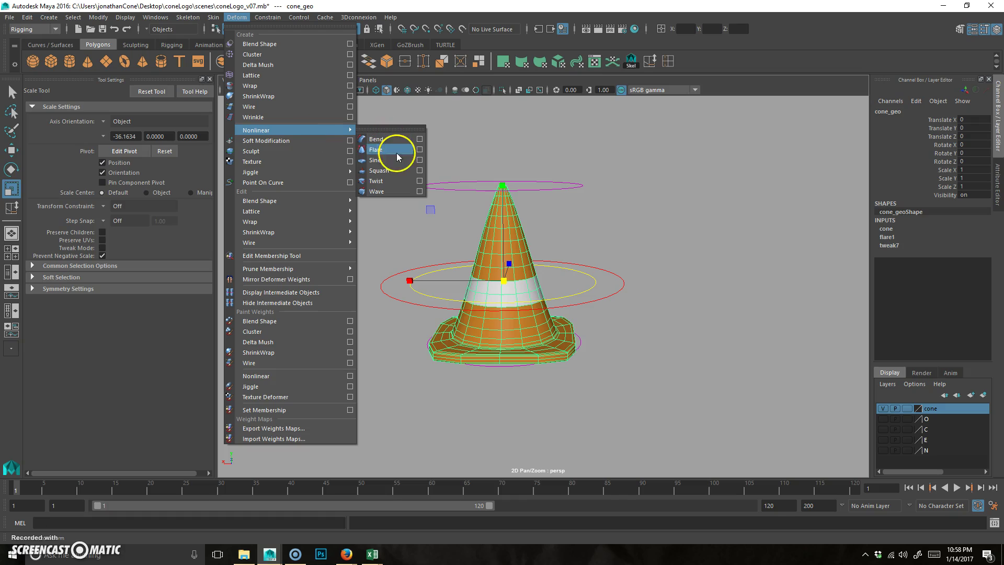
{"action": "left_click", "coordinate": [387, 161]}
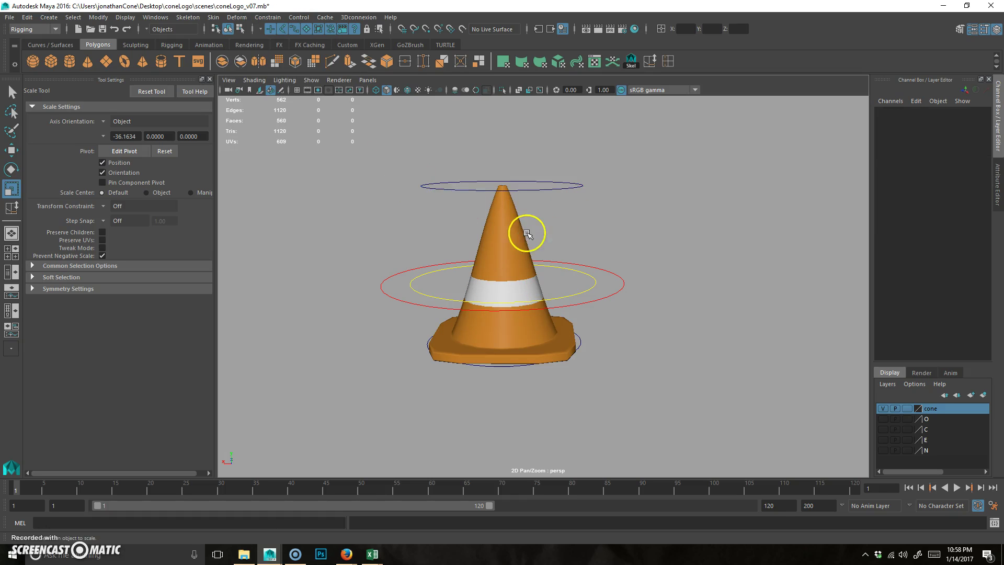
Add a nonlinear Twist deformer to the cone mesh
{"action": "left_click", "coordinate": [528, 237]}
{"action": "left_click", "coordinate": [237, 17]}
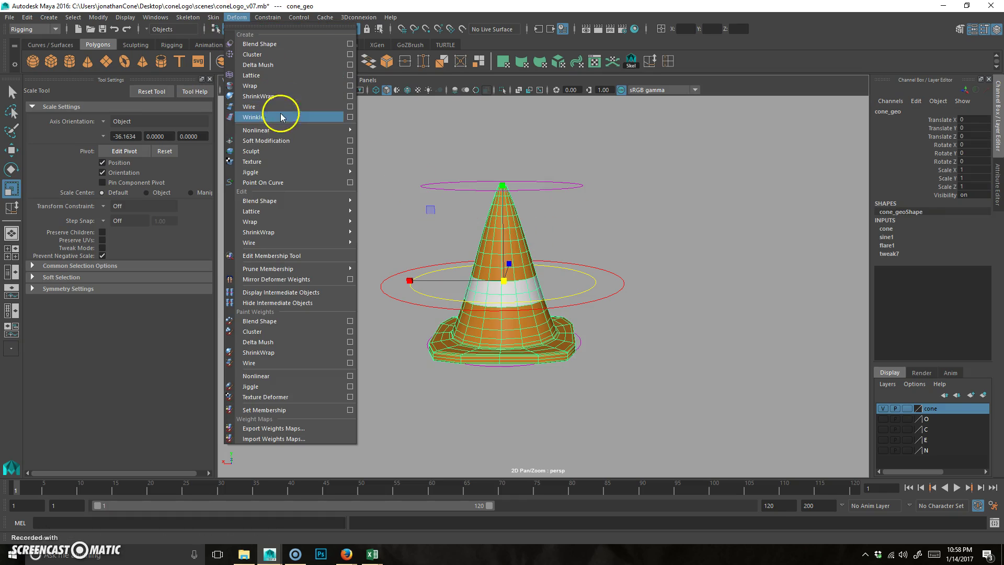
{"action": "mouse_move", "coordinate": [297, 131]}
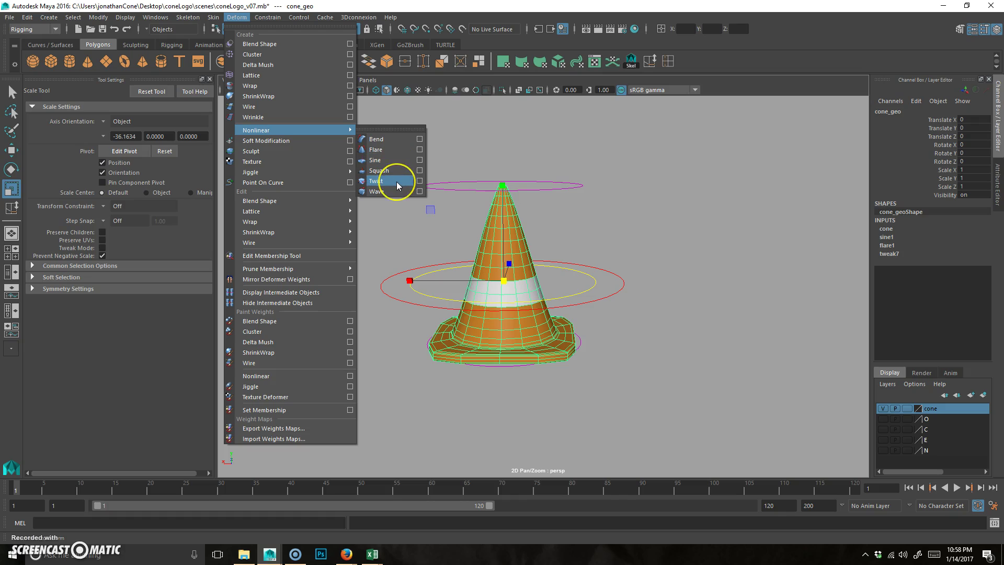
{"action": "left_click", "coordinate": [376, 181]}
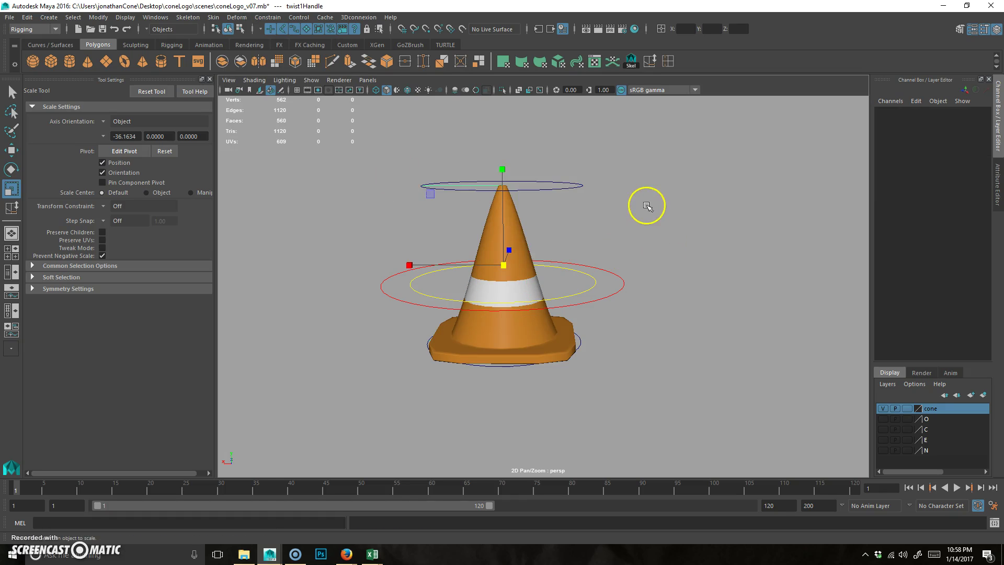
Add a nonlinear Wave deformer to the cone mesh
{"action": "left_click", "coordinate": [521, 229]}
{"action": "left_click", "coordinate": [188, 17]}
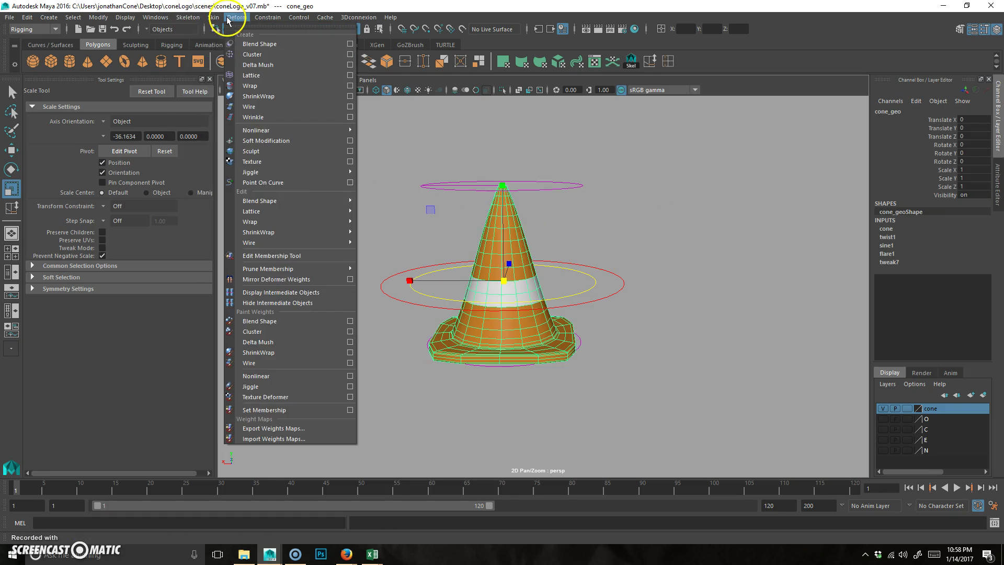
{"action": "mouse_move", "coordinate": [236, 17]}
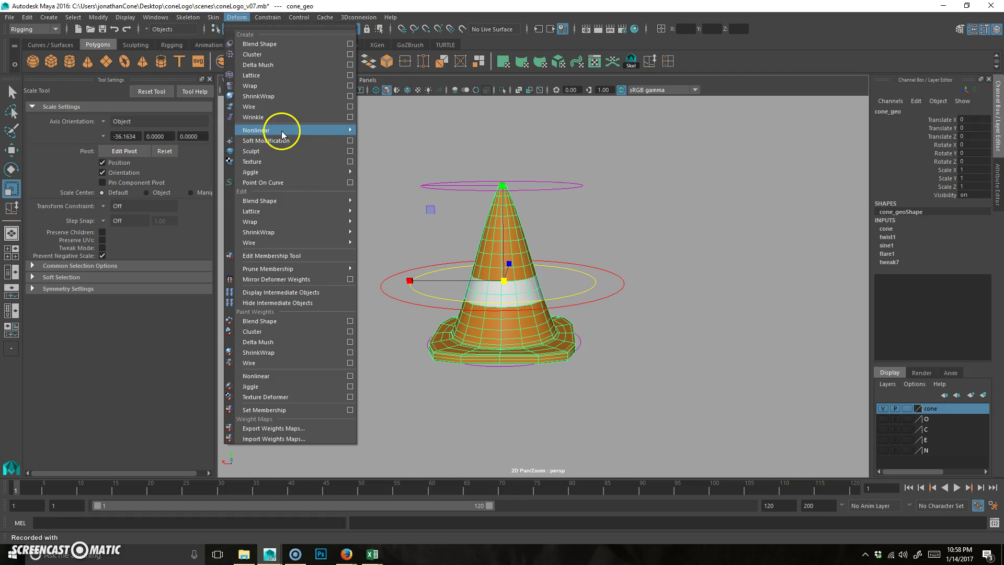
{"action": "mouse_move", "coordinate": [284, 129]}
{"action": "left_click", "coordinate": [407, 191]}
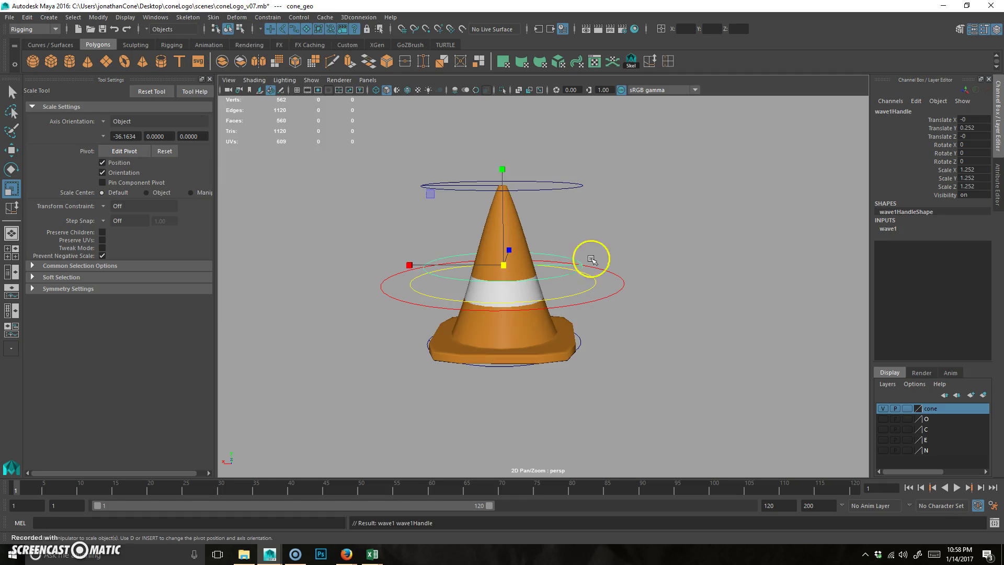
{"action": "left_click", "coordinate": [674, 225]}
{"action": "left_click_drag", "start_coordinate": [621, 234], "coordinate": [579, 236], "text": "alt"}
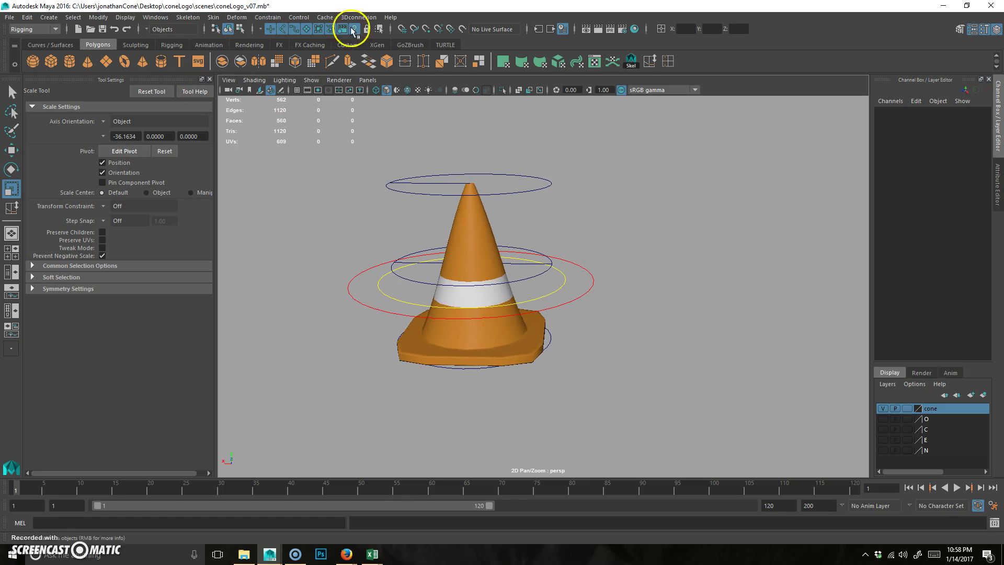
Open the Hypergraph Hierarchy and locate the nodes of the cone mesh, its controller curves and the deformer handles
{"action": "left_click", "coordinate": [160, 18]}
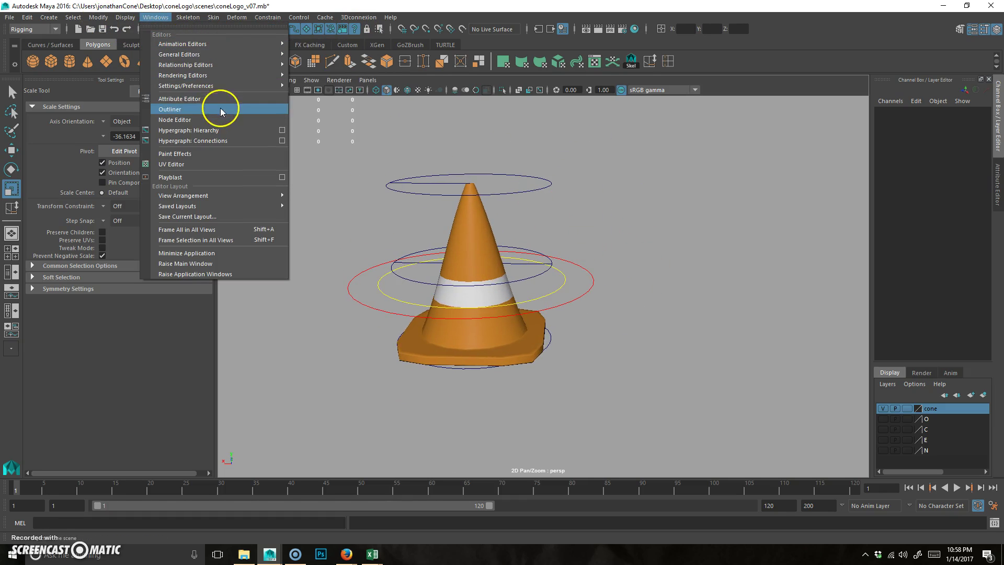
{"action": "left_click", "coordinate": [222, 136]}
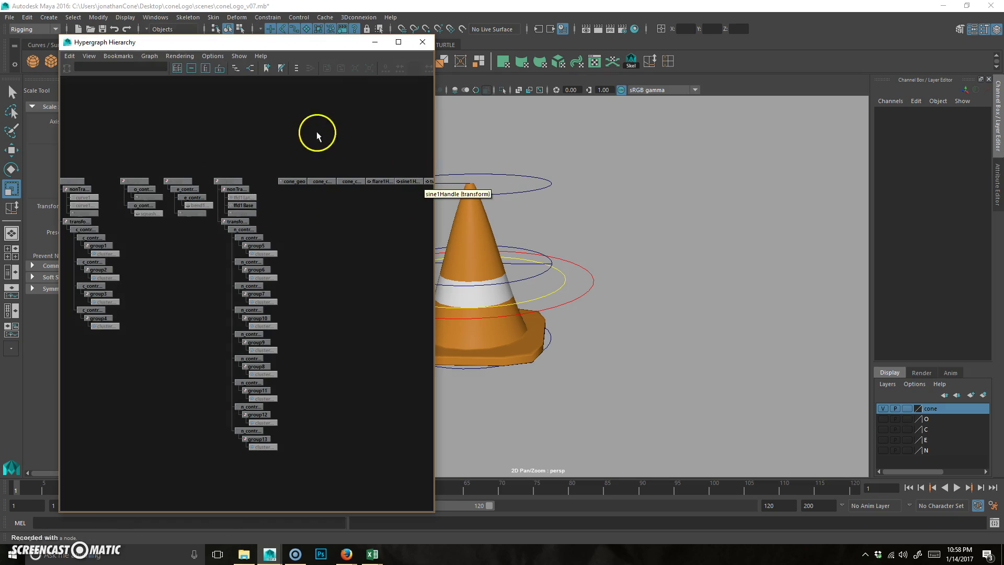
{"action": "middle_click_drag", "start_coordinate": [272, 212], "coordinate": [104, 311], "text": "alt"}
{"action": "scroll", "coordinate": [261, 267], "scroll_direction": "down", "scroll_amount": 4}
{"action": "scroll", "coordinate": [293, 259], "scroll_direction": "up", "scroll_amount": 4}
{"action": "middle_click_drag", "start_coordinate": [293, 256], "coordinate": [392, 287], "text": "alt"}
{"action": "scroll", "coordinate": [247, 272], "scroll_direction": "down", "scroll_amount": 2}
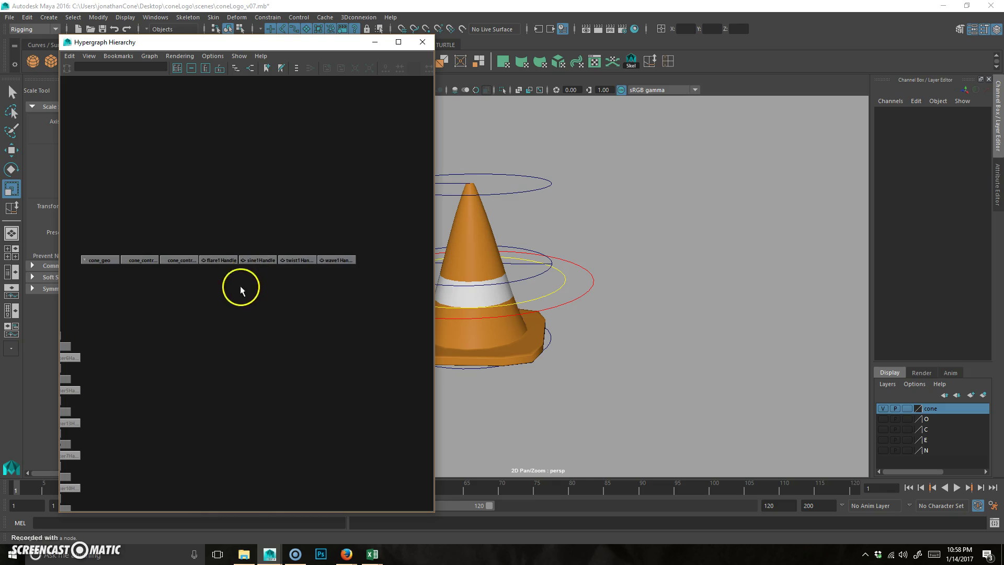
{"action": "scroll", "coordinate": [198, 277], "scroll_direction": "up", "scroll_amount": 1}
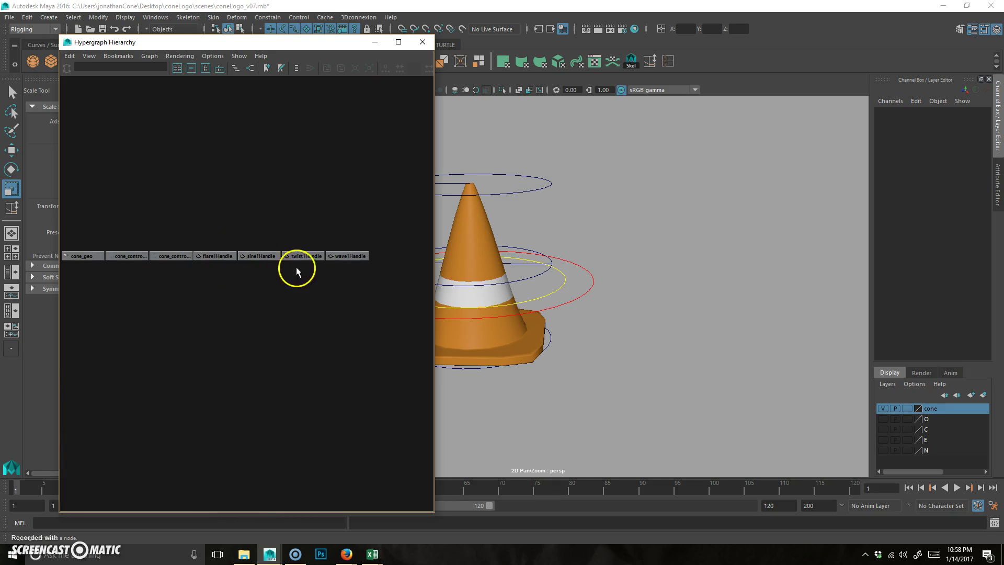
Parent the flare, sine, twist and wave deformer handles under the yellow deformer controller curve
{"action": "left_click_drag", "start_coordinate": [202, 285], "coordinate": [385, 215]}
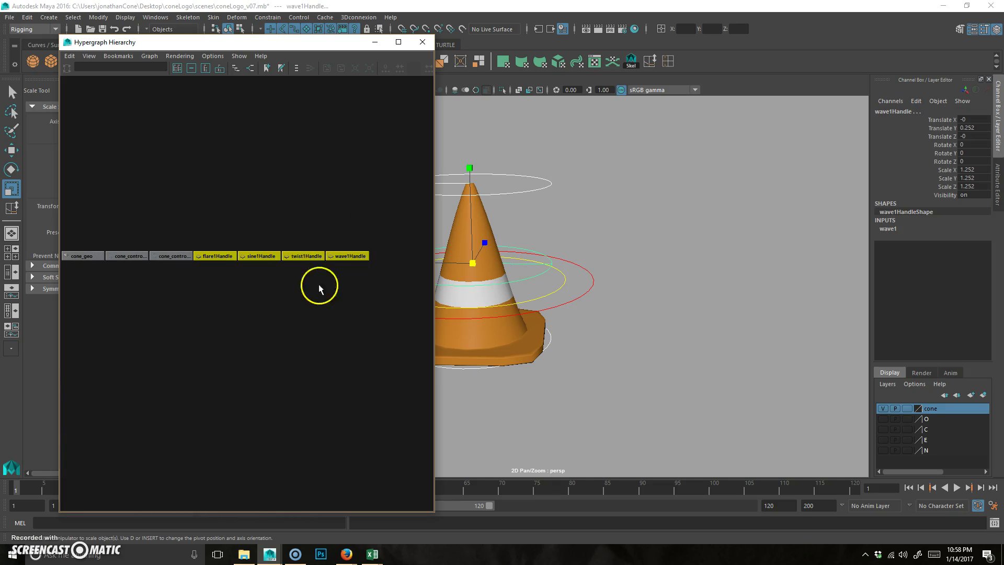
{"action": "middle_click_drag", "start_coordinate": [553, 287], "coordinate": [649, 294], "text": "alt"}
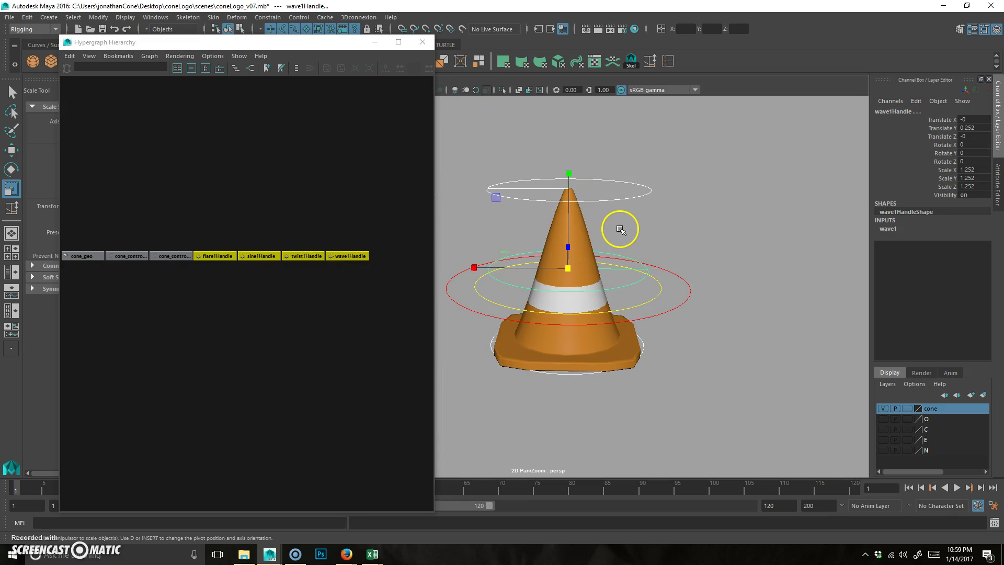
{"action": "left_click", "coordinate": [656, 300], "text": "shift"}
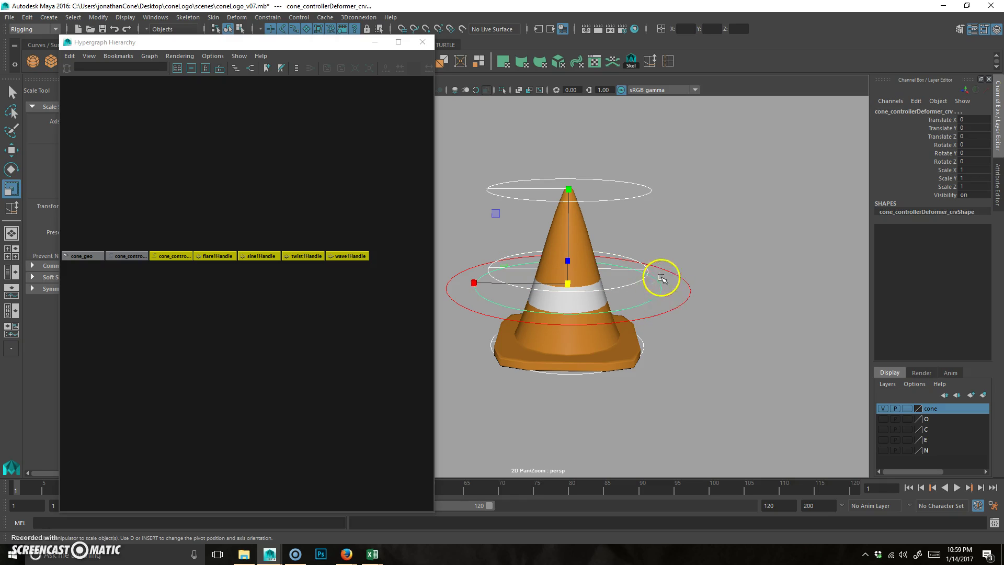
{"action": "key", "text": "p"}
{"action": "left_click", "coordinate": [721, 214]}
Test the parenting by moving the deformer controller curve, and undo the move
{"action": "left_click", "coordinate": [660, 295]}
{"action": "key", "text": "w"}
{"action": "left_click_drag", "start_coordinate": [568, 283], "coordinate": [627, 306]}
{"action": "key", "text": "ctrl+z"}
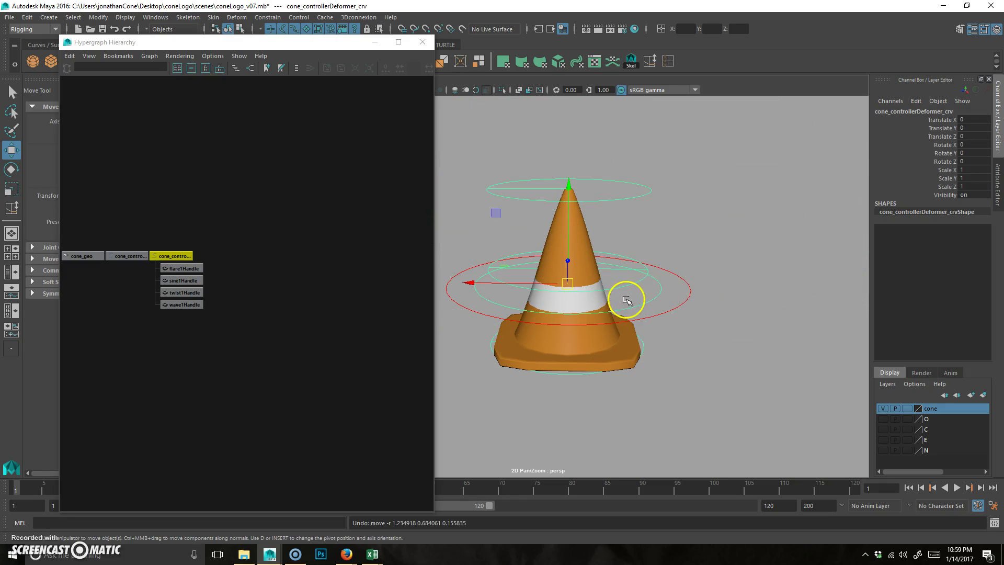
Parent the deformer controller curve under the red master controller curve
{"action": "right_click_drag", "start_coordinate": [514, 283], "coordinate": [589, 266], "text": "alt"}
{"action": "left_click", "coordinate": [736, 228]}
{"action": "left_click_drag", "start_coordinate": [736, 229], "coordinate": [722, 298], "text": "alt"}
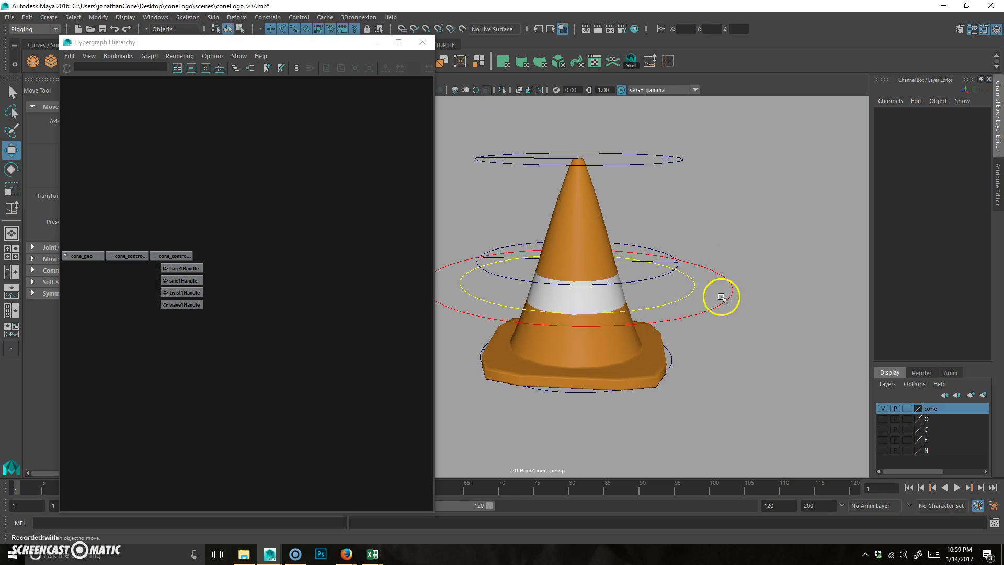
{"action": "left_click", "coordinate": [679, 300]}
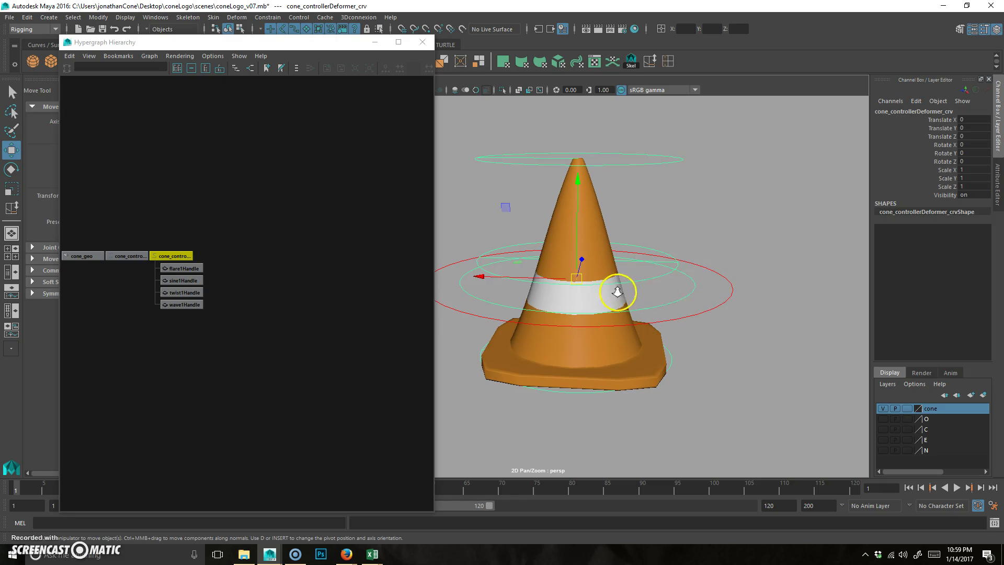
{"action": "right_click_drag", "start_coordinate": [618, 291], "coordinate": [579, 289], "text": "alt"}
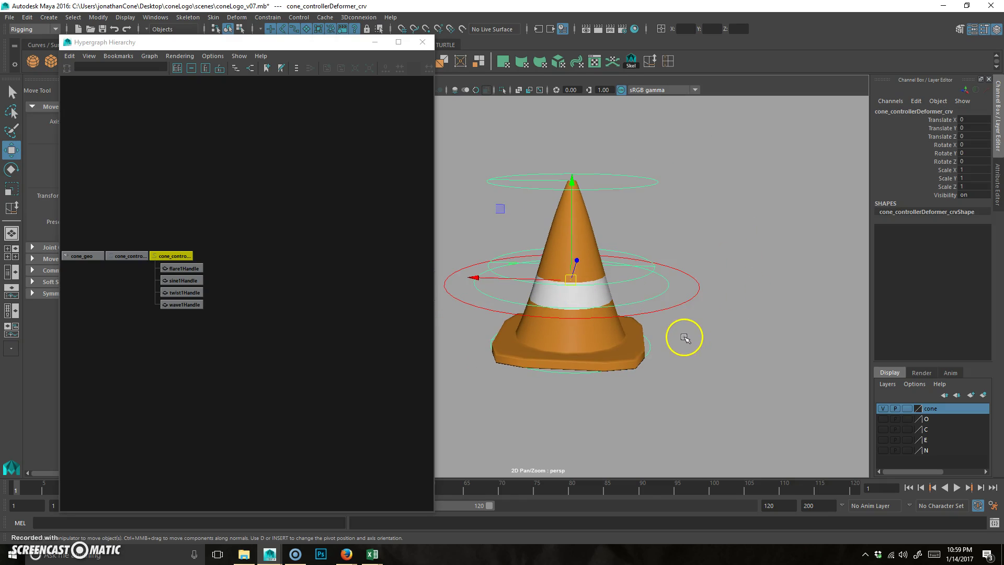
{"action": "left_click_drag", "start_coordinate": [700, 284], "coordinate": [686, 326]}
{"action": "left_click_drag", "start_coordinate": [702, 292], "coordinate": [701, 293], "text": "shift"}
{"action": "key", "text": "p"}
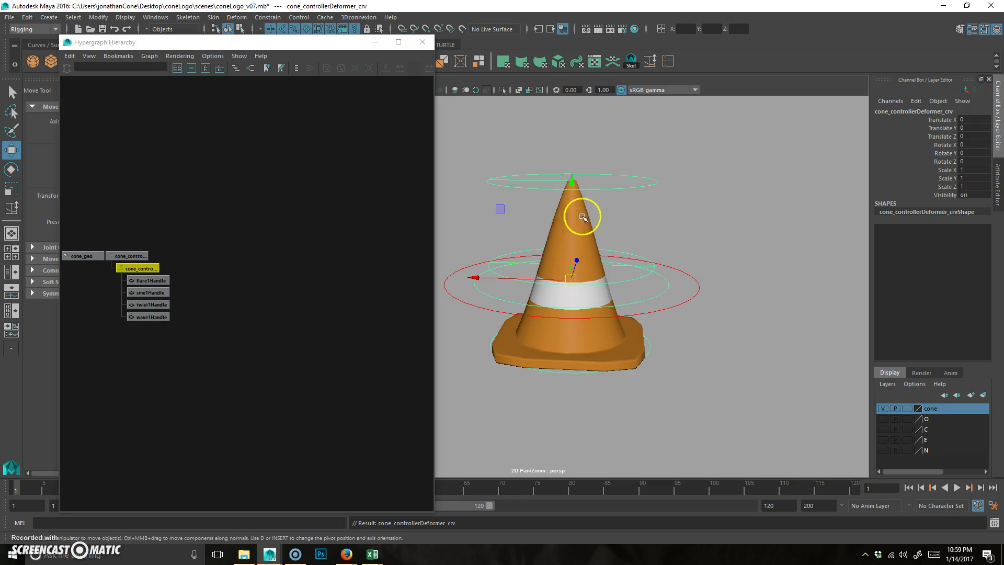
Parent the cone mesh under the master controller curve
{"action": "left_click", "coordinate": [587, 213]}
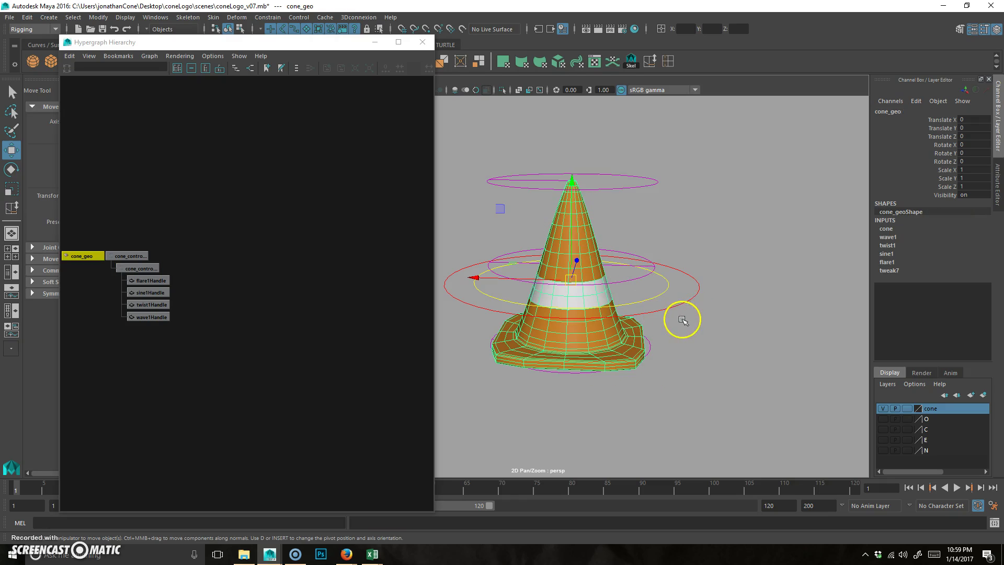
{"action": "left_click", "coordinate": [695, 292], "text": "shift"}
{"action": "key", "text": "p"}
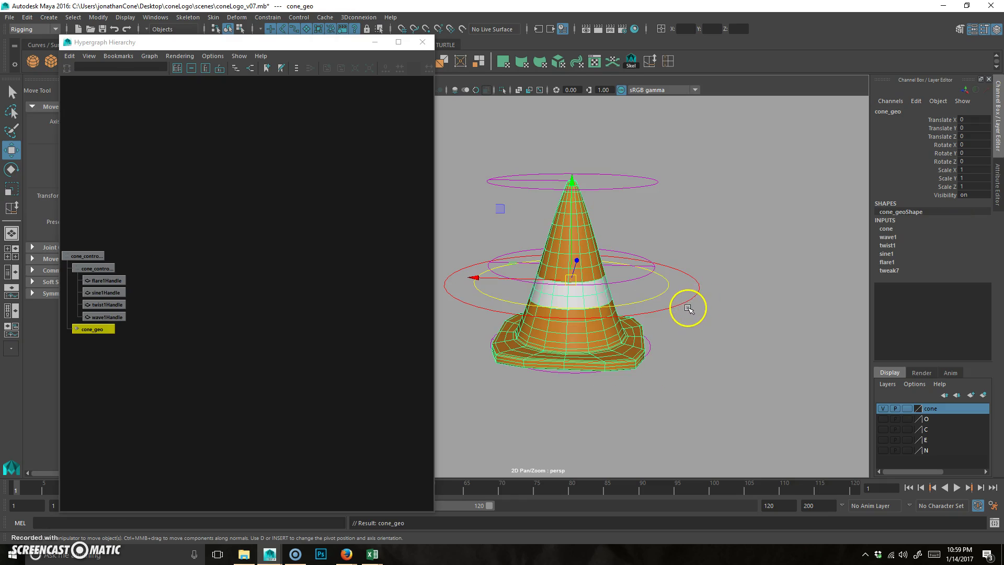
Review the full hierarchy and select the master and deformer controllers in turn to examine what each one drives
{"action": "key", "text": "a"}
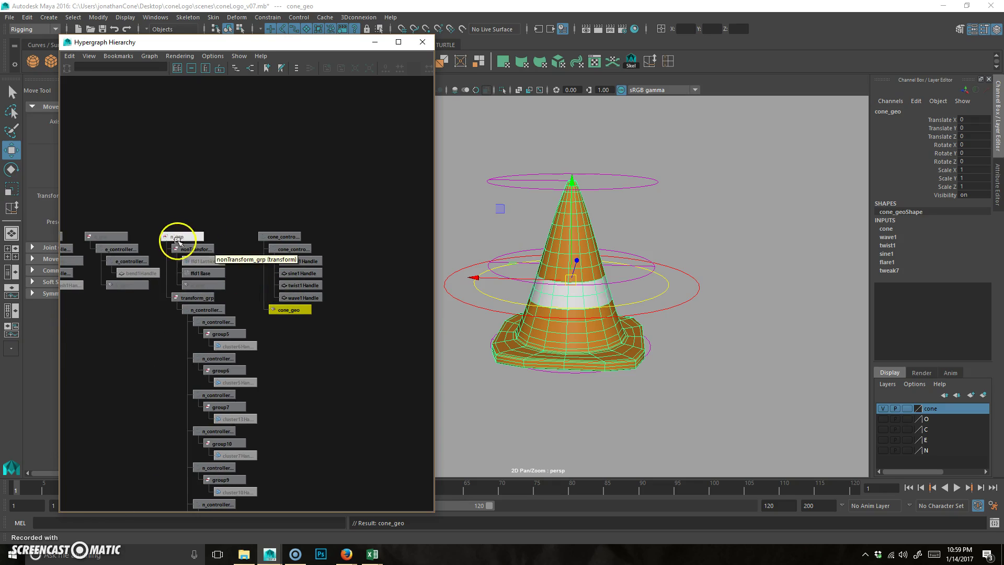
{"action": "middle_click_drag", "start_coordinate": [666, 268], "coordinate": [676, 268], "text": "alt"}
{"action": "left_click", "coordinate": [712, 320]}
{"action": "left_click_drag", "start_coordinate": [698, 288], "coordinate": [719, 323]}
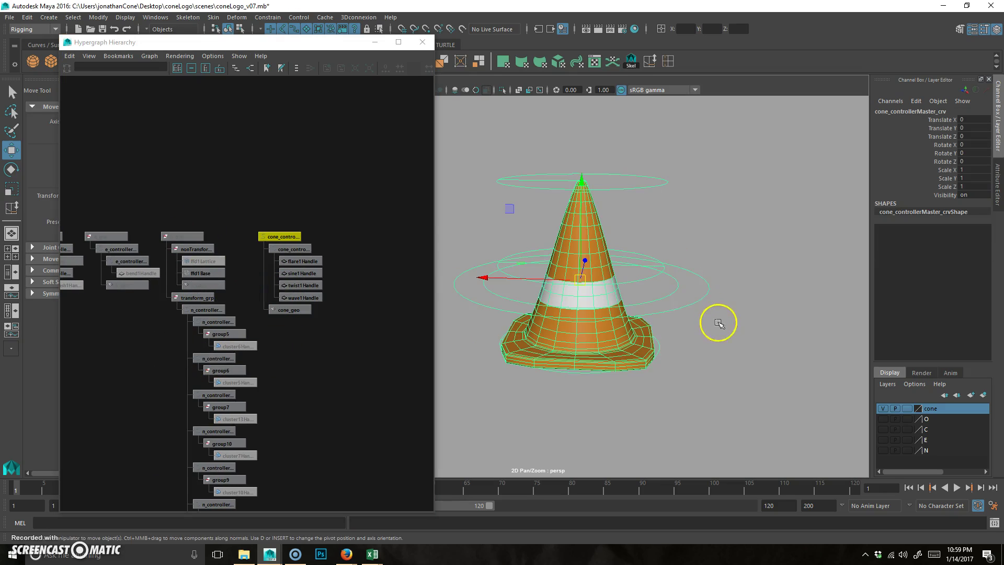
{"action": "right_click_drag", "start_coordinate": [684, 309], "coordinate": [571, 294], "text": "alt"}
{"action": "middle_click_drag", "start_coordinate": [571, 287], "coordinate": [579, 265], "text": "alt"}
{"action": "right_click_drag", "start_coordinate": [527, 252], "coordinate": [730, 229], "text": "alt"}
{"action": "left_click", "coordinate": [730, 229]}
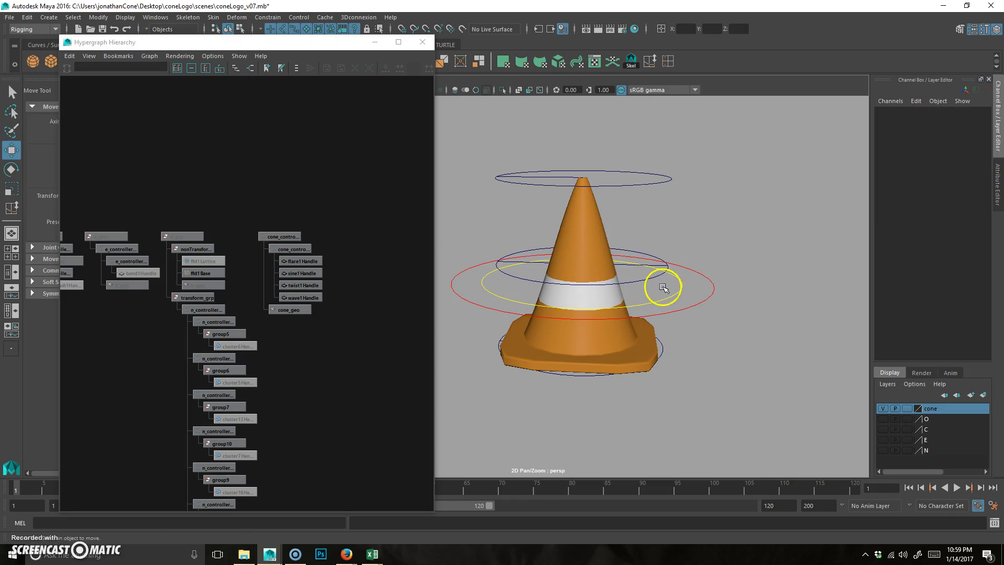
{"action": "left_click", "coordinate": [682, 282]}
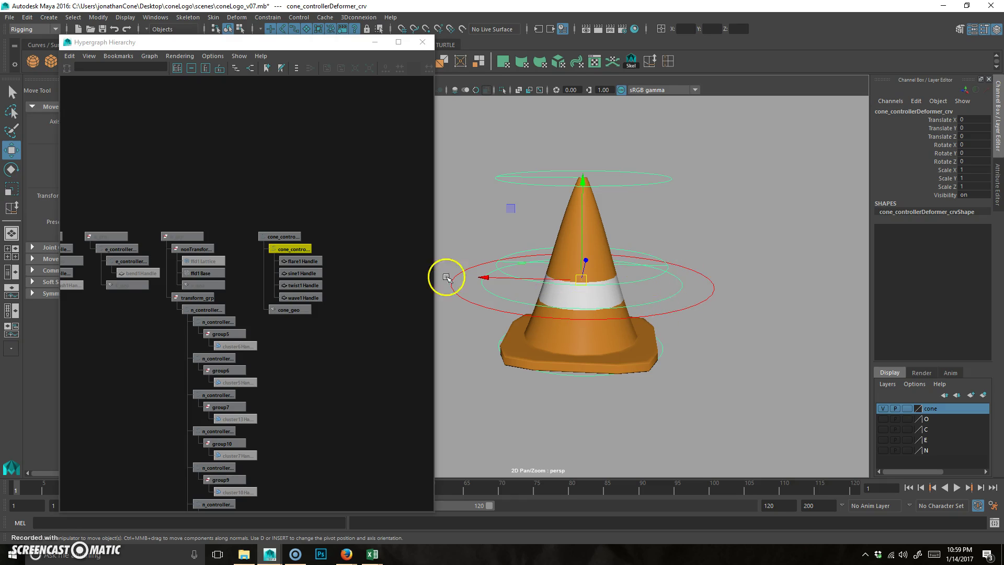
{"action": "left_click", "coordinate": [647, 271]}
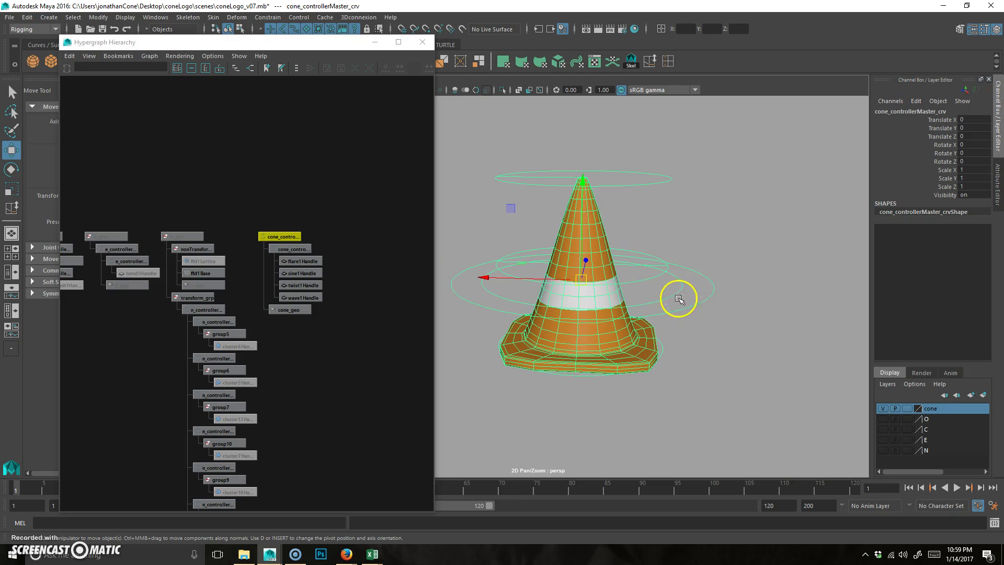
{"action": "left_click", "coordinate": [727, 290]}
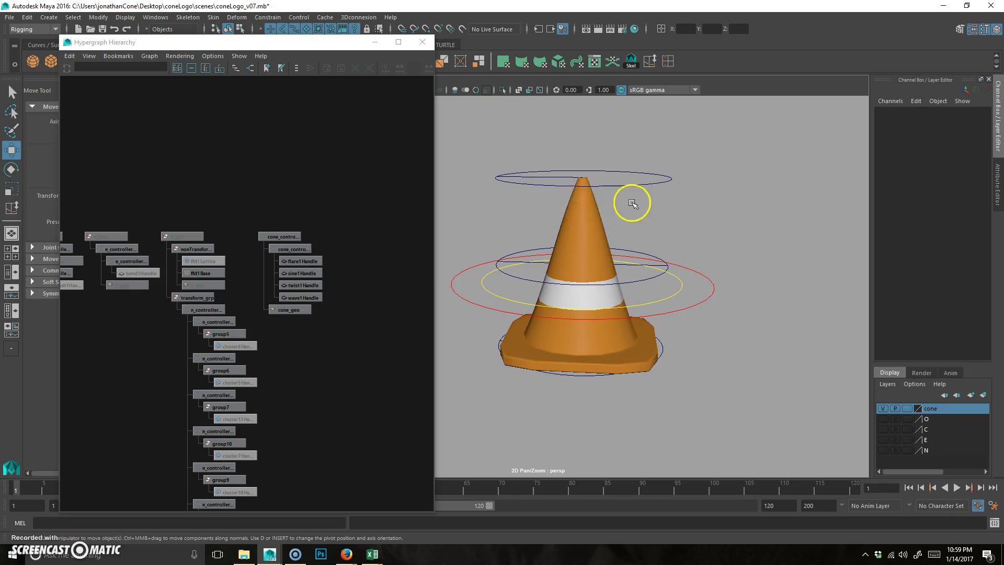
{"action": "left_click_drag", "start_coordinate": [633, 202], "coordinate": [680, 279]}
{"action": "left_click", "coordinate": [730, 215]}
{"action": "scroll", "coordinate": [637, 215], "scroll_direction": "up", "scroll_amount": 4}
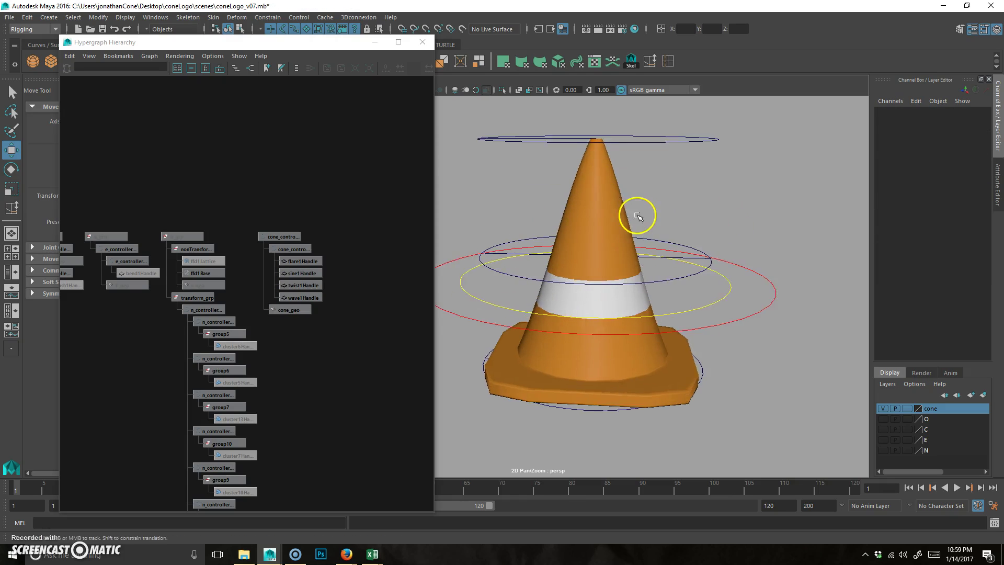
{"action": "scroll", "coordinate": [704, 332], "scroll_direction": "down", "scroll_amount": 2}
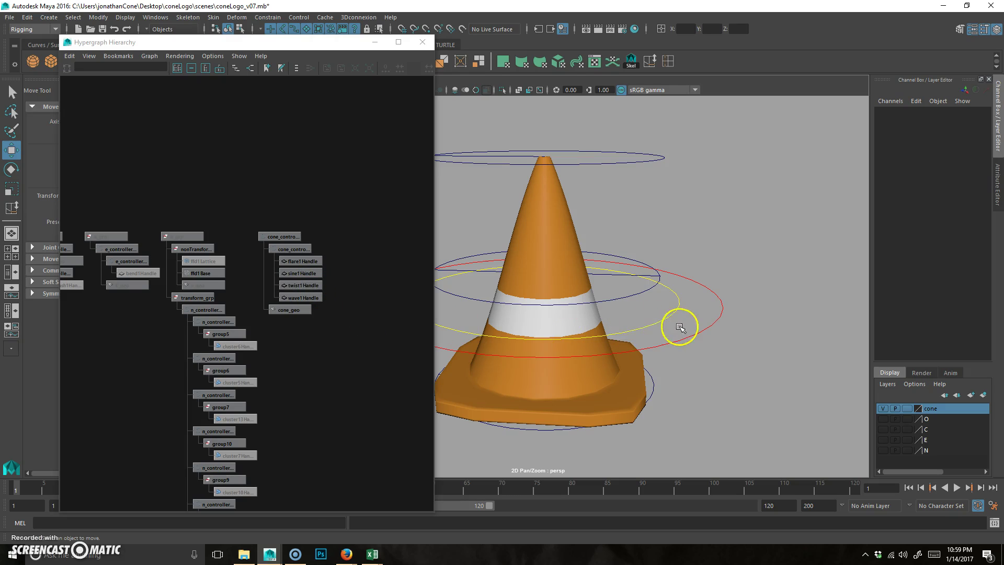
Add a keyable float attribute named flare with default 0 to the deformer controller curve
{"action": "left_click", "coordinate": [684, 301]}
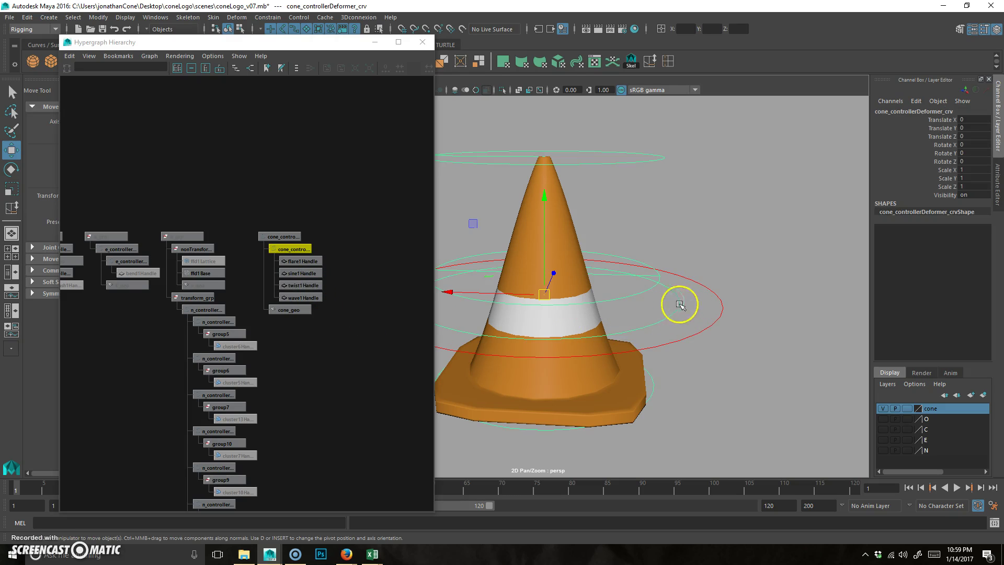
{"action": "left_click", "coordinate": [680, 313]}
{"action": "left_click", "coordinate": [705, 300]}
{"action": "left_click", "coordinate": [916, 102]}
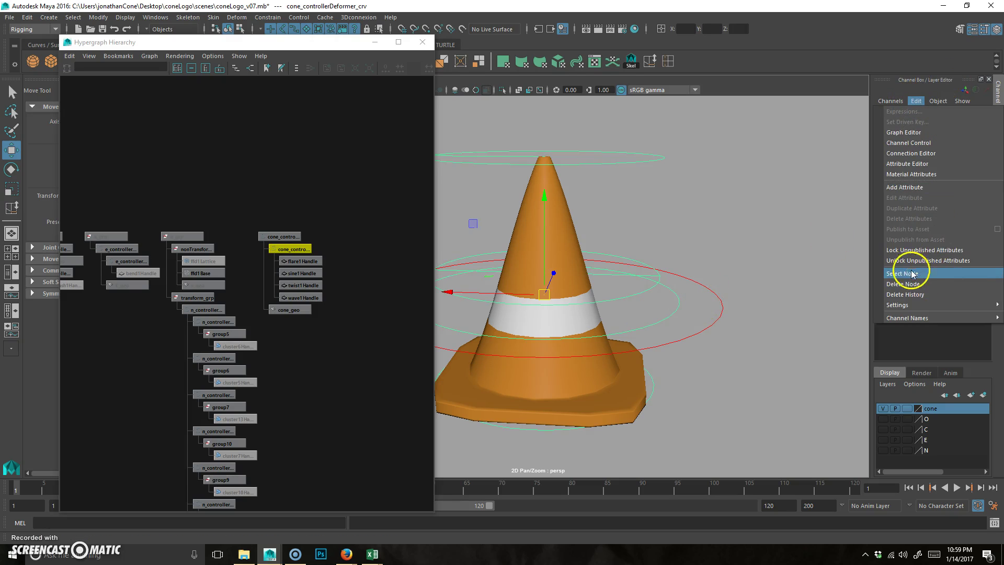
{"action": "left_click", "coordinate": [910, 184]}
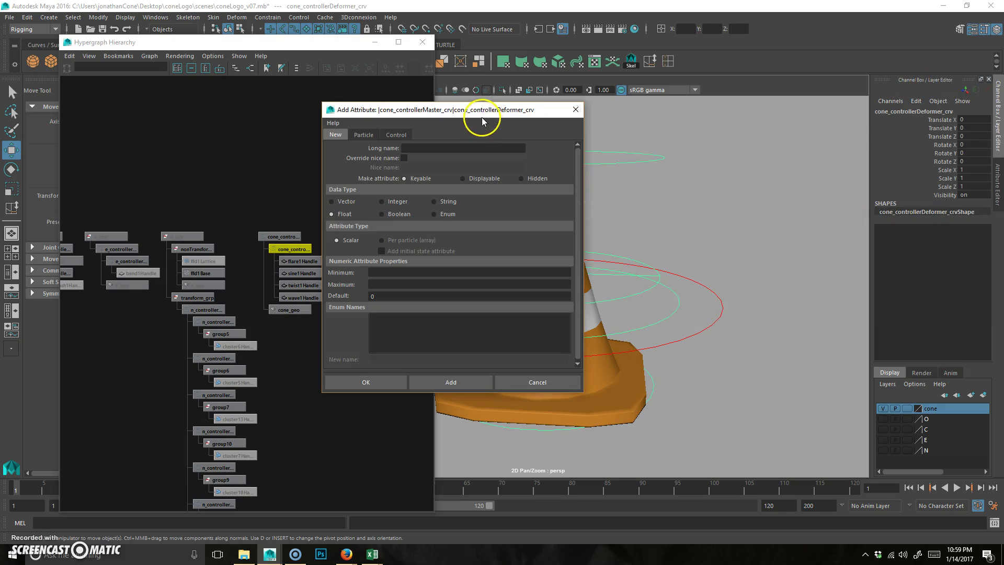
{"action": "left_click_drag", "start_coordinate": [482, 120], "coordinate": [733, 139]}
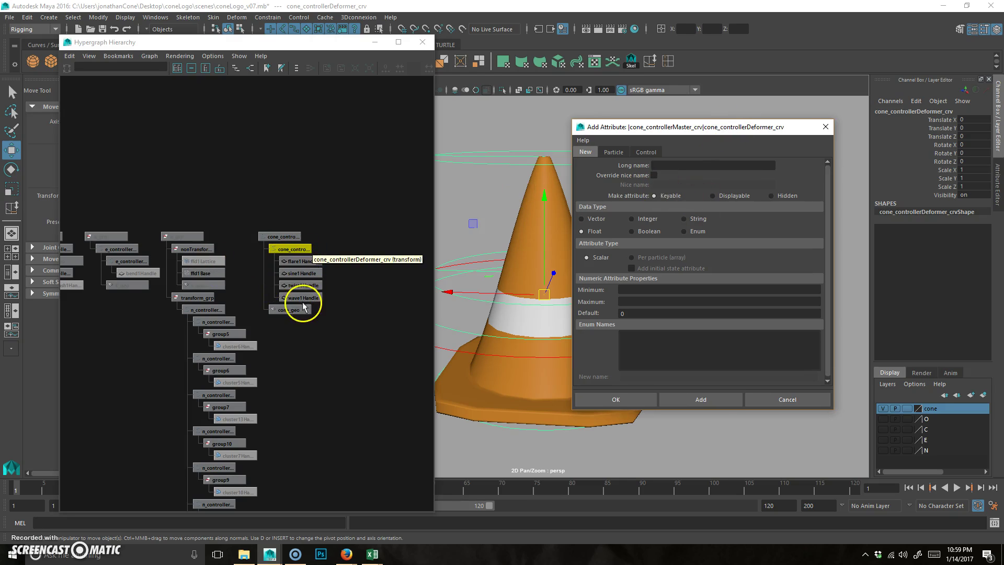
{"action": "left_click", "coordinate": [676, 164]}
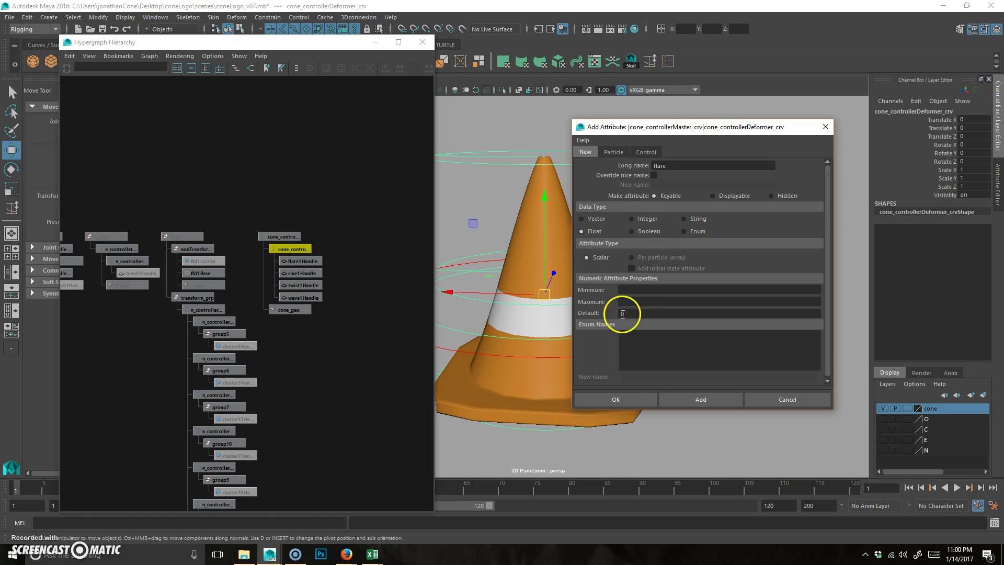
{"action": "left_click", "coordinate": [709, 401]}
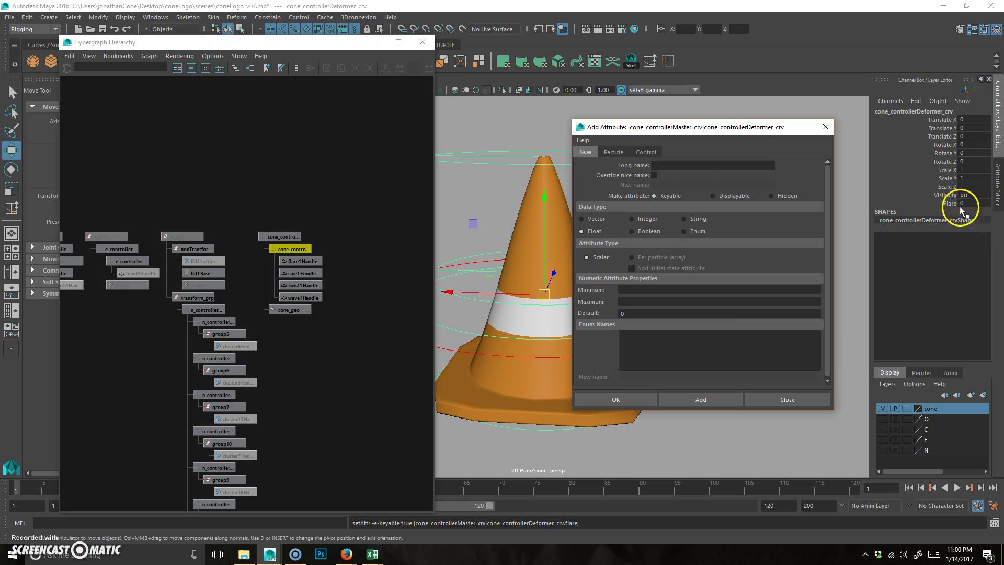
Add a keyable float attribute named sine with default 0 to the deformer controller curve
{"action": "left_click", "coordinate": [680, 164]}
{"action": "type", "text": "sine"}
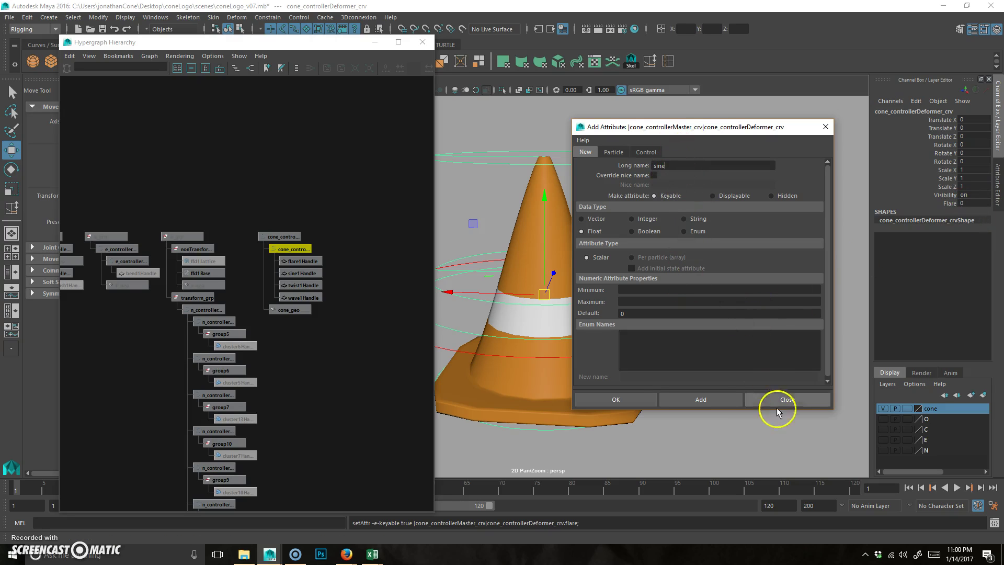
{"action": "left_click", "coordinate": [722, 399]}
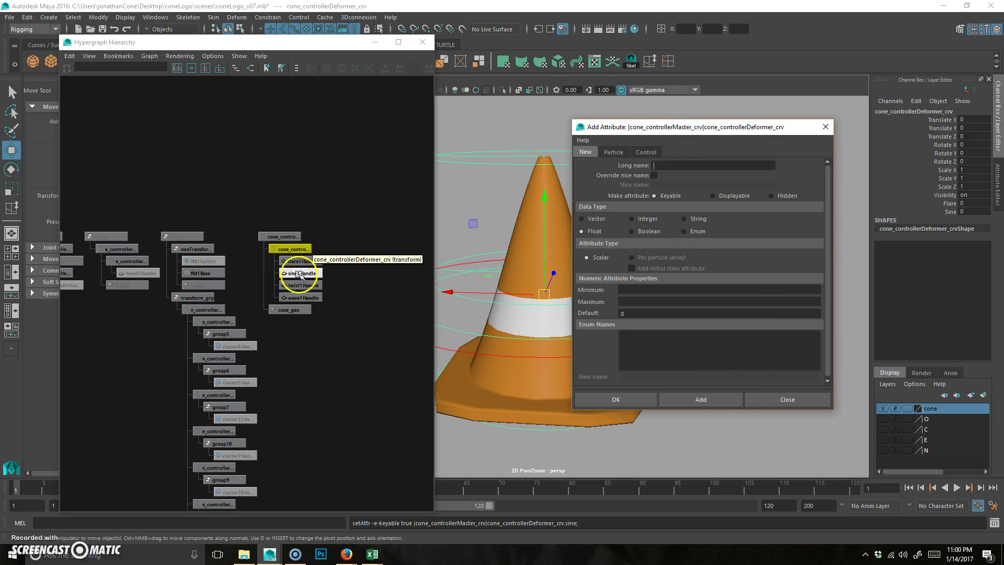
Add keyable float attributes named twist and wave, both with default 0, to the deformer controller curve
{"action": "left_click", "coordinate": [666, 166]}
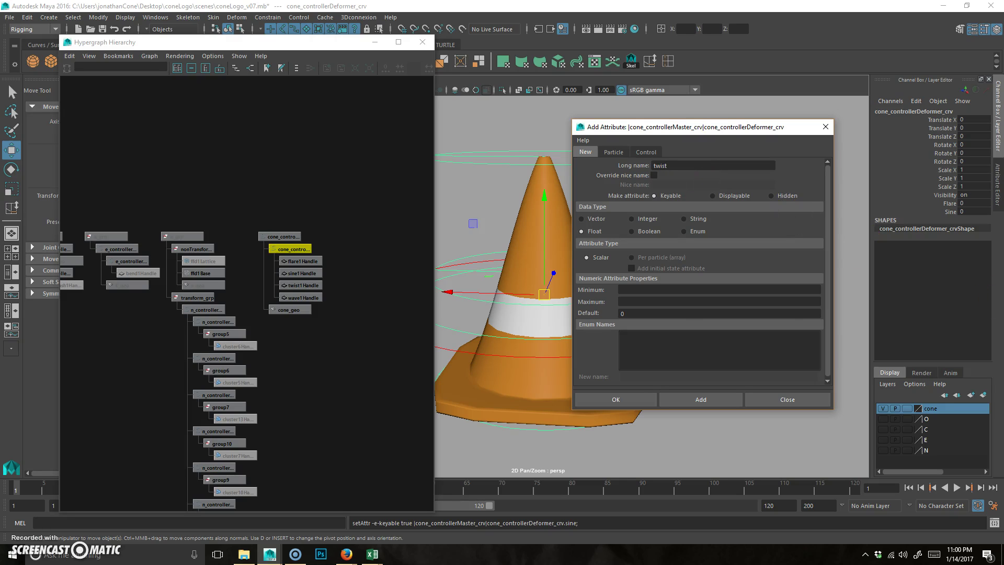
{"action": "type", "text": "twist"}
{"action": "left_click", "coordinate": [699, 400]}
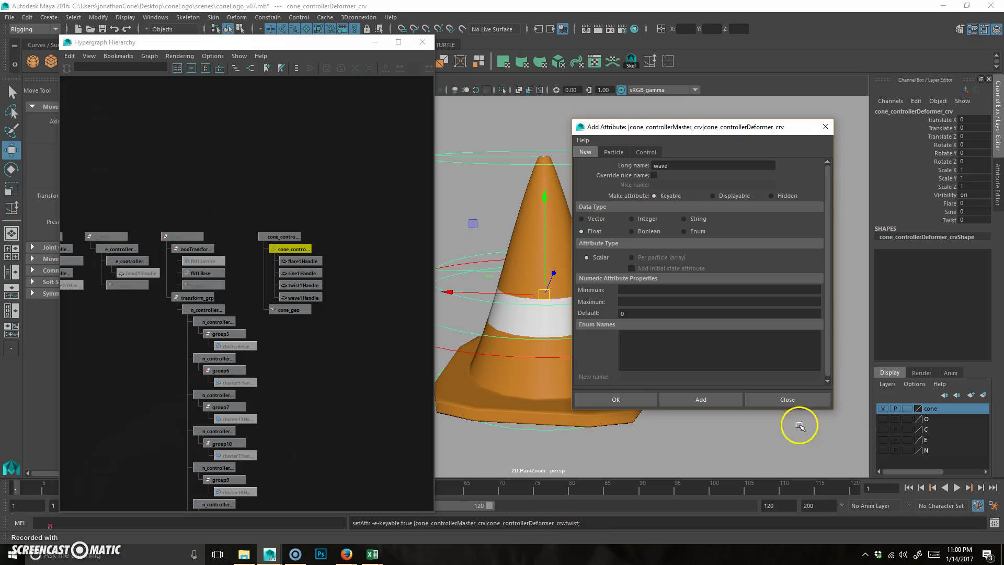
{"action": "left_click", "coordinate": [638, 399]}
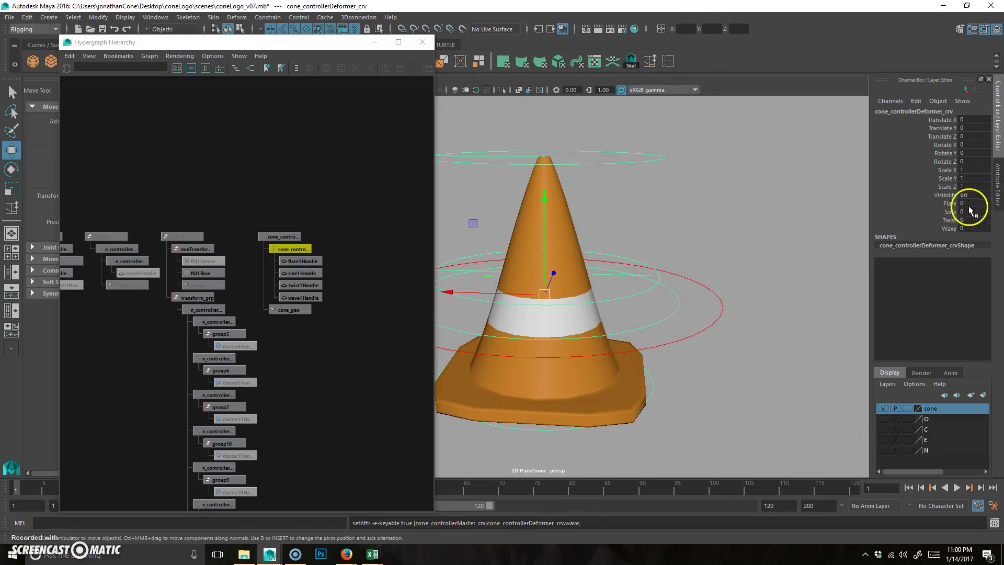
{"action": "middle_click_drag", "start_coordinate": [590, 308], "coordinate": [630, 305], "text": "alt"}
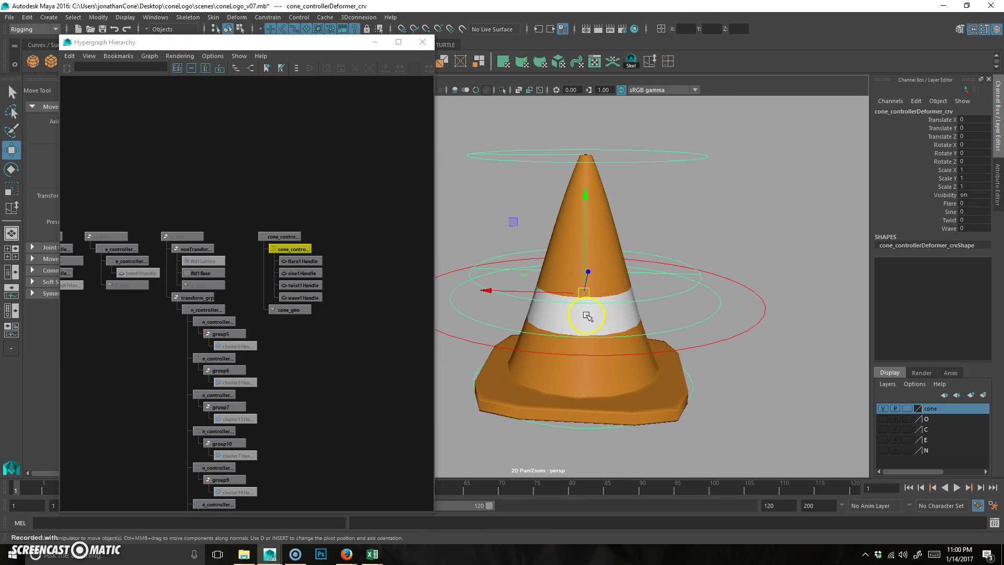
{"action": "left_click", "coordinate": [695, 347]}
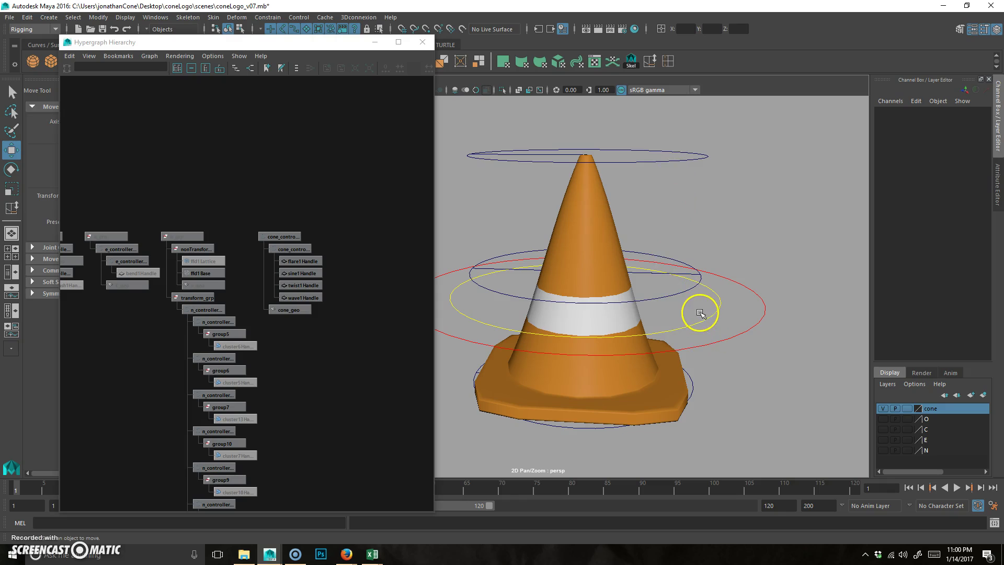
{"action": "left_click", "coordinate": [155, 17]}
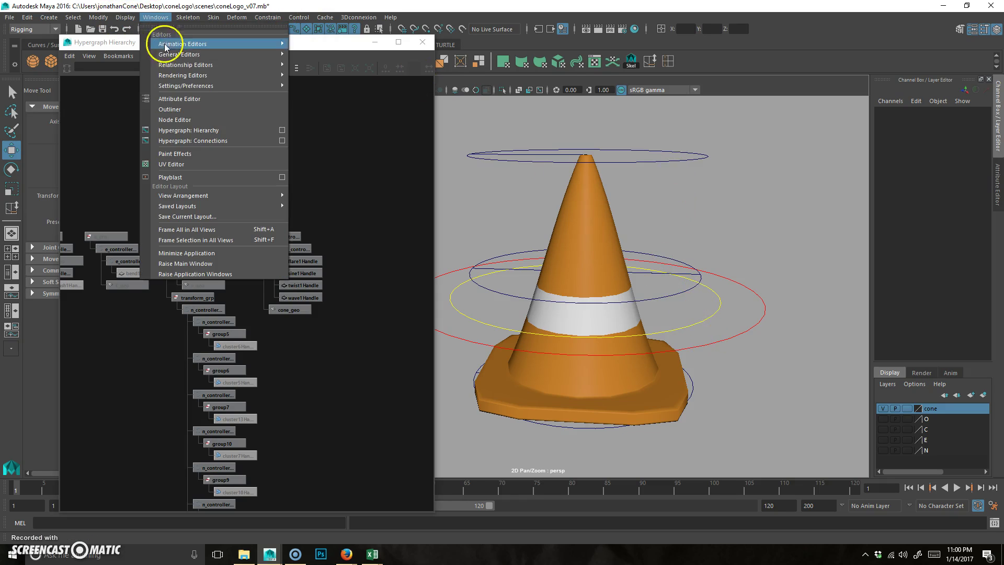
{"action": "mouse_move", "coordinate": [197, 54]}
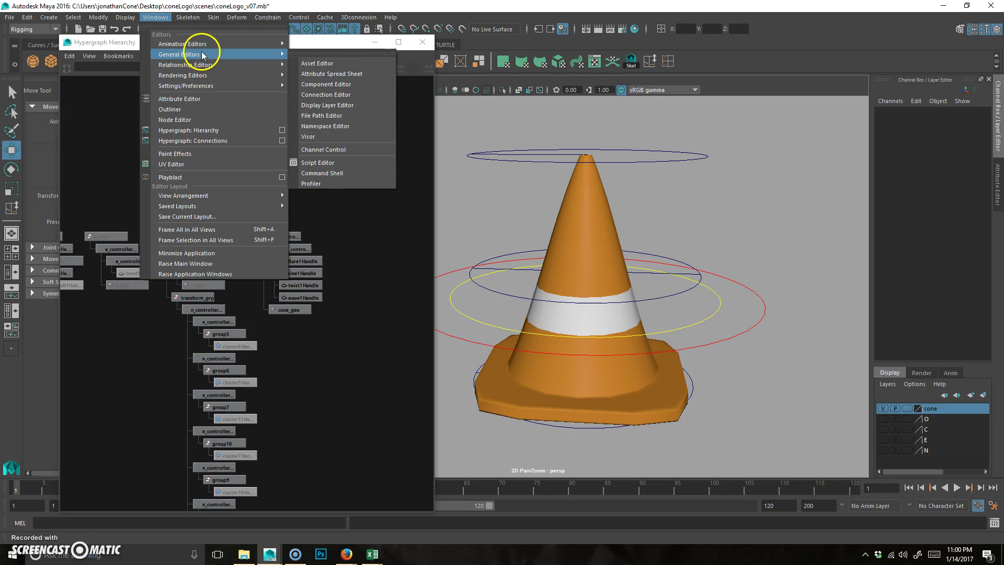
{"action": "left_click", "coordinate": [340, 74]}
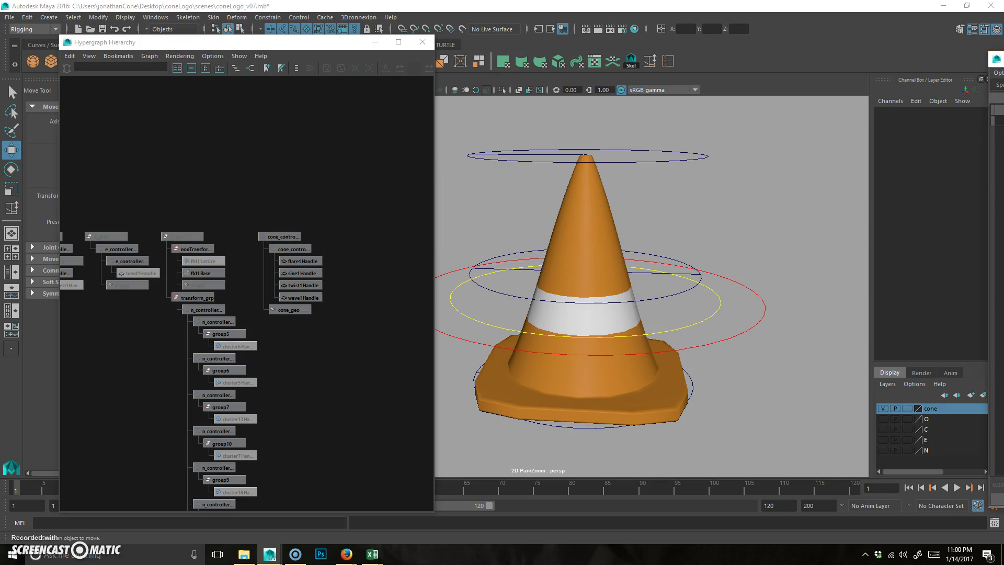
Open the Connection Editor and load the deformer controller curve as the output side, showing its custom attributes
{"action": "left_click", "coordinate": [155, 17]}
{"action": "mouse_move", "coordinate": [189, 55]}
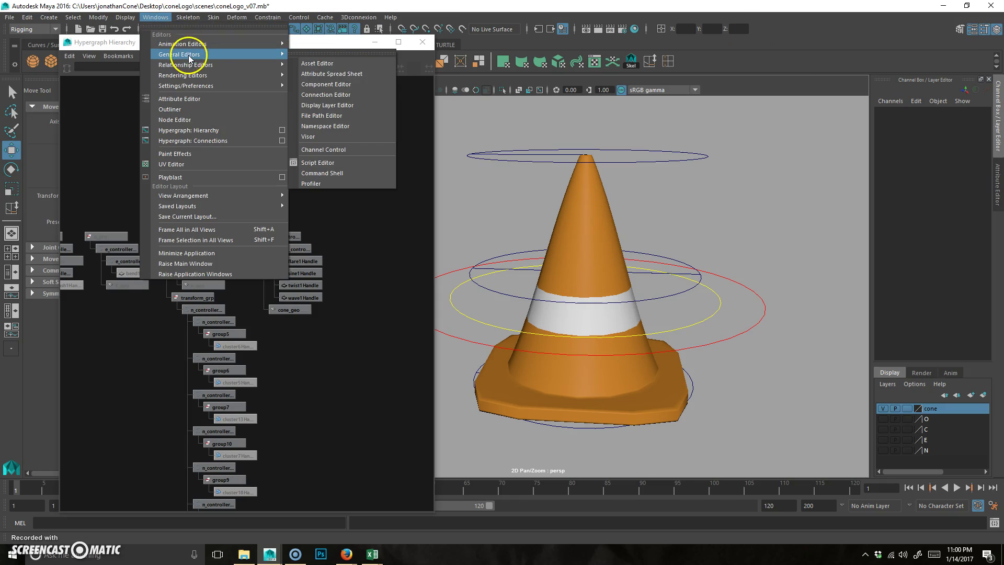
{"action": "left_click", "coordinate": [345, 95]}
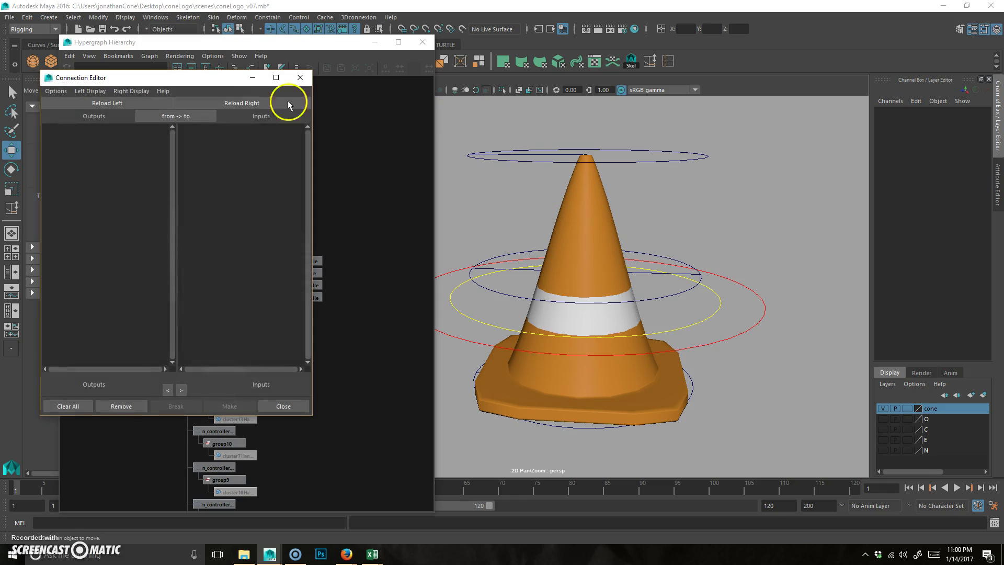
{"action": "left_click", "coordinate": [727, 311]}
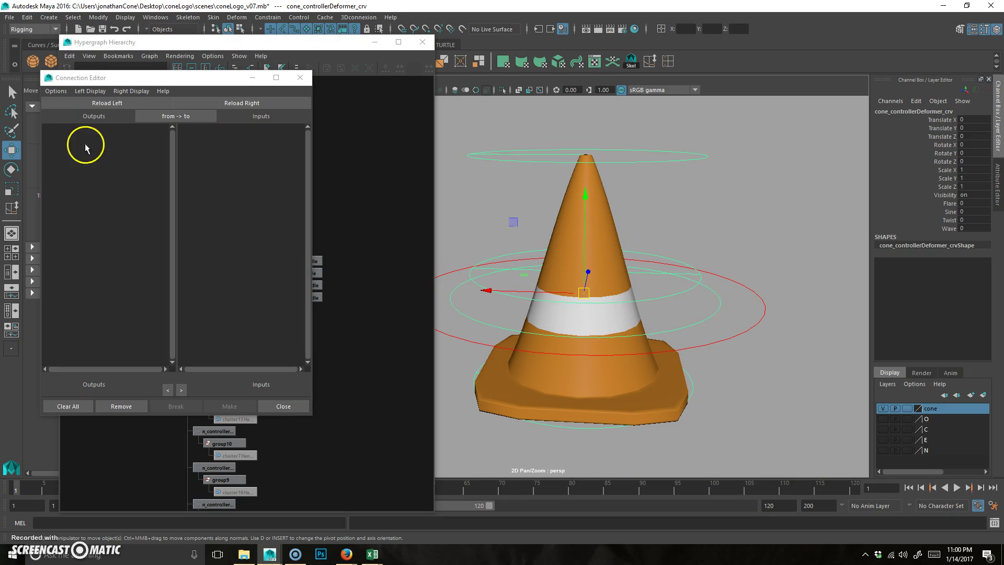
{"action": "left_click", "coordinate": [95, 104]}
{"action": "scroll", "coordinate": [102, 246], "scroll_direction": "down", "scroll_amount": 10}
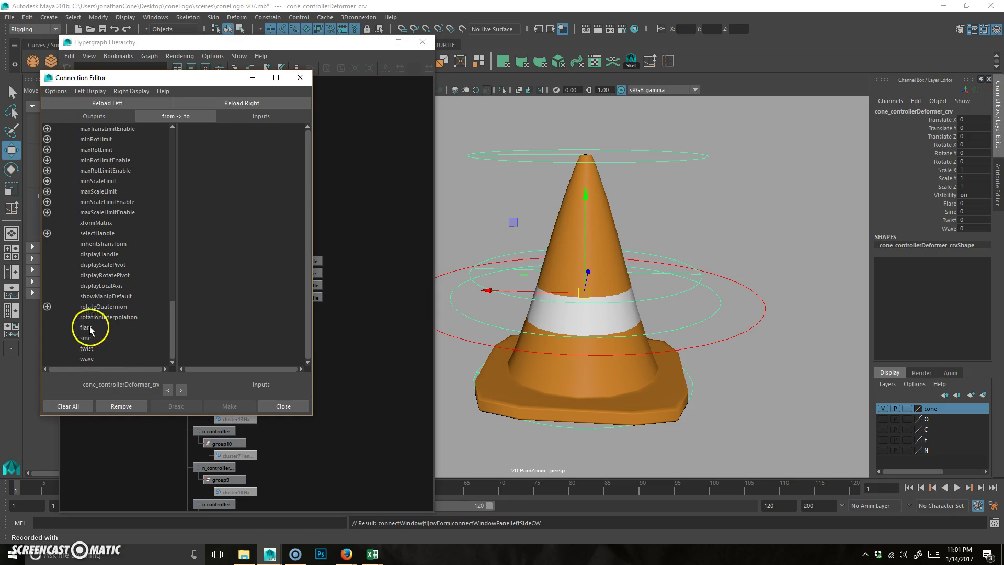
Switch the viewport to wireframe, move the hierarchy window clear of the cone and select flare1Handle in it
{"action": "left_click", "coordinate": [714, 202]}
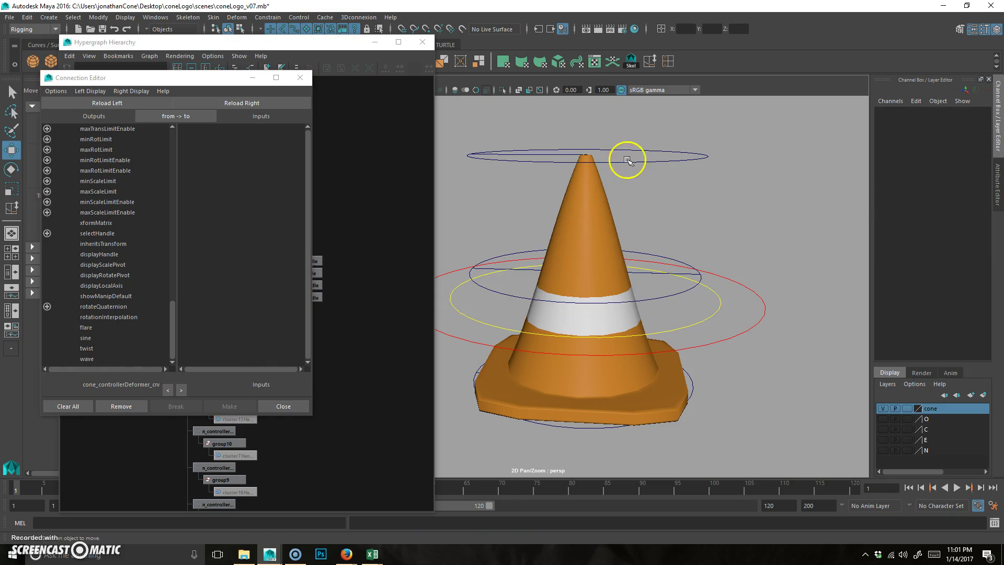
{"action": "left_click_drag", "start_coordinate": [629, 155], "coordinate": [653, 184]}
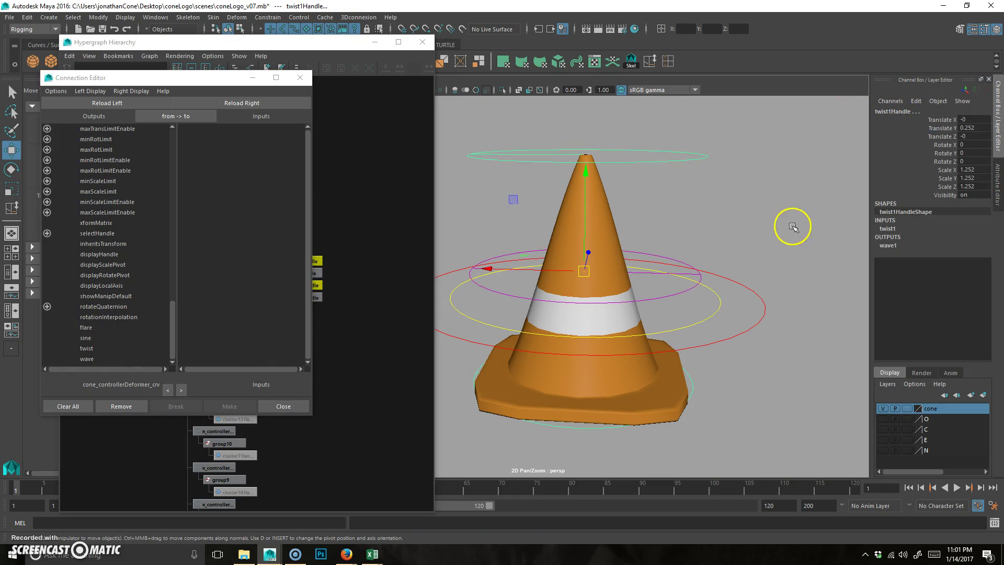
{"action": "left_click", "coordinate": [656, 190]}
{"action": "key", "text": "4"}
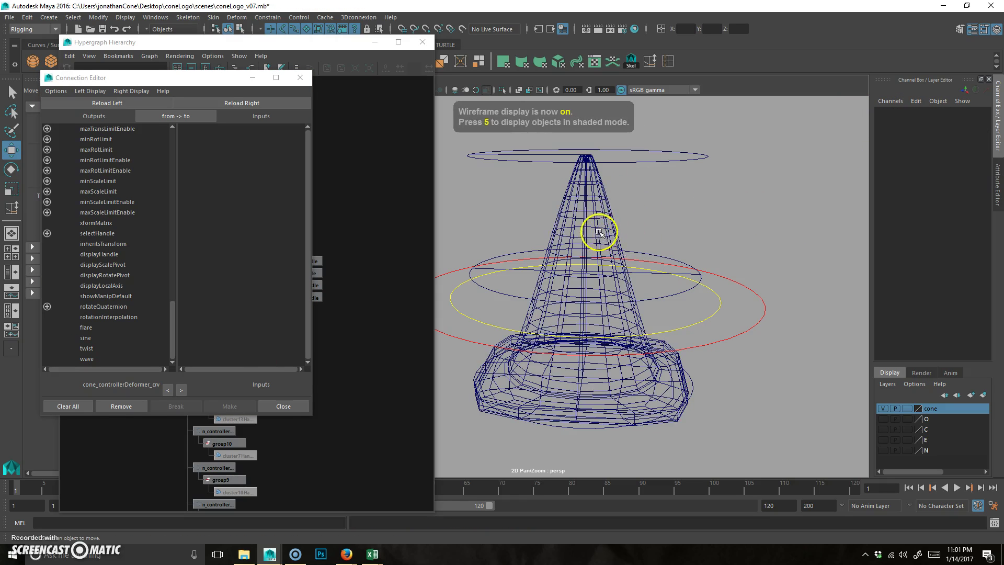
{"action": "left_click_drag", "start_coordinate": [335, 42], "coordinate": [977, 59]}
{"action": "middle_click_drag", "start_coordinate": [439, 287], "coordinate": [404, 269], "text": "alt"}
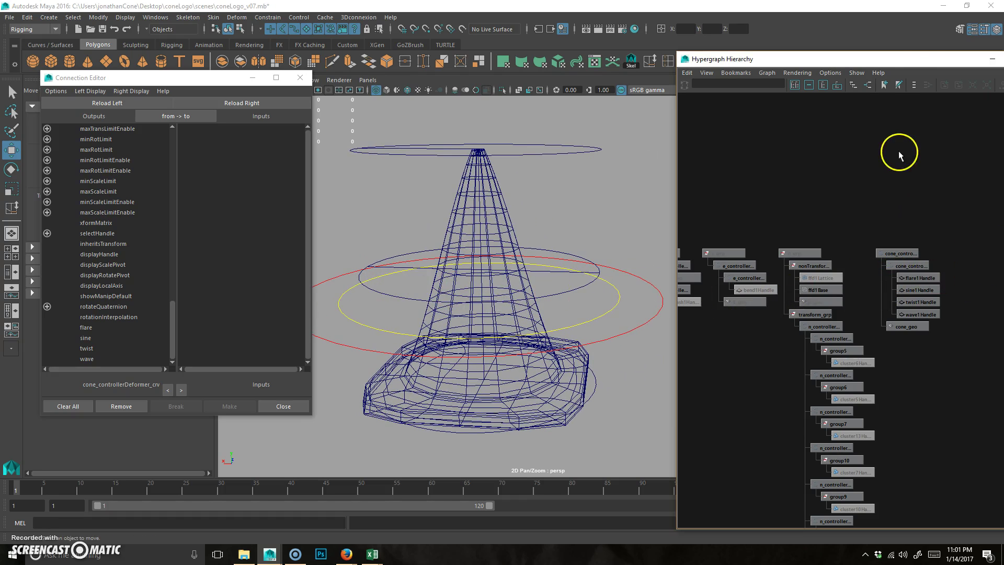
{"action": "left_click_drag", "start_coordinate": [910, 57], "coordinate": [727, 41]}
{"action": "left_click", "coordinate": [735, 258]}
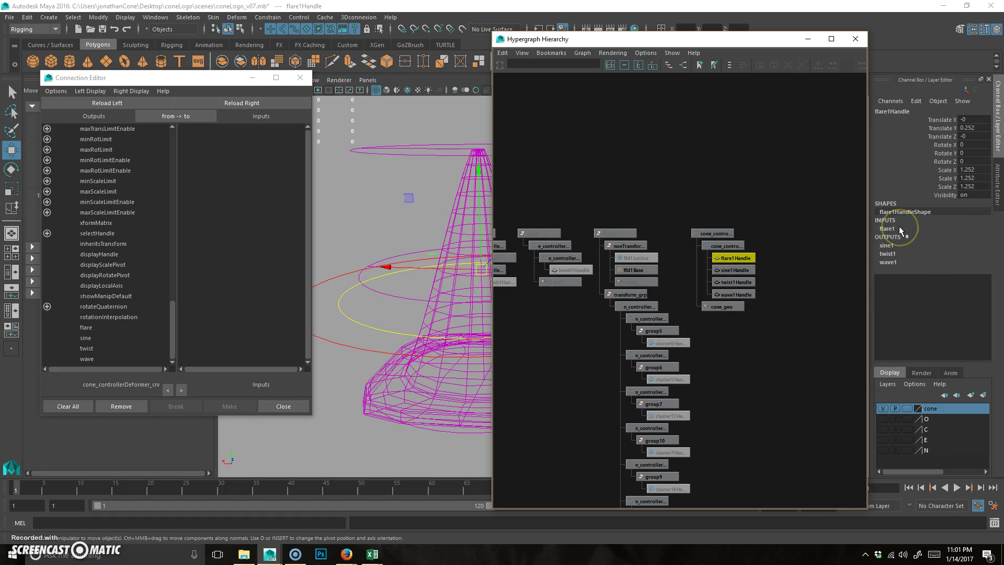
Preview the sine1 deformer's amplitude at 0.9 and undo the change
{"action": "left_click", "coordinate": [899, 226]}
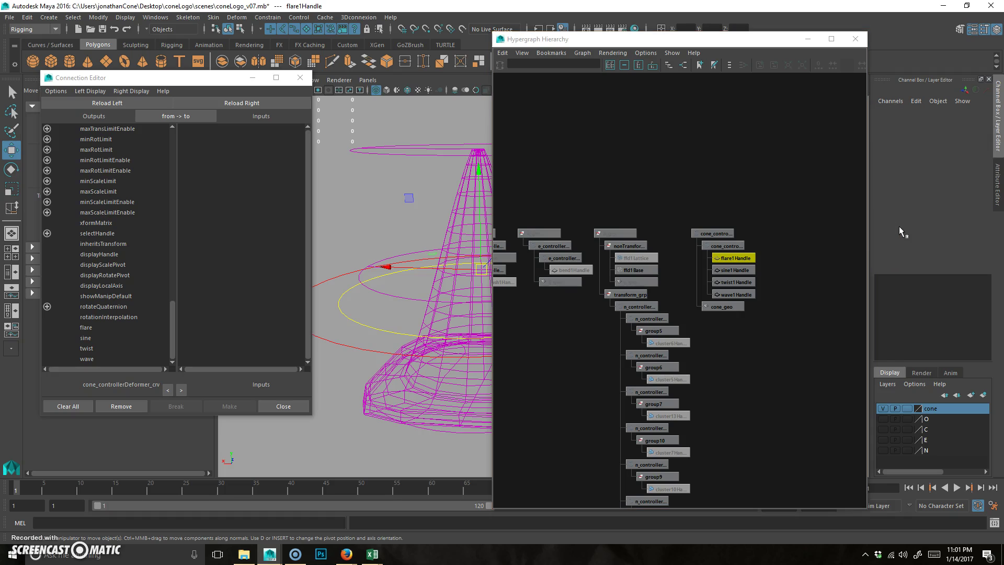
{"action": "left_click", "coordinate": [892, 313]}
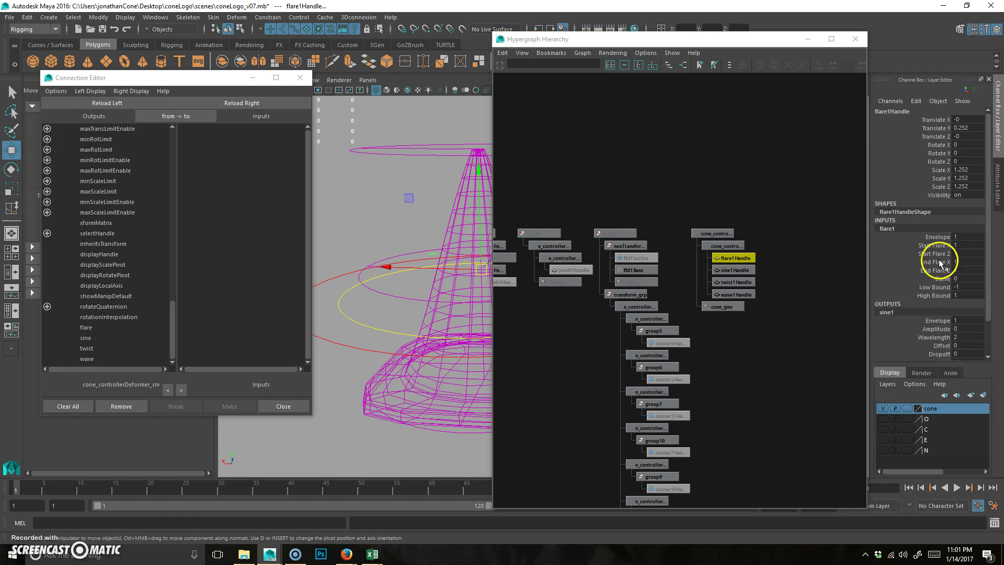
{"action": "left_click", "coordinate": [936, 330]}
{"action": "middle_click_drag", "start_coordinate": [445, 304], "coordinate": [396, 285]}
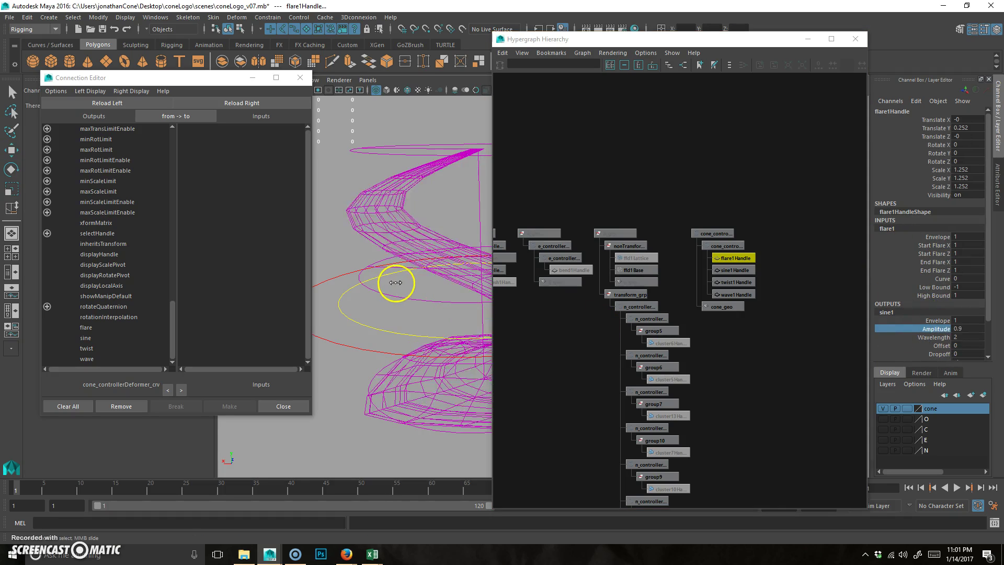
{"action": "key", "text": "ctrl+z"}
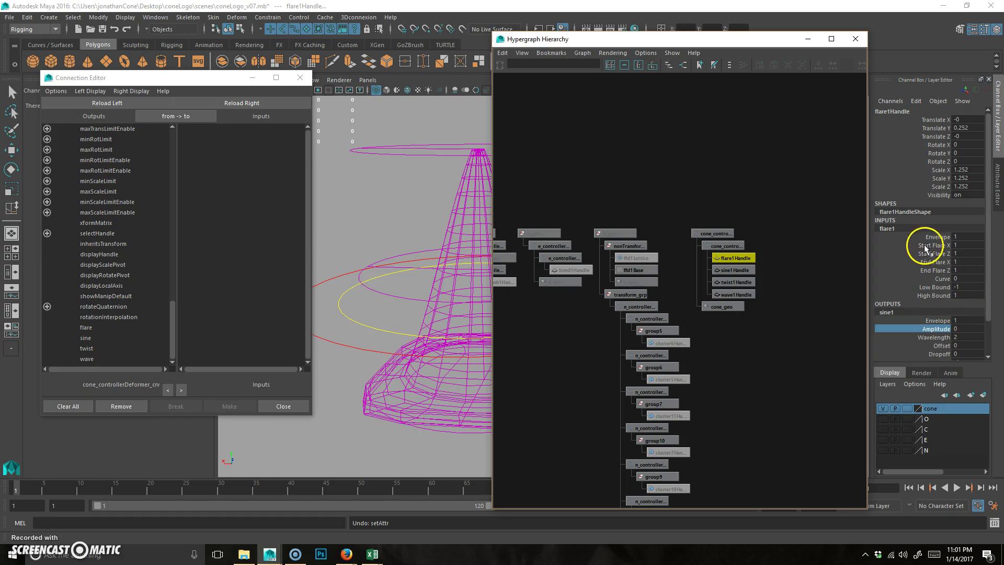
Try adjusting the flare1 deformer's curve value
{"action": "left_click", "coordinate": [942, 278]}
{"action": "left_click_drag", "start_coordinate": [680, 32], "coordinate": [686, 33]}
{"action": "middle_click_drag", "start_coordinate": [462, 169], "coordinate": [414, 164]}
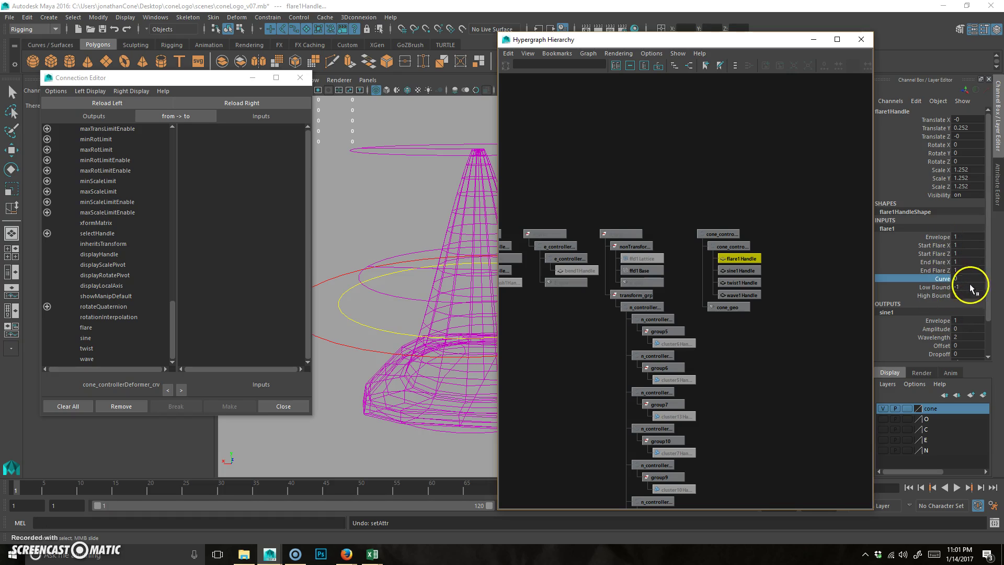
Try loading the flare1 deformer as the input side of the Connection Editor, then clear the selection
{"action": "double_click", "coordinate": [901, 227]}
{"action": "left_click", "coordinate": [901, 254]}
{"action": "double_click", "coordinate": [893, 227]}
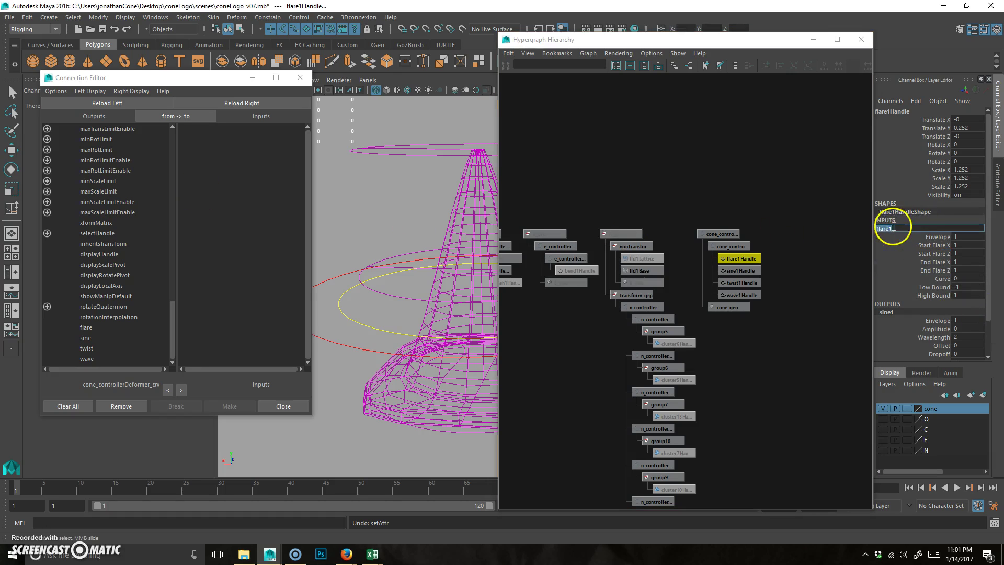
{"action": "left_click", "coordinate": [256, 103]}
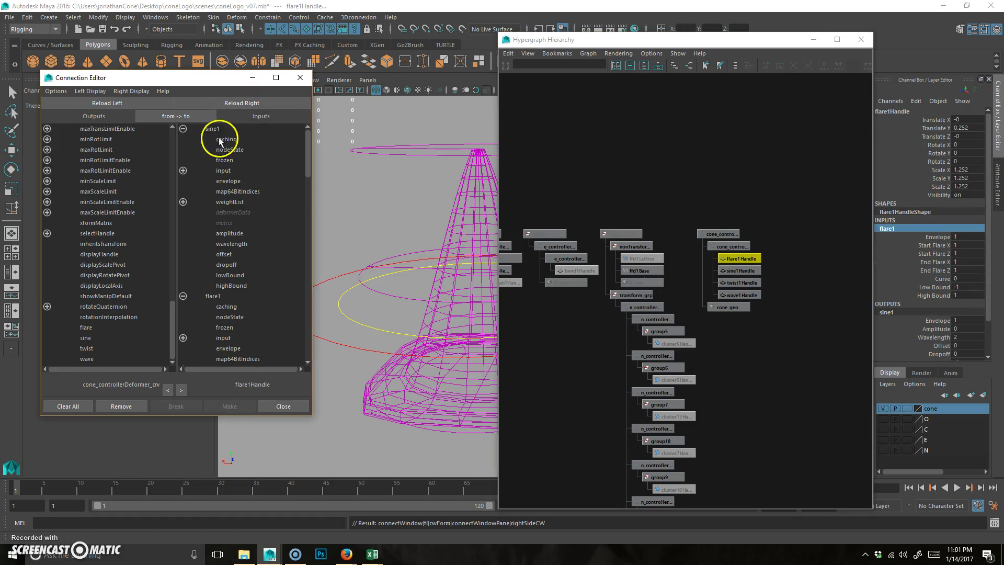
{"action": "key", "text": "w"}
{"action": "left_click", "coordinate": [444, 202]}
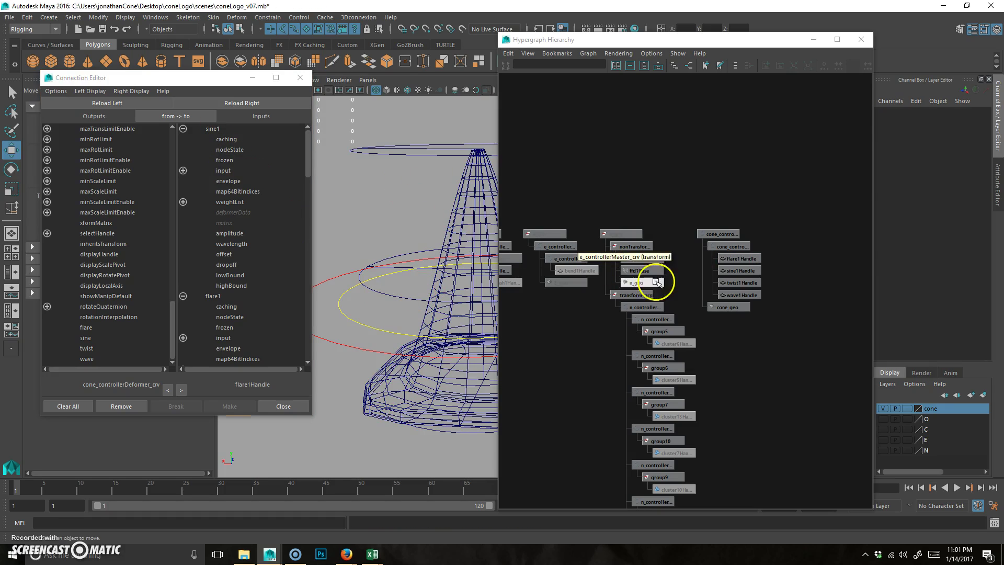
Load flare1Handle with its flare1 node as the input side and connect the controller's flare attribute to flare1's curve
{"action": "left_click", "coordinate": [748, 259]}
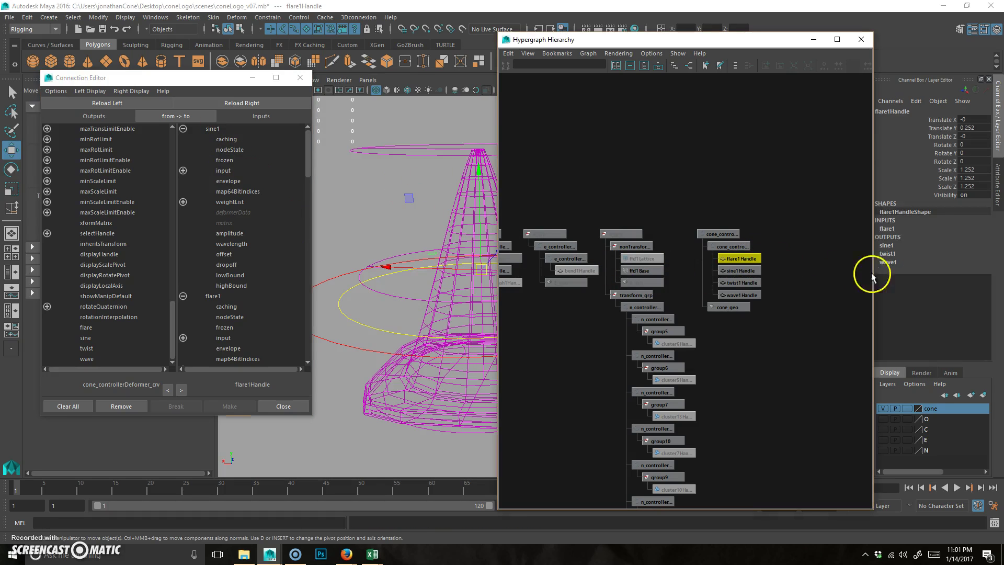
{"action": "left_click", "coordinate": [892, 231]}
{"action": "left_click", "coordinate": [271, 103]}
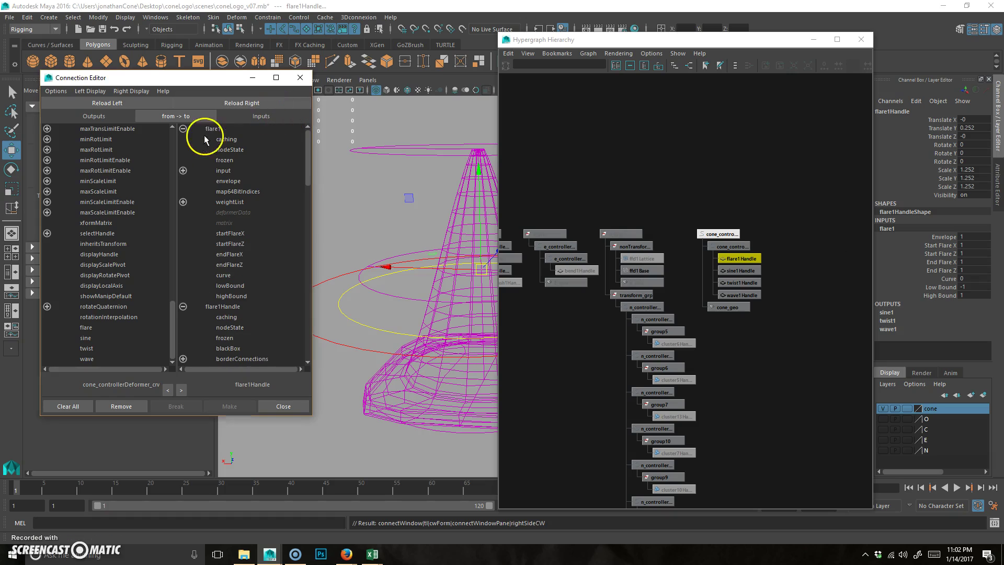
{"action": "left_click", "coordinate": [84, 327]}
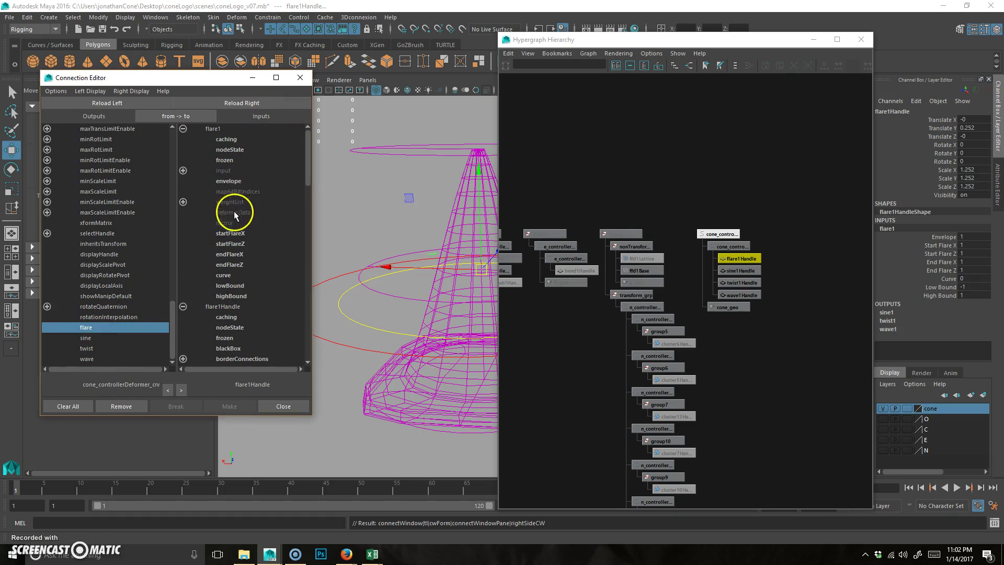
{"action": "left_click", "coordinate": [225, 276]}
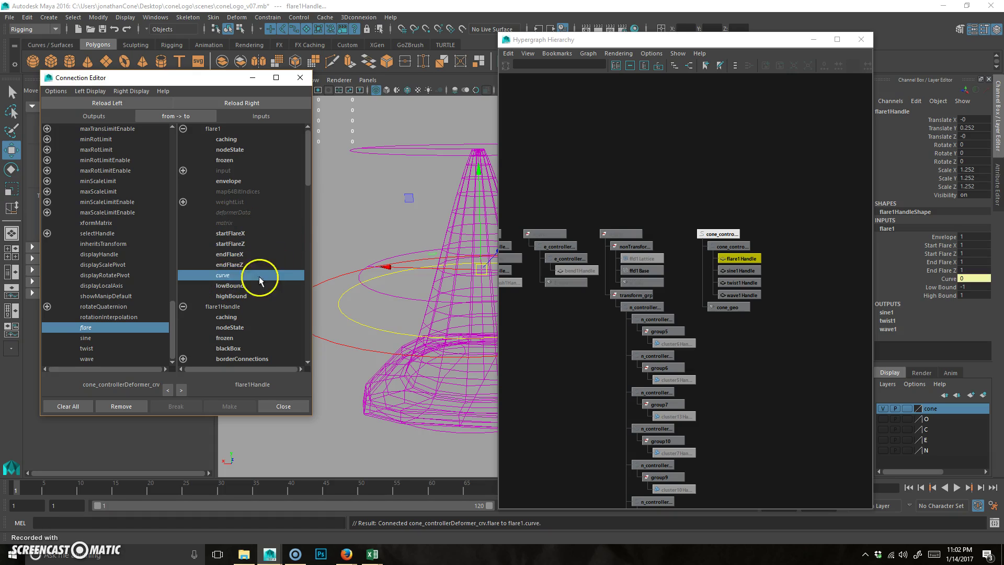
Select the sine, twist and wave handles in turn and examine which input attributes their deformers offer
{"action": "left_click", "coordinate": [376, 179]}
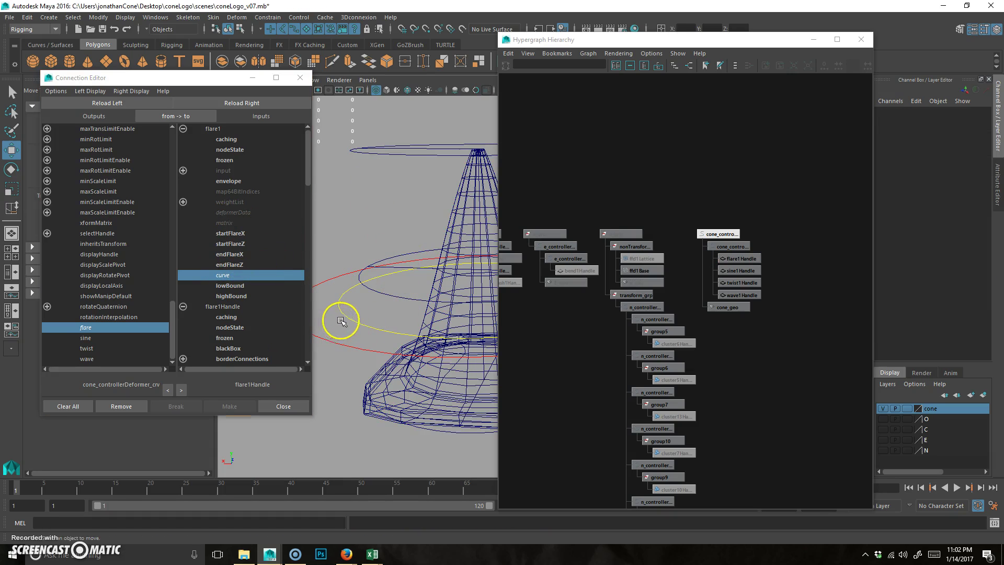
{"action": "left_click", "coordinate": [747, 271]}
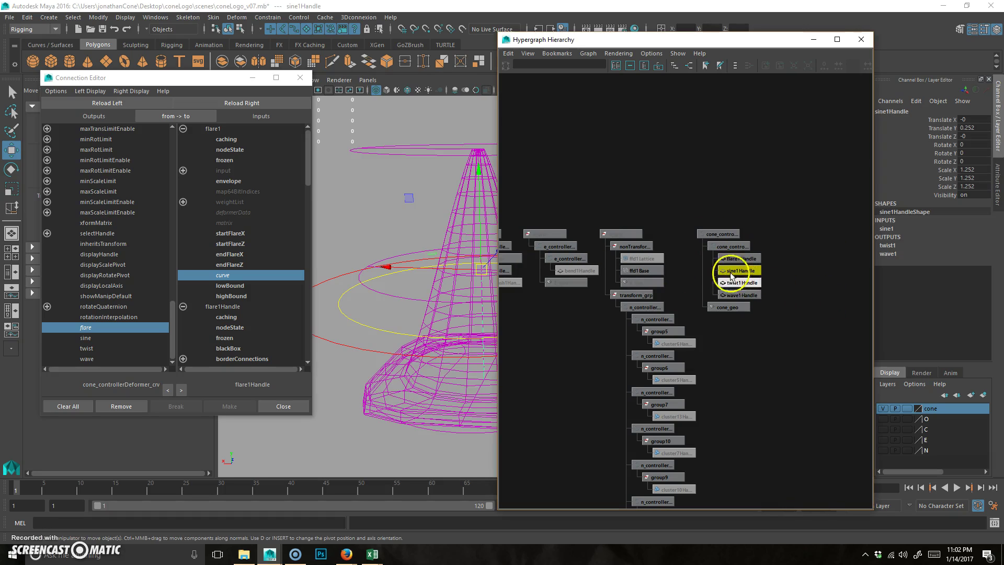
{"action": "left_click", "coordinate": [746, 284]}
{"action": "left_click", "coordinate": [889, 229]}
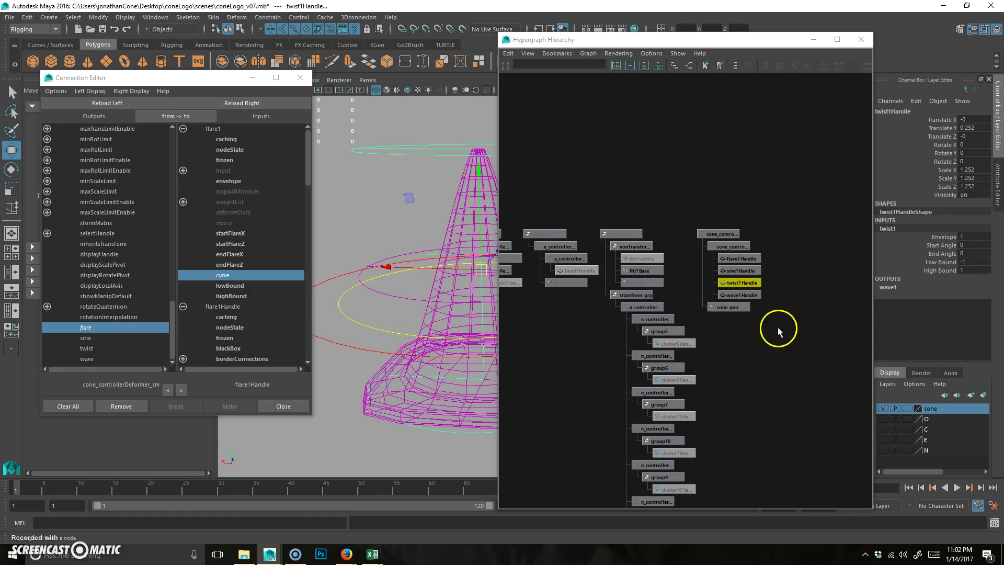
{"action": "left_click", "coordinate": [748, 296]}
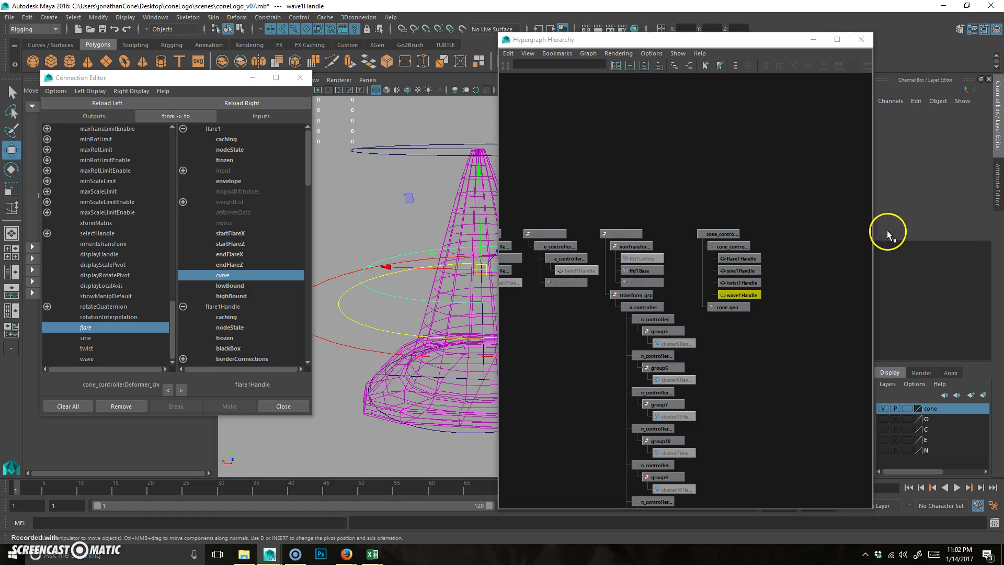
{"action": "left_click", "coordinate": [888, 230]}
Move the hierarchy window out of the viewport and select the deformer controller curve around the cone
{"action": "left_click_drag", "start_coordinate": [682, 39], "coordinate": [1003, 58]}
{"action": "scroll", "coordinate": [489, 284], "scroll_direction": "up", "scroll_amount": 3}
{"action": "left_click", "coordinate": [746, 223]}
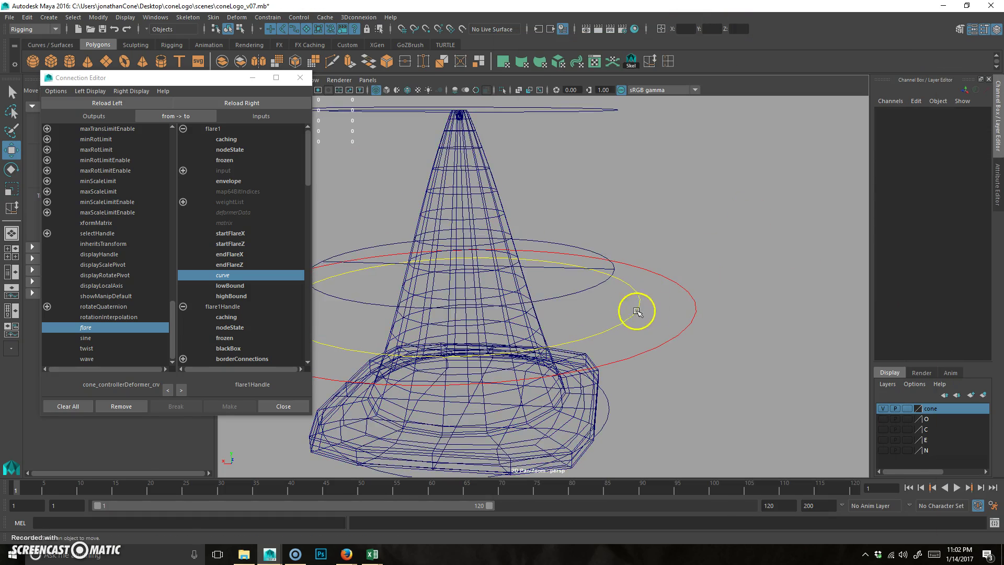
{"action": "left_click", "coordinate": [638, 304]}
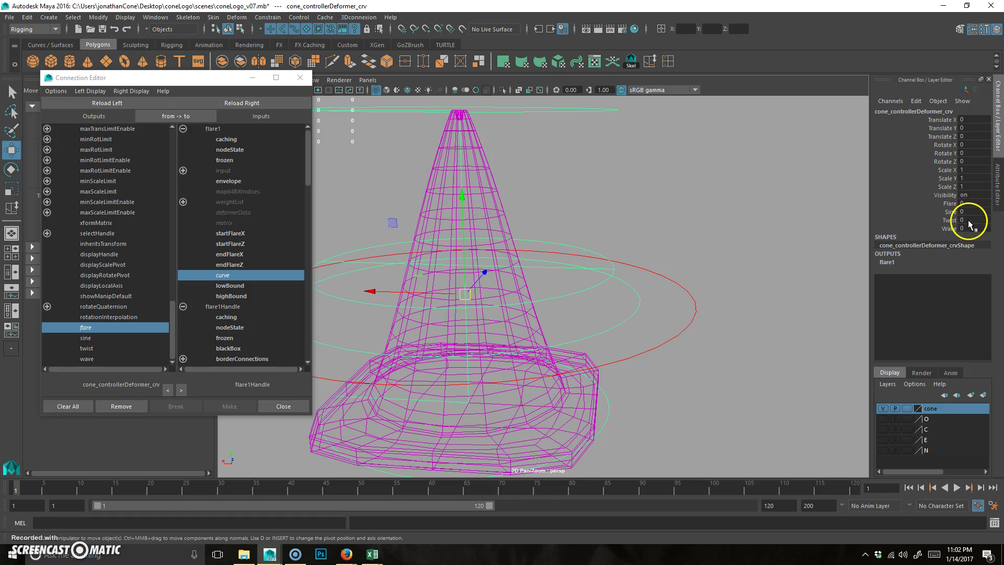
Add keyable float attributes sineAmp, twistAmp and waveAmp to the deformer controller and close the Add Attribute dialog
{"action": "left_click", "coordinate": [916, 101]}
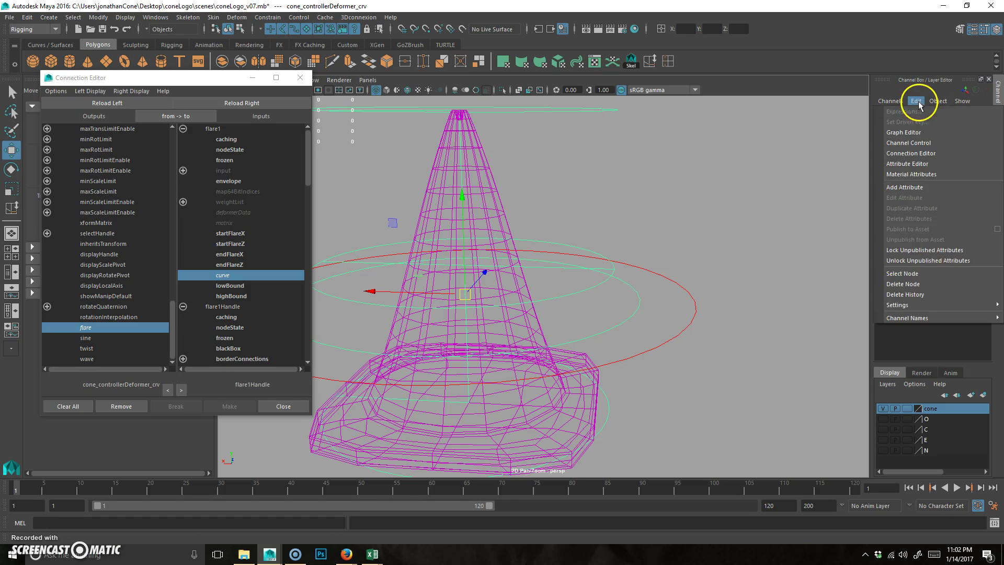
{"action": "left_click", "coordinate": [910, 187]}
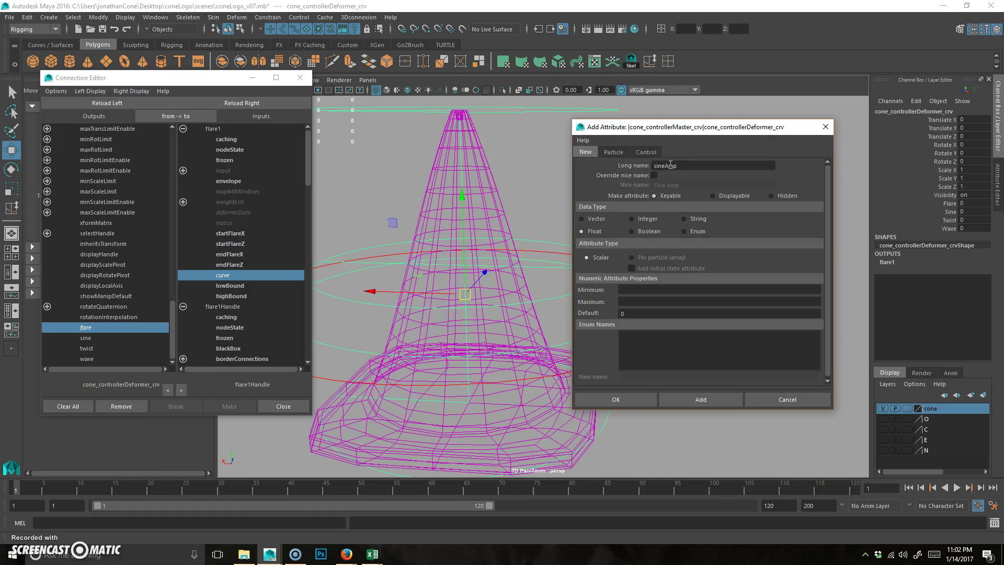
{"action": "left_click", "coordinate": [720, 399]}
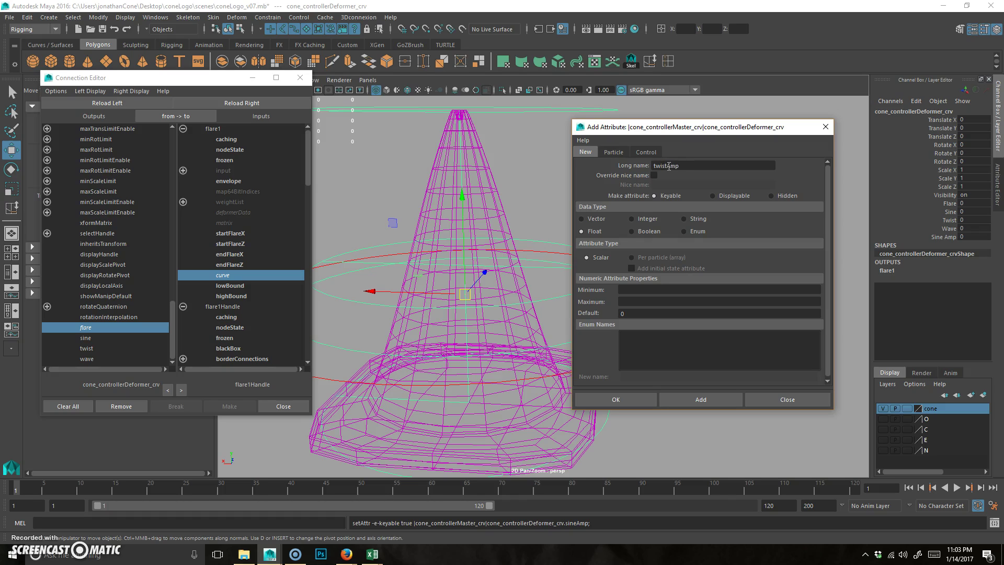
{"action": "left_click", "coordinate": [702, 399]}
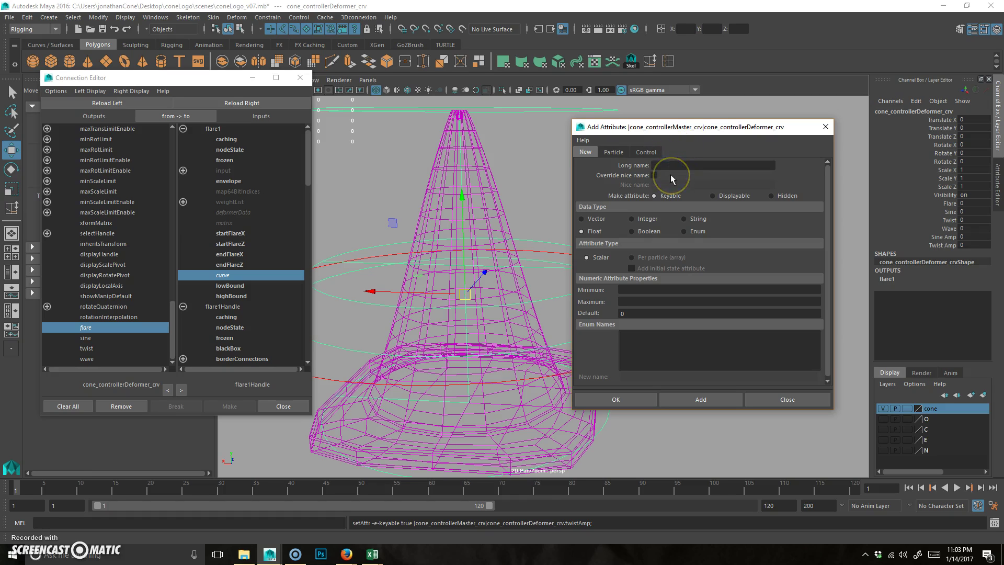
{"action": "type", "text": "waveAmp"}
{"action": "left_click", "coordinate": [706, 399]}
{"action": "left_click", "coordinate": [829, 128]}
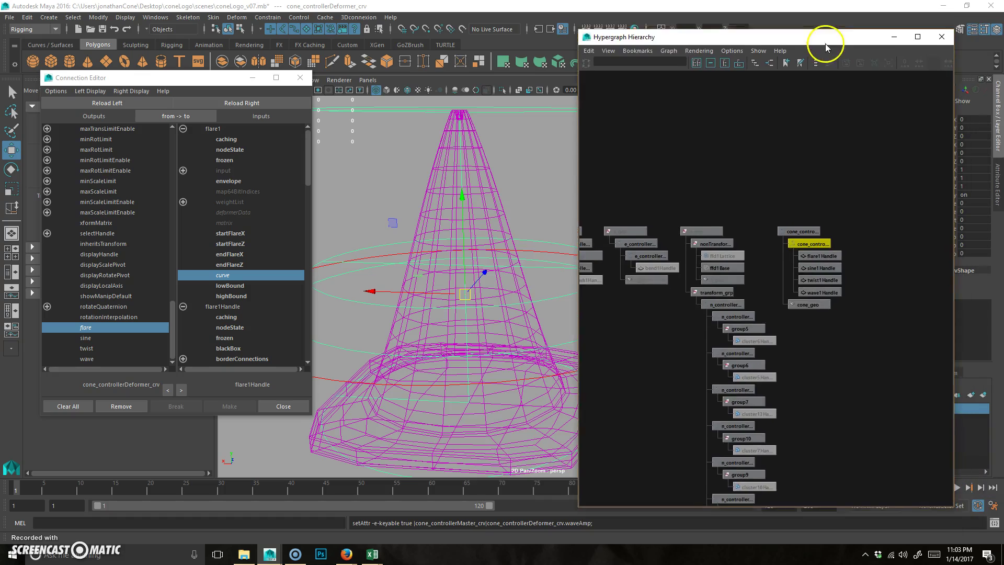
Move the hierarchy window beside the channel list and load sine1Handle with its sine1 node as the Connection Editor's input side
{"action": "left_click_drag", "start_coordinate": [825, 42], "coordinate": [721, 41]}
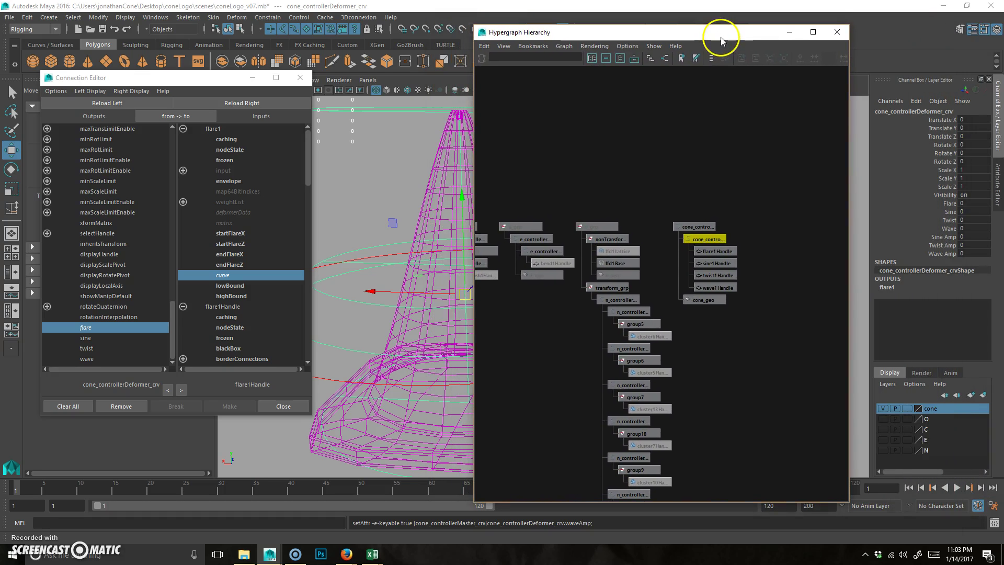
{"action": "left_click_drag", "start_coordinate": [324, 251], "coordinate": [366, 240], "text": "alt"}
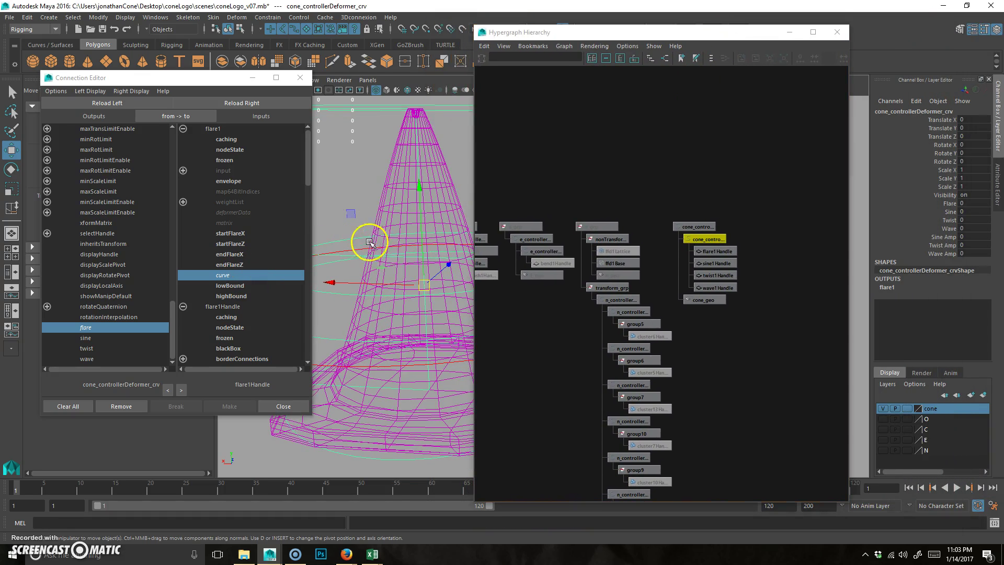
{"action": "left_click", "coordinate": [712, 263]}
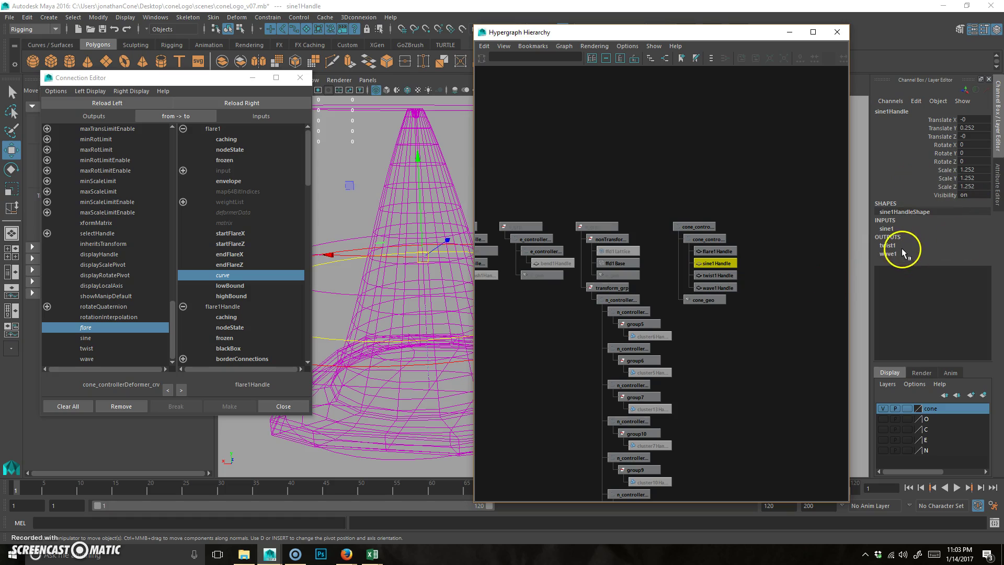
{"action": "left_click", "coordinate": [896, 229]}
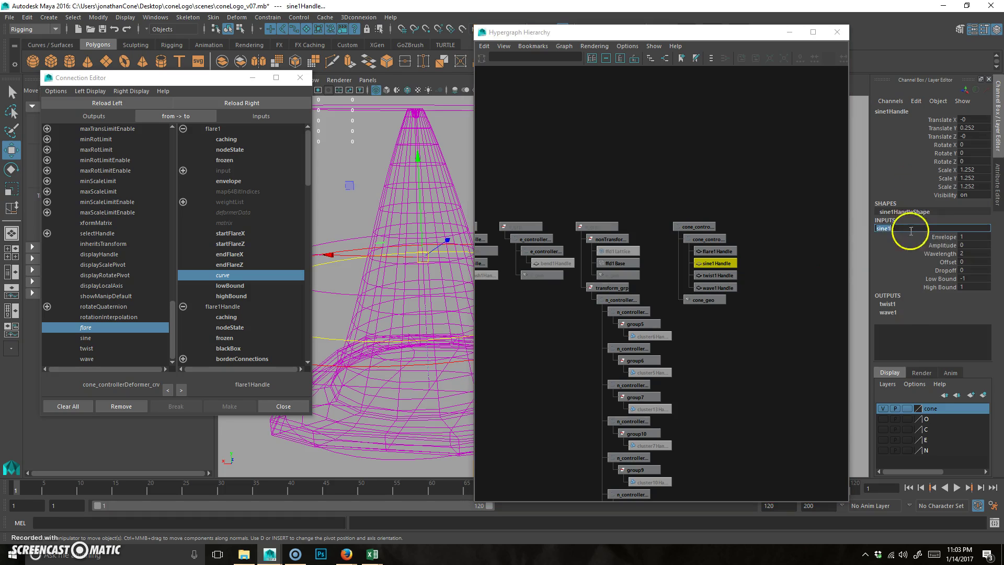
{"action": "left_click", "coordinate": [243, 114]}
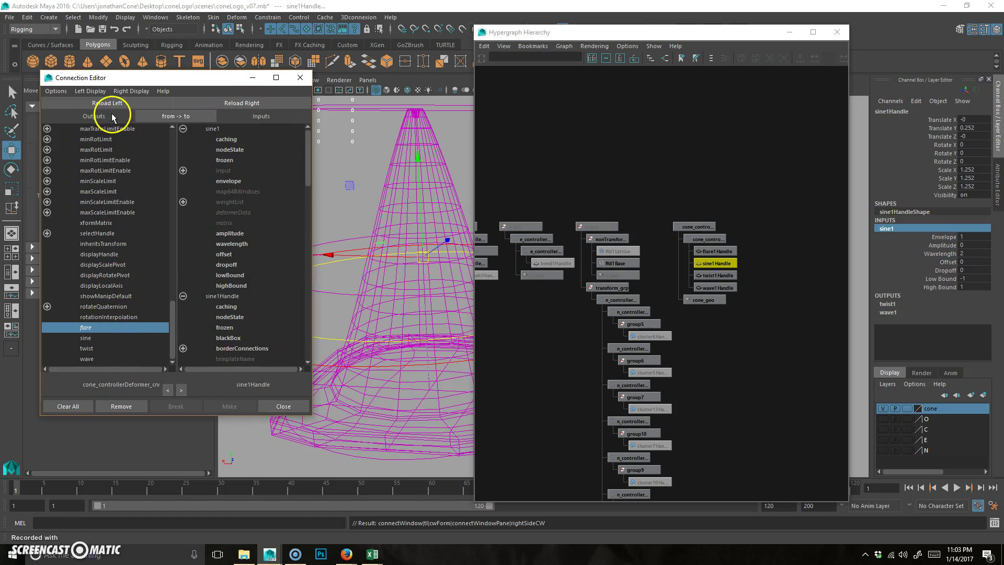
Reload the deformer controller as the output side and connect sine to sine1's offset and sineAmp to sine1's amplitude
{"action": "left_click", "coordinate": [334, 338]}
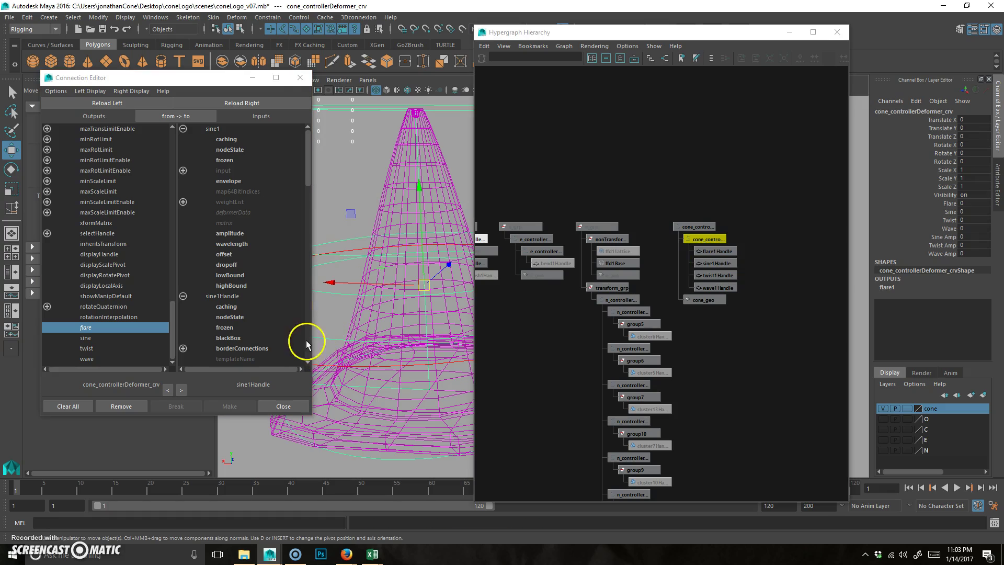
{"action": "left_click", "coordinate": [82, 102]}
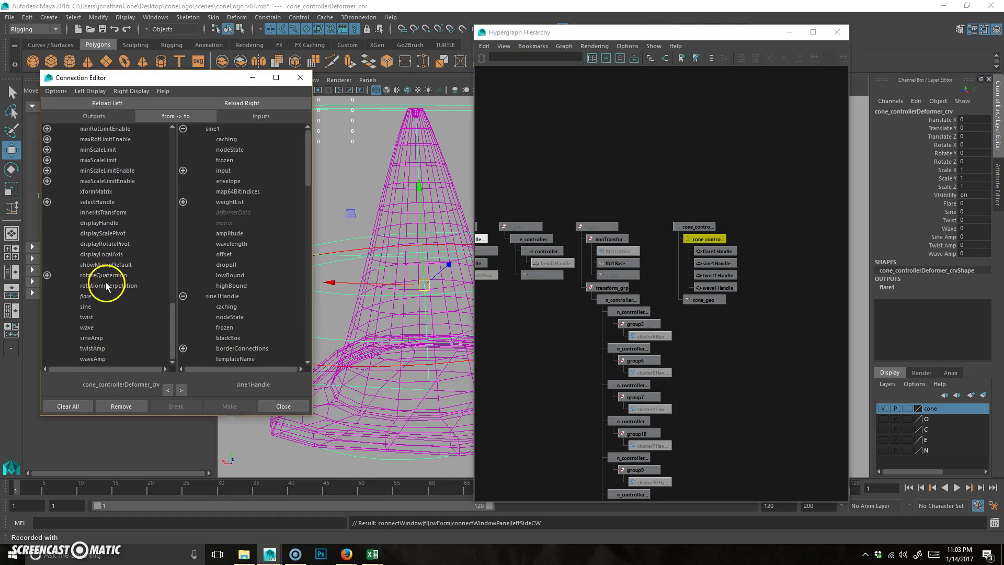
{"action": "left_click", "coordinate": [86, 307]}
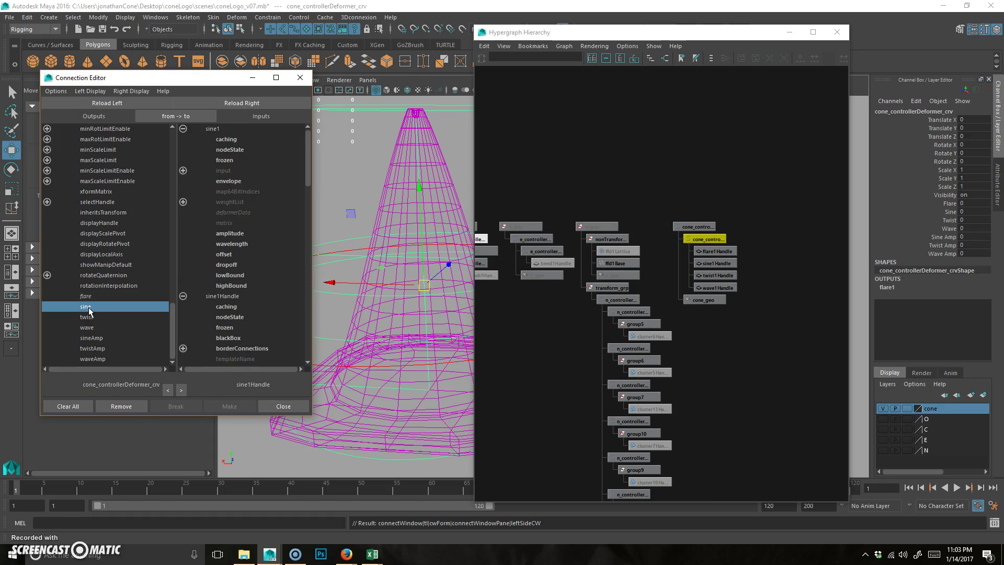
{"action": "left_click", "coordinate": [229, 256]}
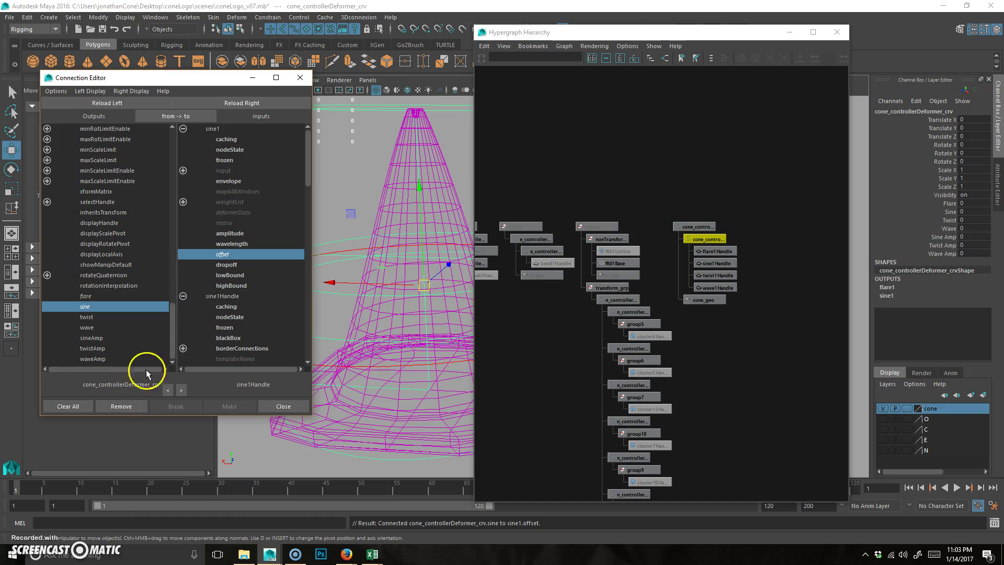
{"action": "left_click", "coordinate": [94, 339]}
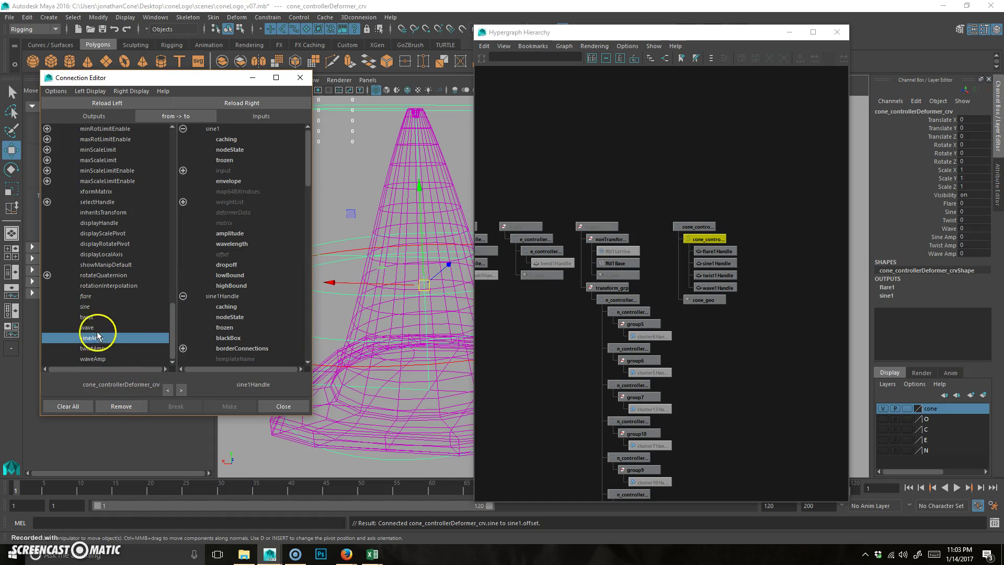
{"action": "left_click", "coordinate": [239, 234]}
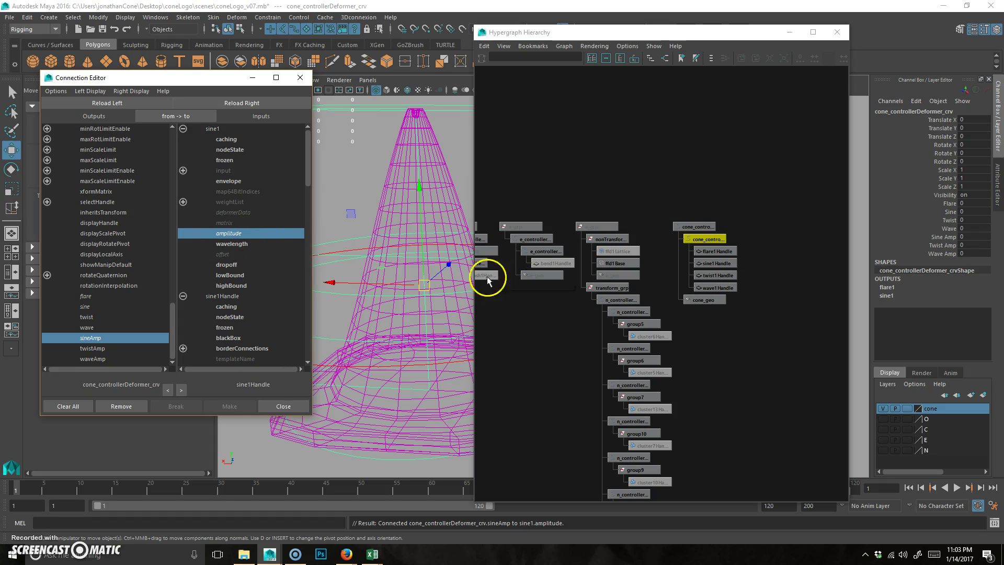
Try loading twist1Handle with its twist1 node as the input side and picking the controller's twist attribute as the source
{"action": "left_click", "coordinate": [657, 249]}
{"action": "left_click", "coordinate": [716, 275]}
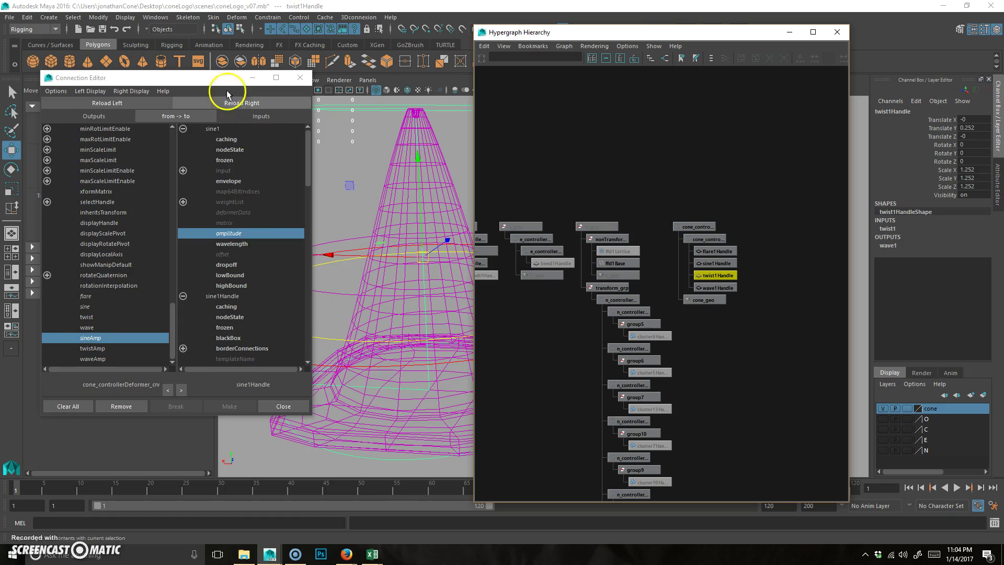
{"action": "left_click", "coordinate": [891, 229]}
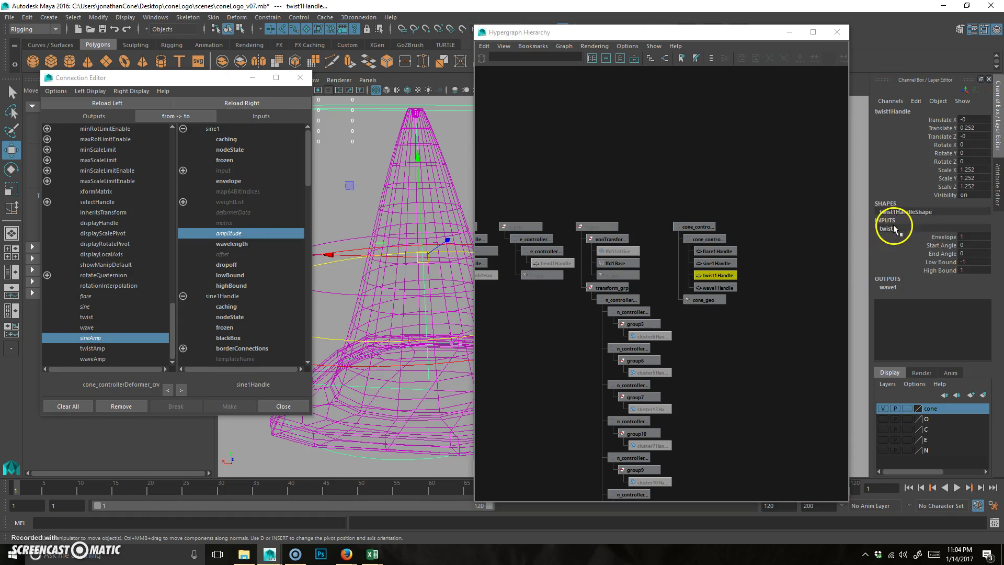
{"action": "left_click", "coordinate": [253, 105]}
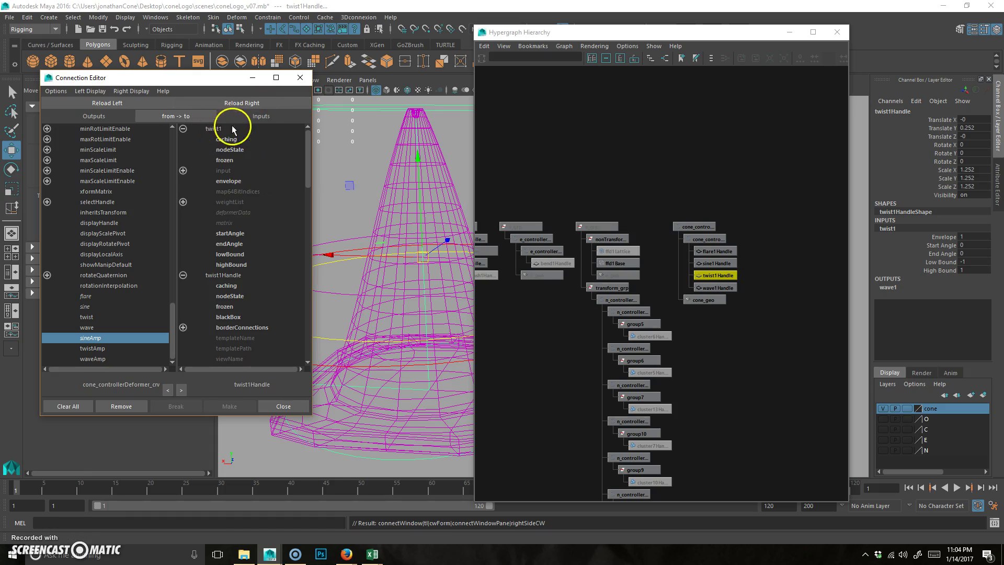
{"action": "left_click", "coordinate": [83, 317]}
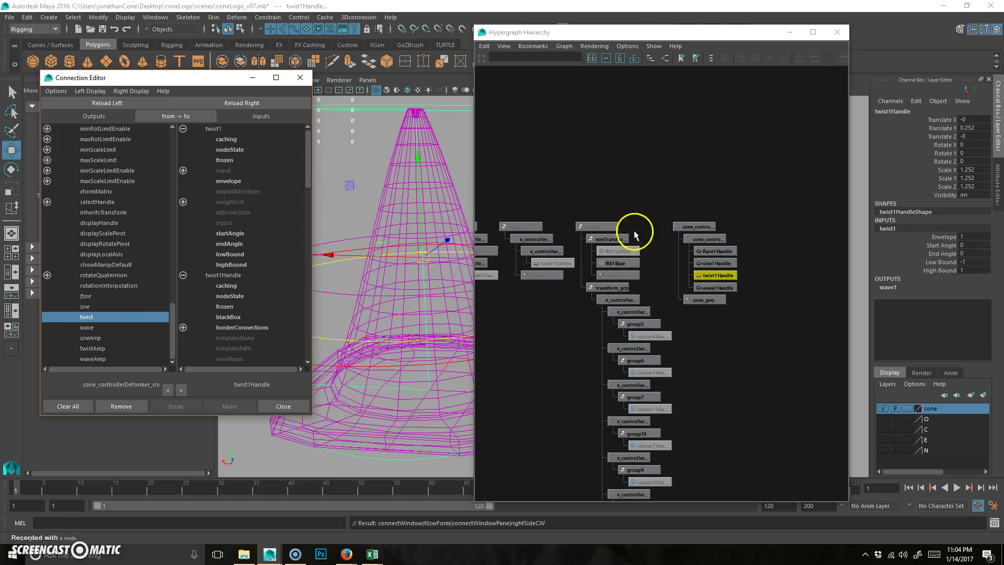
{"action": "left_click", "coordinate": [317, 170]}
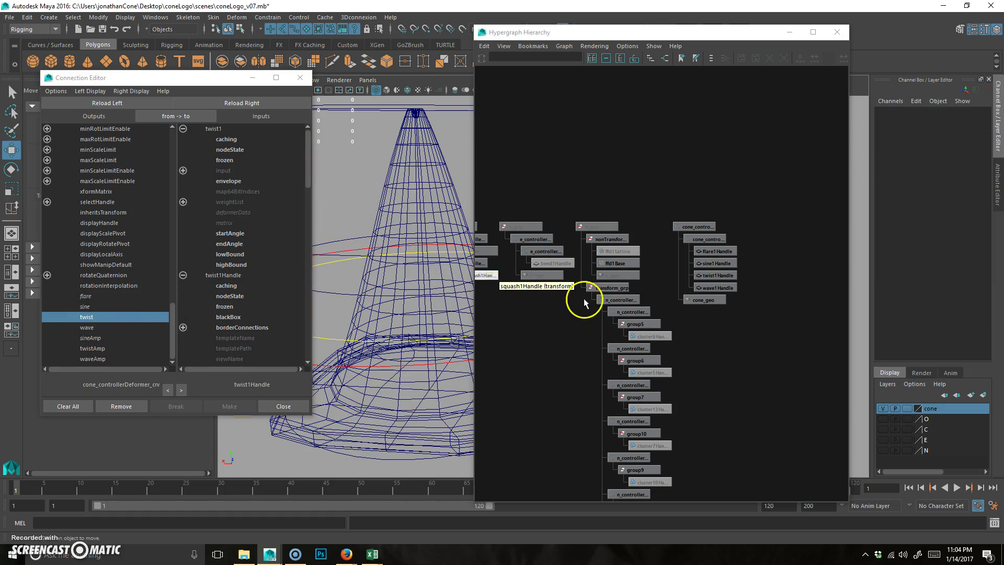
Load wave1Handle with its wave1 node as the input side and connect wave to offset and waveAmp to amplitude
{"action": "left_click", "coordinate": [727, 287]}
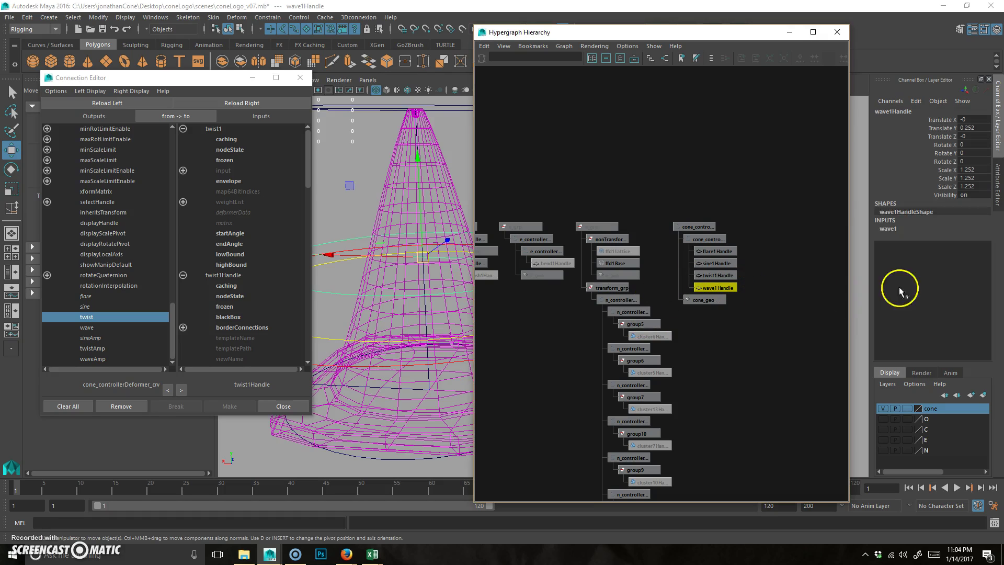
{"action": "left_click", "coordinate": [898, 229]}
{"action": "left_click", "coordinate": [253, 102]}
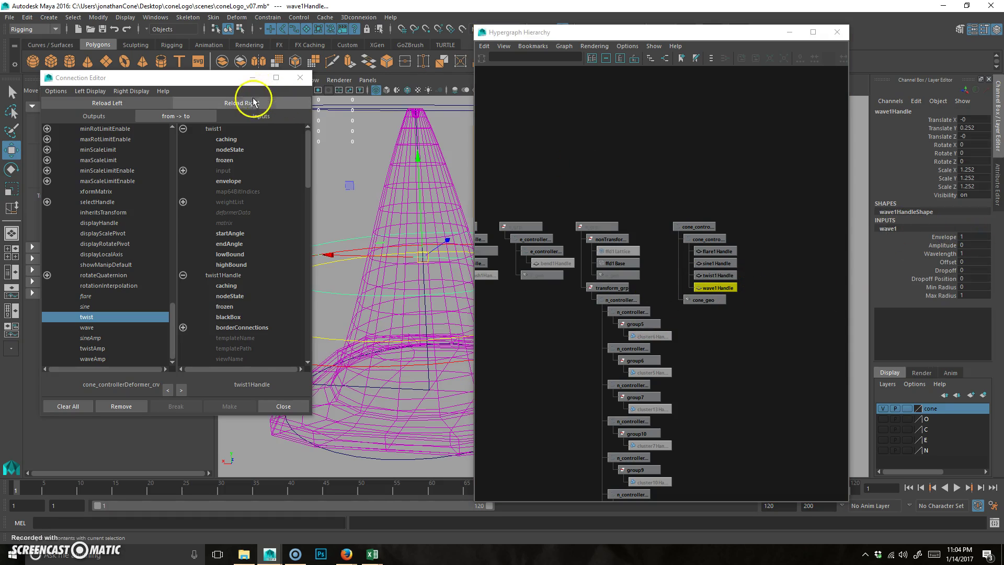
{"action": "left_click", "coordinate": [90, 328]}
{"action": "left_click", "coordinate": [228, 254]}
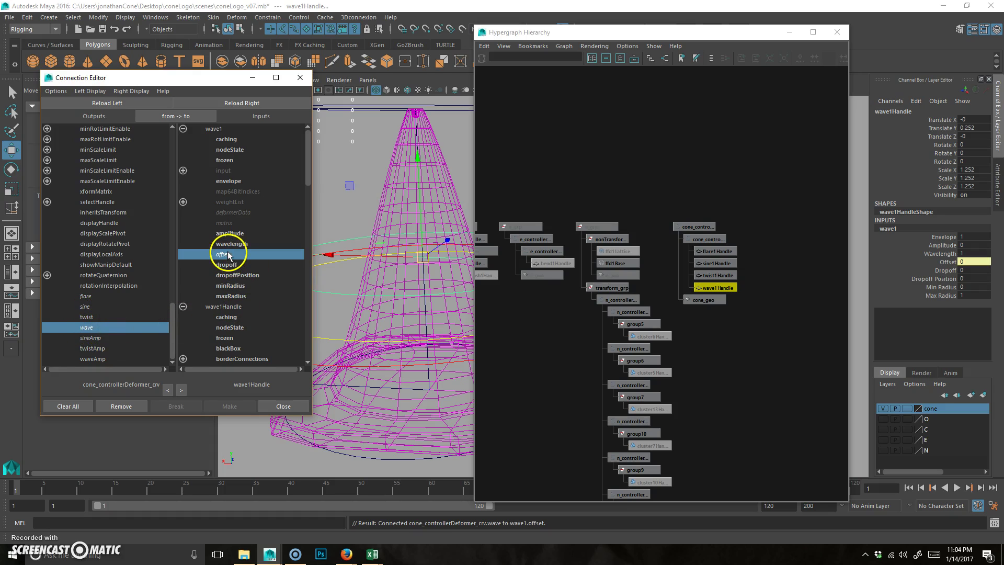
{"action": "left_click", "coordinate": [98, 360]}
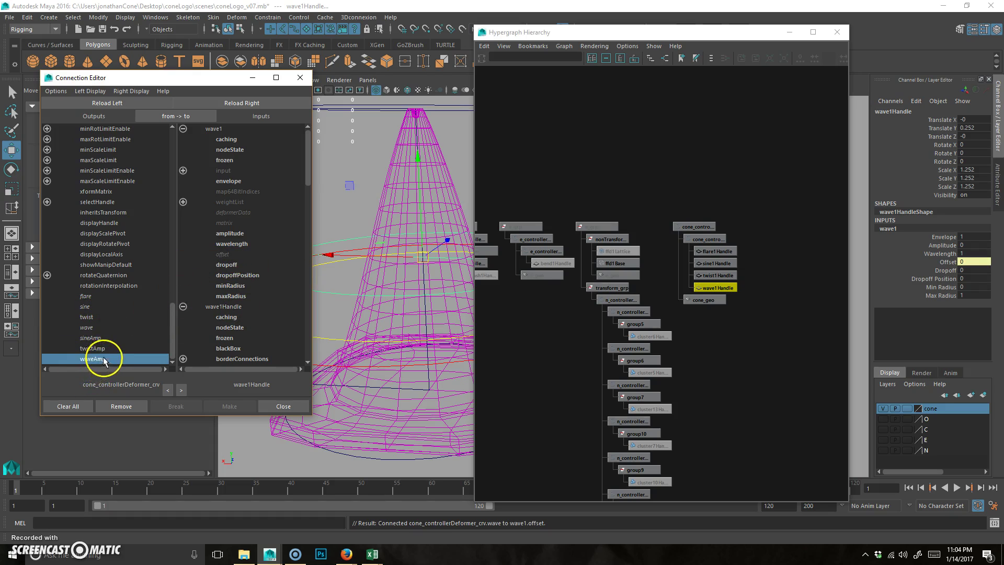
{"action": "left_click", "coordinate": [230, 234]}
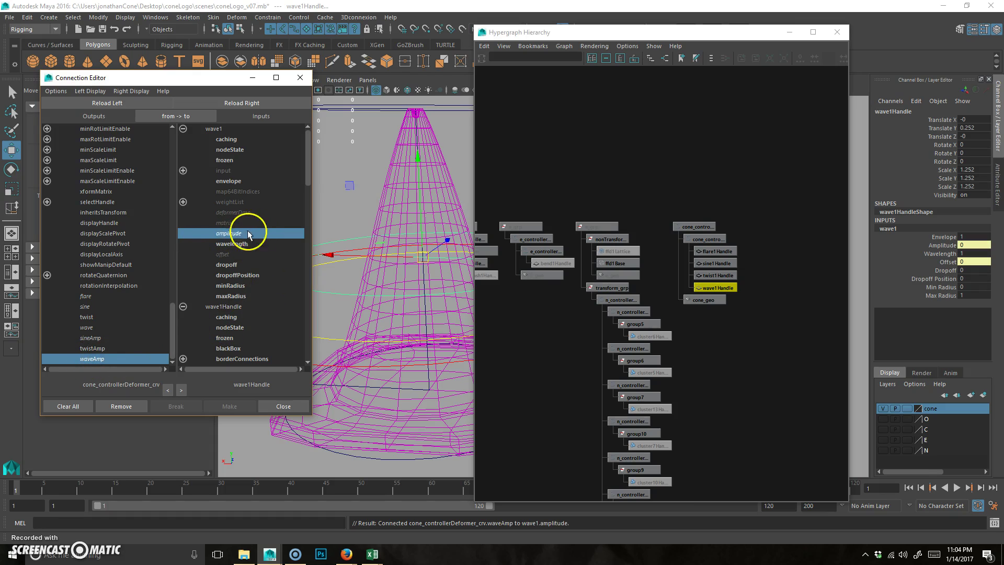
Select the deformer controller curve and examine its keyable attributes in Channel Control
{"action": "left_click", "coordinate": [359, 164]}
{"action": "middle_click_drag", "start_coordinate": [347, 226], "coordinate": [378, 201], "text": "alt"}
{"action": "right_click_drag", "start_coordinate": [378, 202], "coordinate": [344, 207], "text": "alt"}
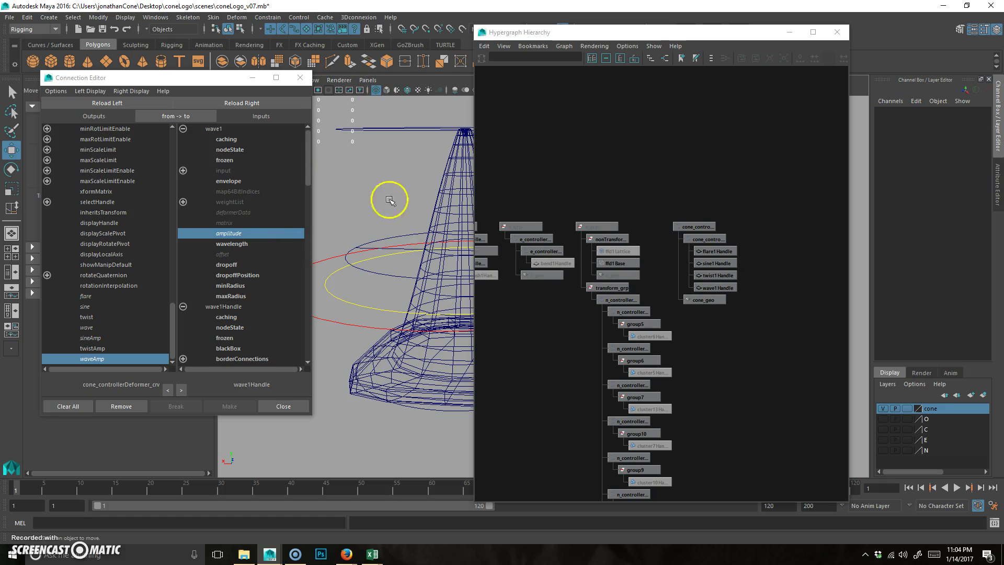
{"action": "left_click", "coordinate": [350, 303]}
{"action": "left_click", "coordinate": [917, 101]}
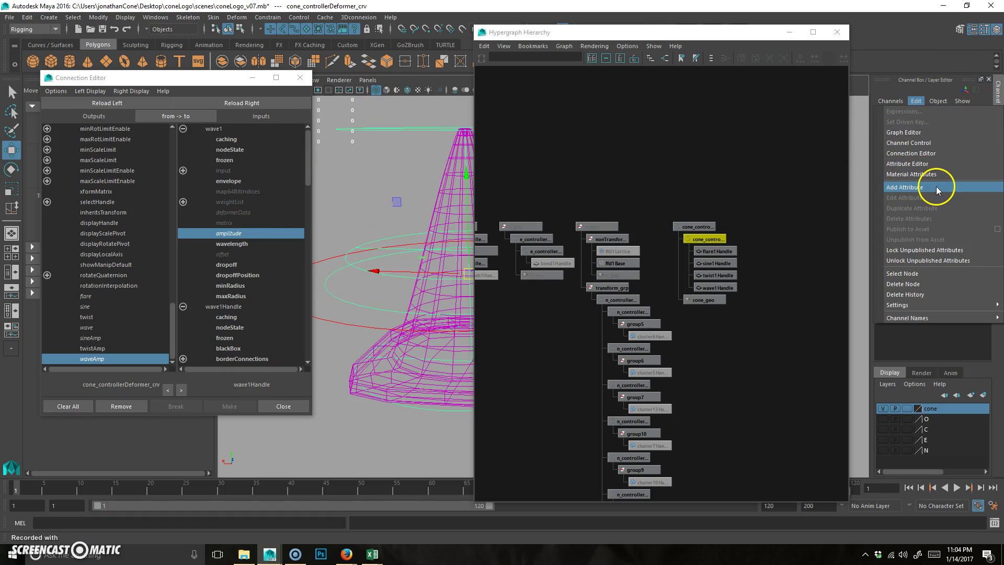
{"action": "left_click", "coordinate": [930, 144]}
{"action": "left_click_drag", "start_coordinate": [777, 158], "coordinate": [559, 156]}
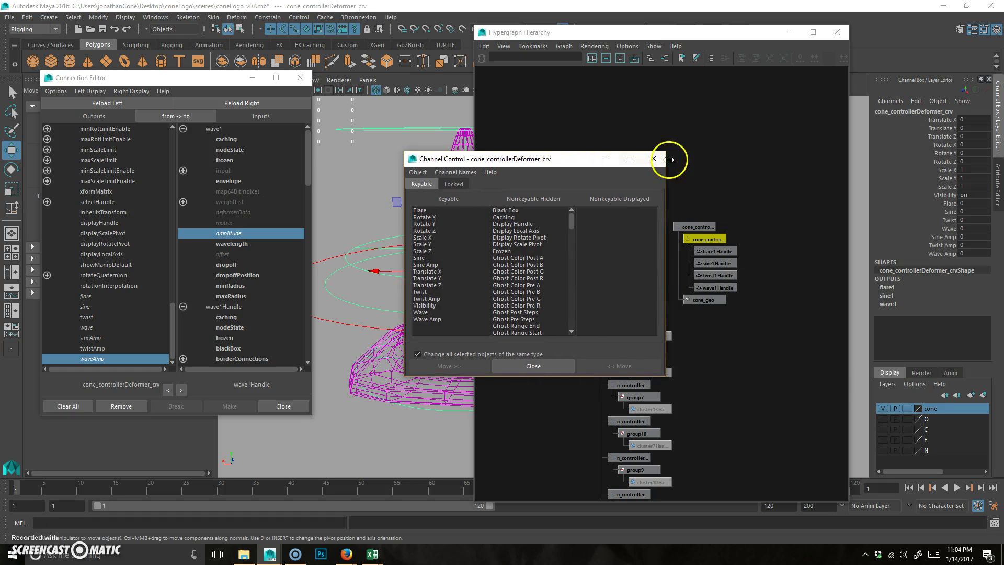
{"action": "left_click", "coordinate": [654, 158]}
Reopen the Connection Editor for the selected deformer controller
{"action": "left_click", "coordinate": [916, 101]}
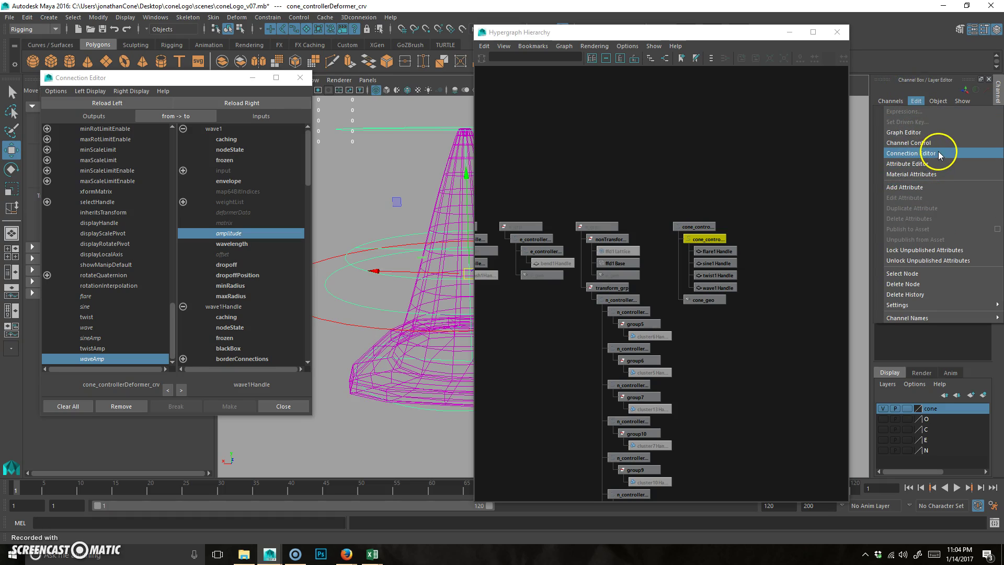
{"action": "mouse_move", "coordinate": [949, 308]}
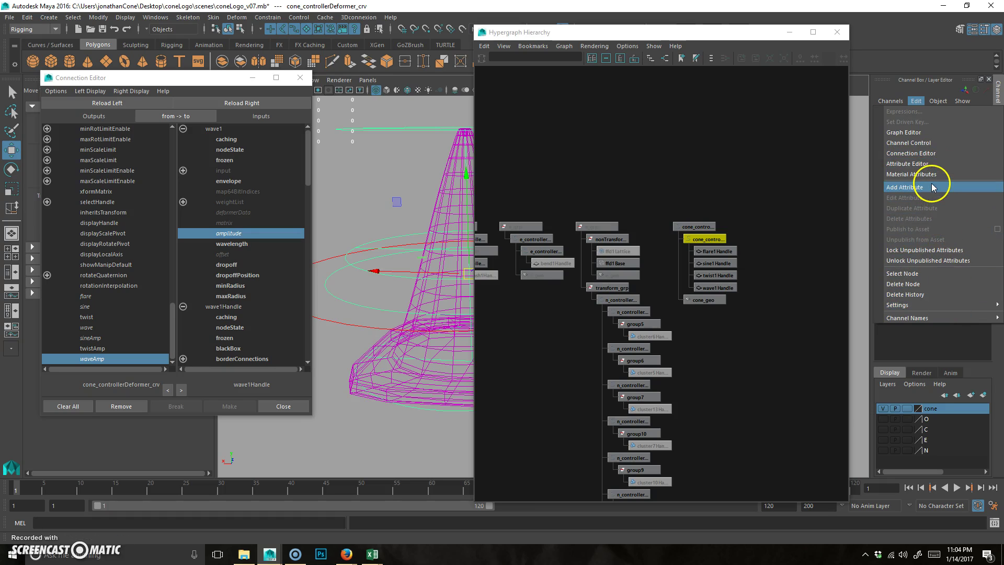
{"action": "left_click", "coordinate": [930, 153]}
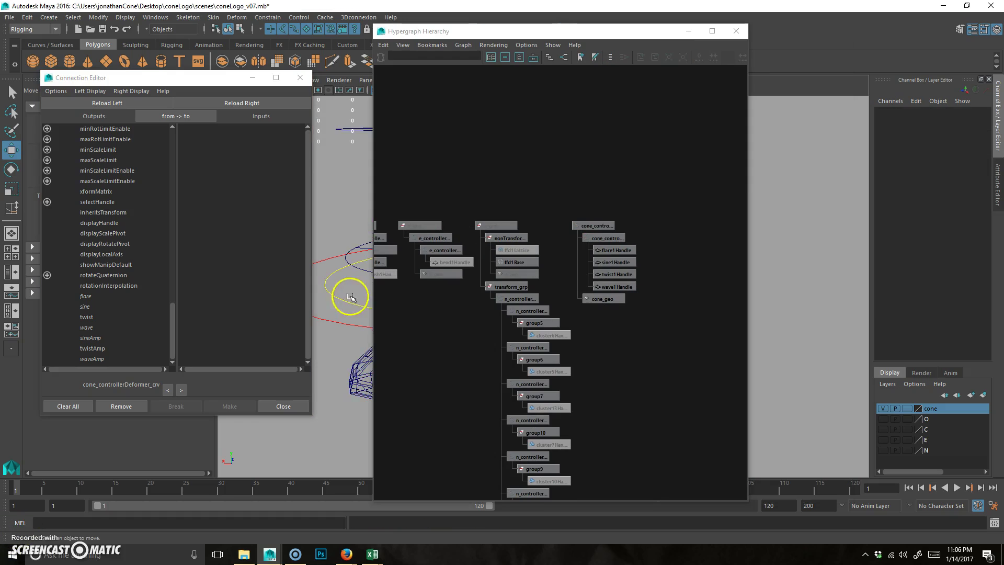
{"action": "left_click", "coordinate": [342, 301]}
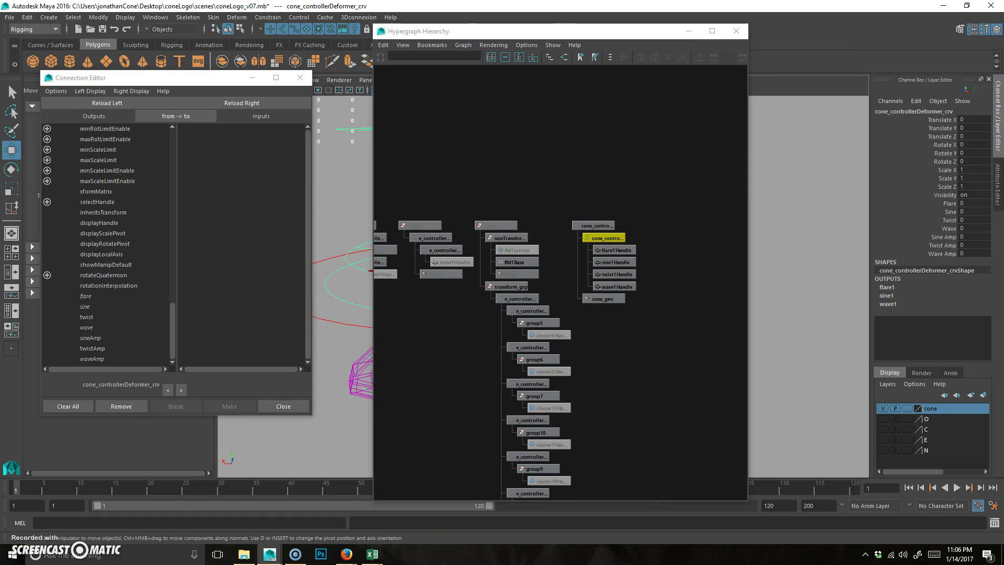
{"action": "left_click", "coordinate": [916, 101]}
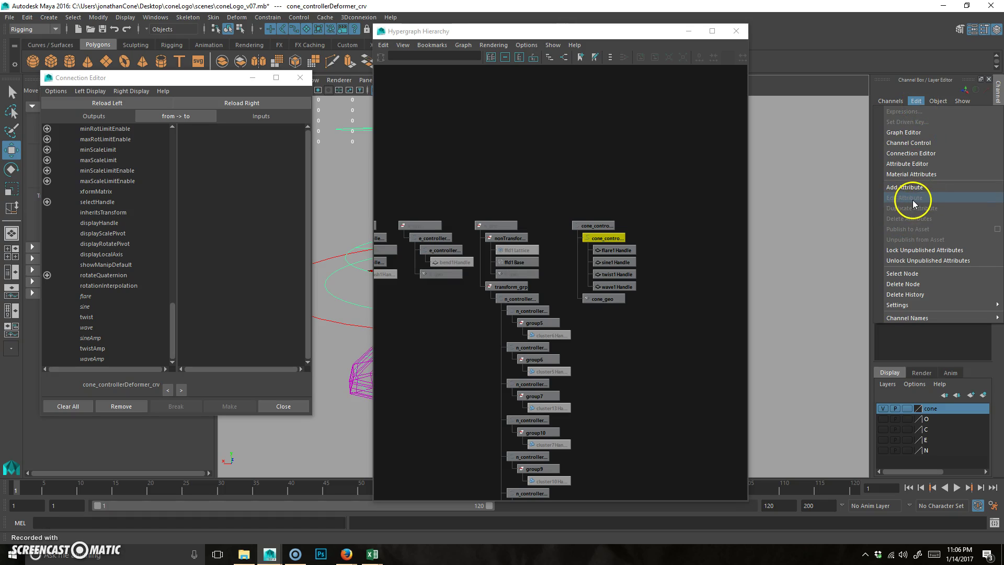
{"action": "left_click", "coordinate": [819, 206]}
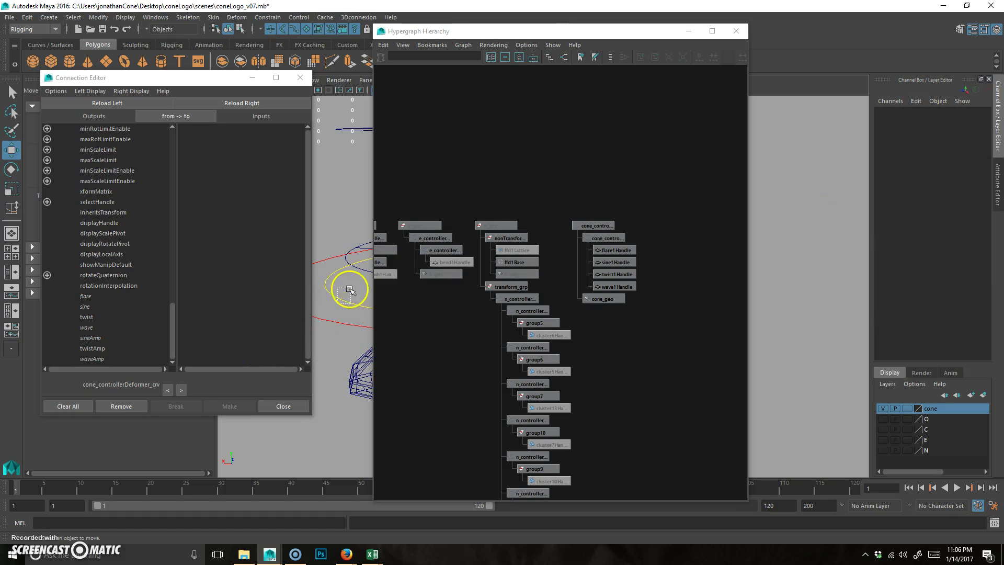
{"action": "left_click", "coordinate": [350, 289]}
{"action": "left_click", "coordinate": [914, 101]}
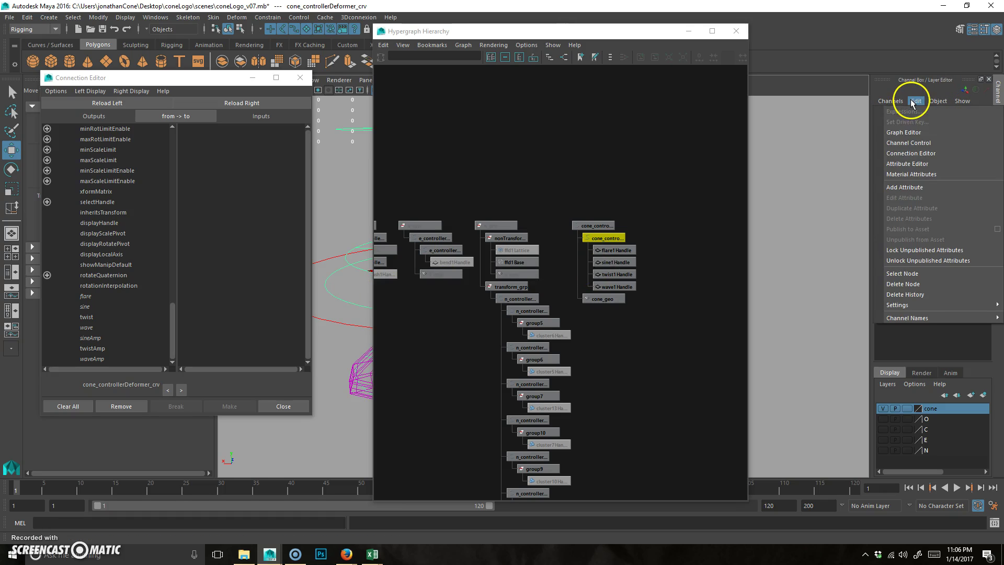
{"action": "left_click", "coordinate": [359, 273]}
{"action": "left_click", "coordinate": [365, 262]}
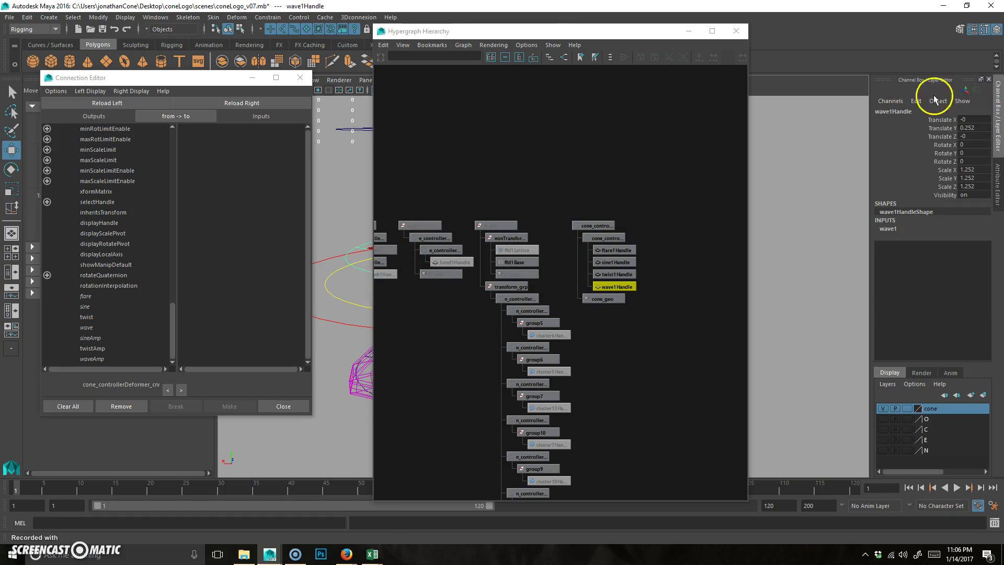
{"action": "left_click", "coordinate": [915, 102]}
{"action": "left_click", "coordinate": [333, 303]}
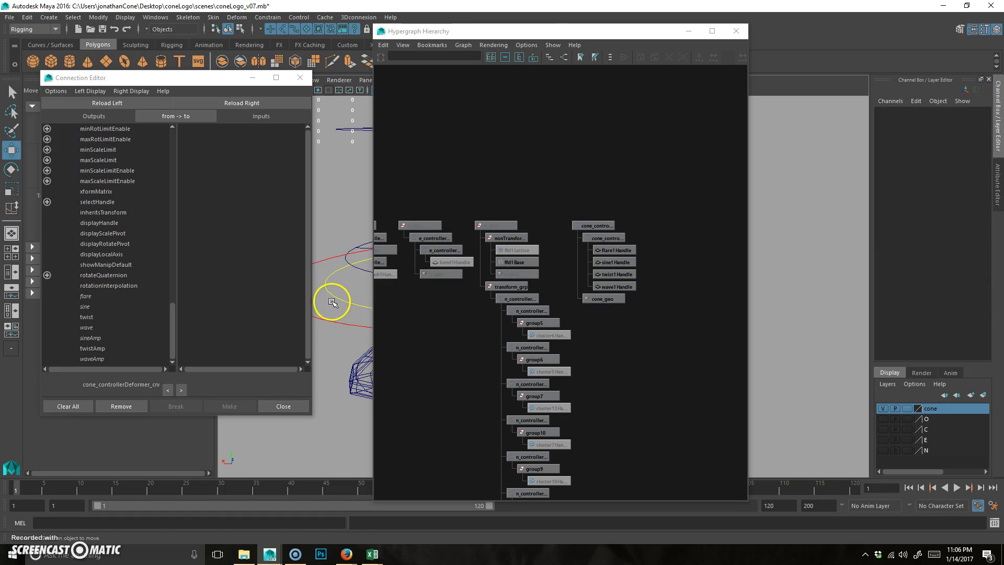
Select the cone's deformer controller curve so its custom attributes can be edited
{"action": "left_click", "coordinate": [357, 300]}
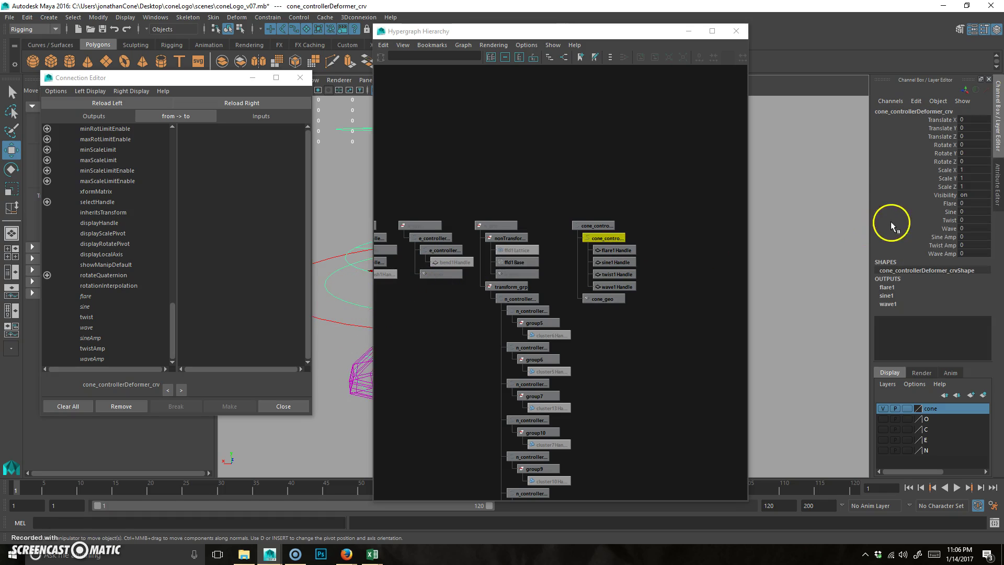
{"action": "left_click", "coordinate": [340, 302]}
{"action": "left_click", "coordinate": [916, 101]}
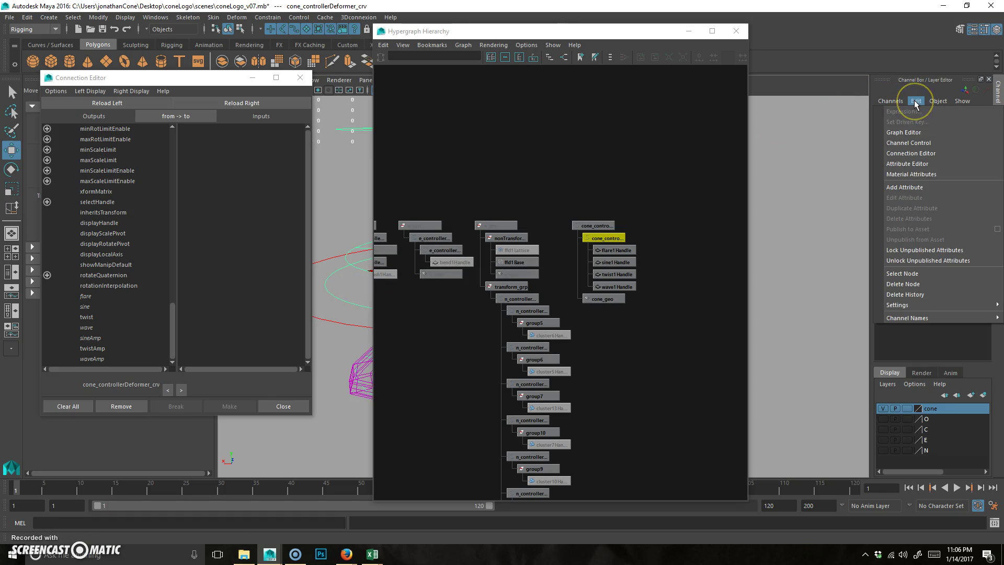
{"action": "left_click", "coordinate": [332, 295]}
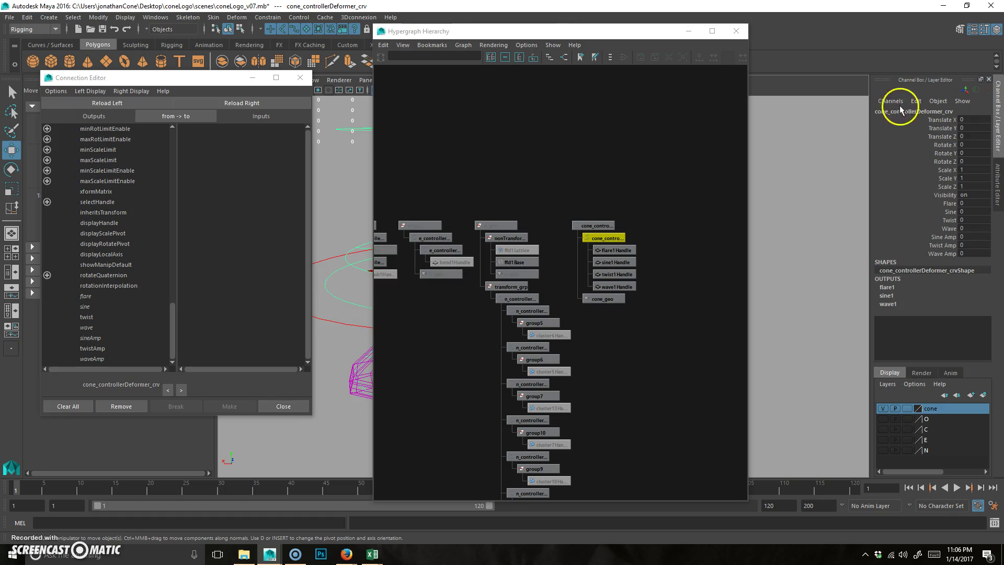
{"action": "left_click", "coordinate": [916, 101]}
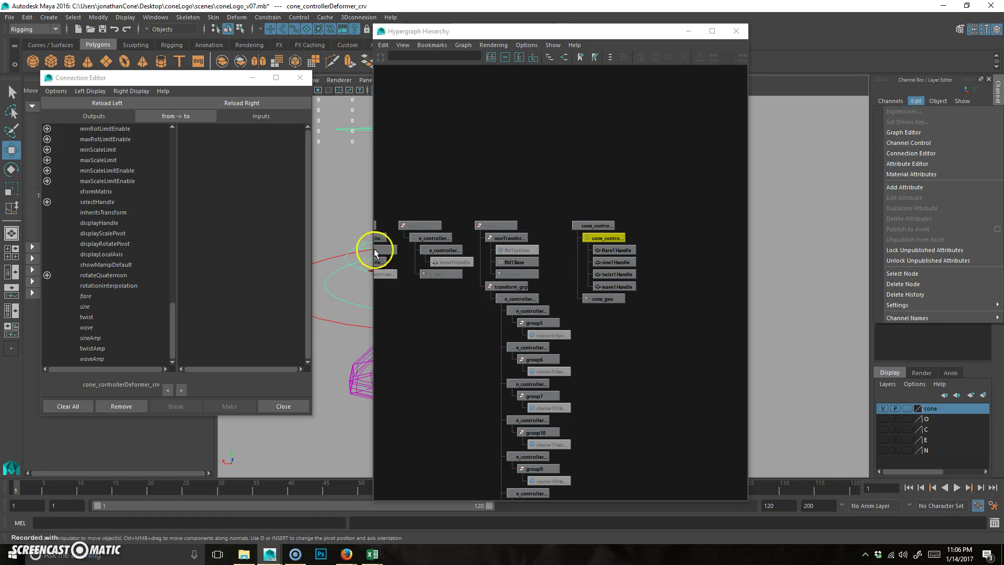
{"action": "left_click", "coordinate": [352, 214]}
{"action": "left_click_drag", "start_coordinate": [359, 292], "coordinate": [361, 293]}
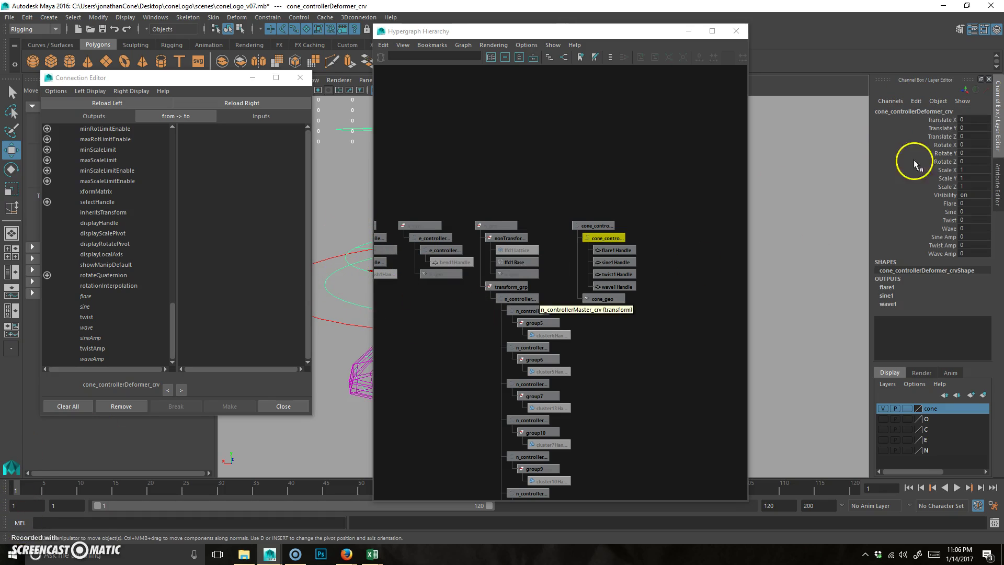
Rename the deformer controller's twist attribute to twistStart
{"action": "left_click", "coordinate": [949, 222]}
{"action": "left_click", "coordinate": [915, 101]}
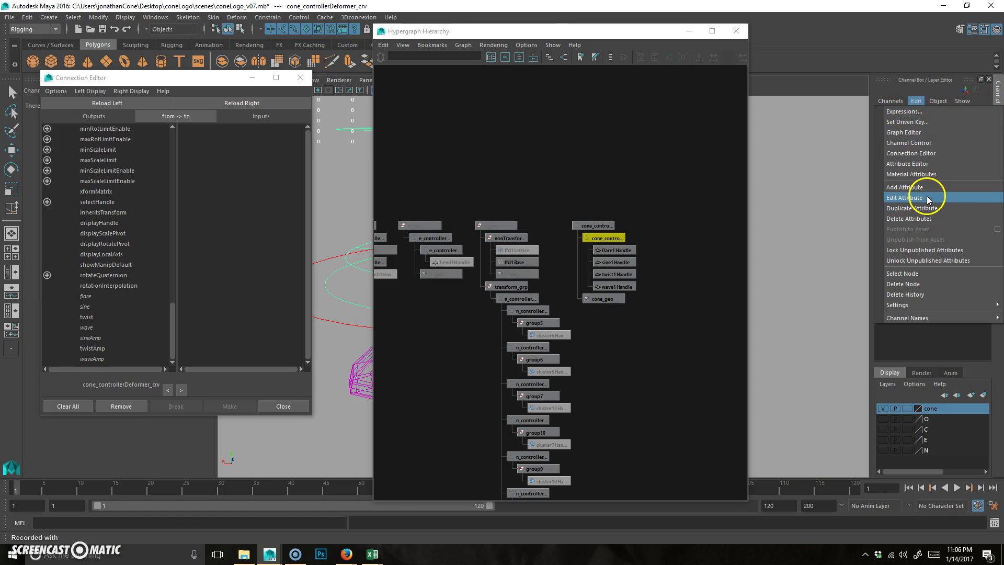
{"action": "left_click", "coordinate": [926, 250]}
{"action": "left_click", "coordinate": [406, 247]}
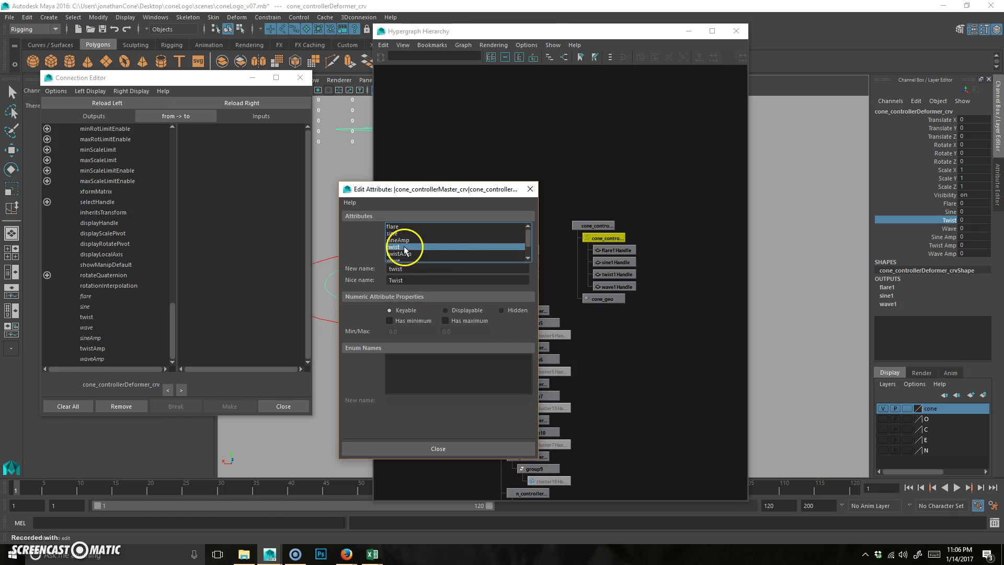
{"action": "left_click", "coordinate": [421, 271]}
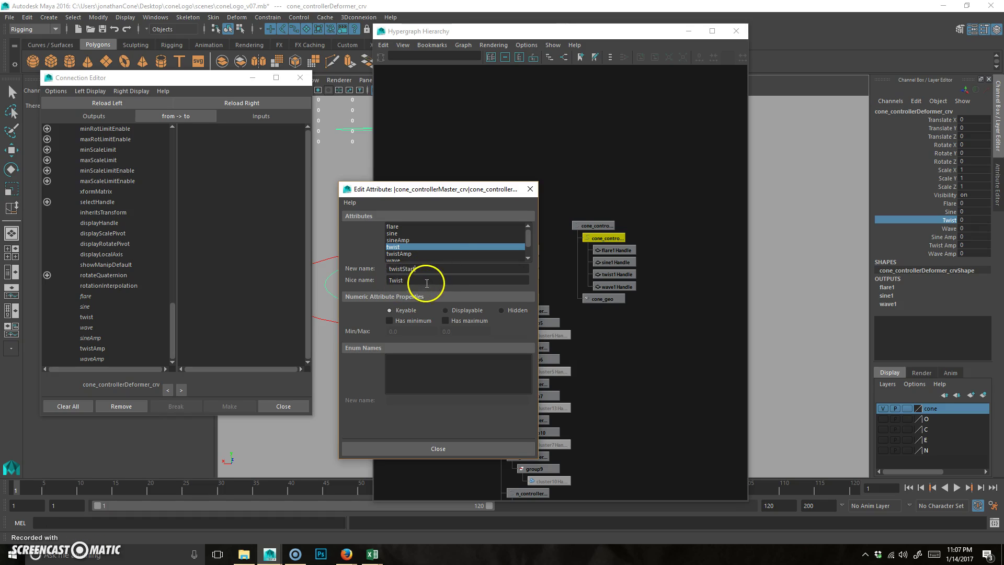
{"action": "left_click", "coordinate": [426, 282]}
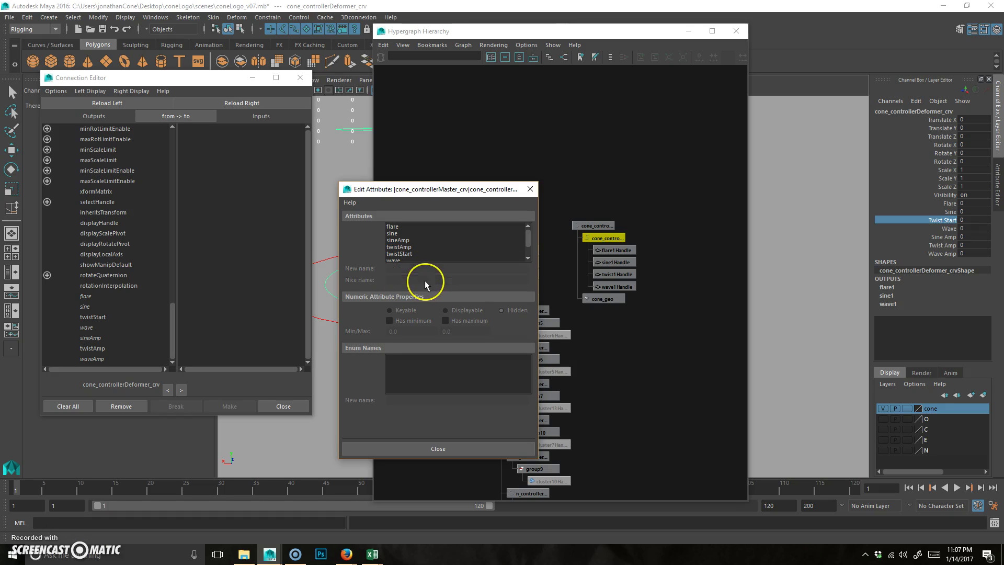
{"action": "left_click", "coordinate": [413, 254]}
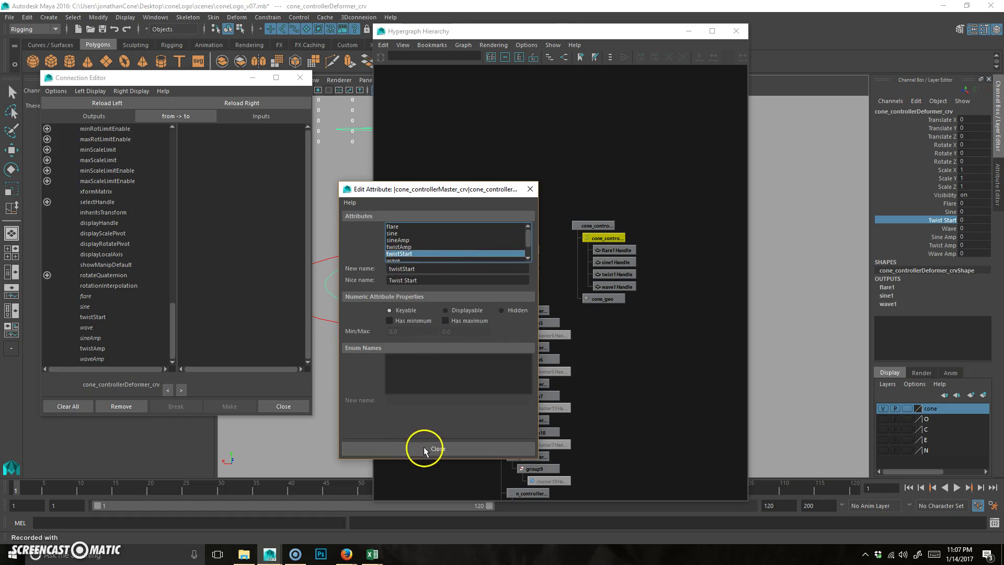
{"action": "left_click", "coordinate": [424, 449]}
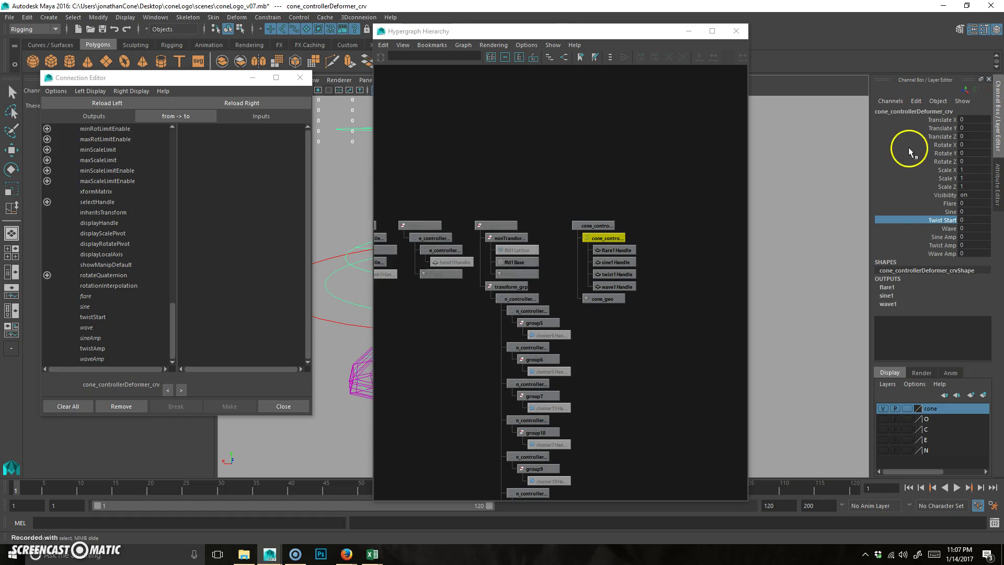
Rename the deformer controller's twistAmp attribute to twistEnd
{"action": "left_click", "coordinate": [946, 246]}
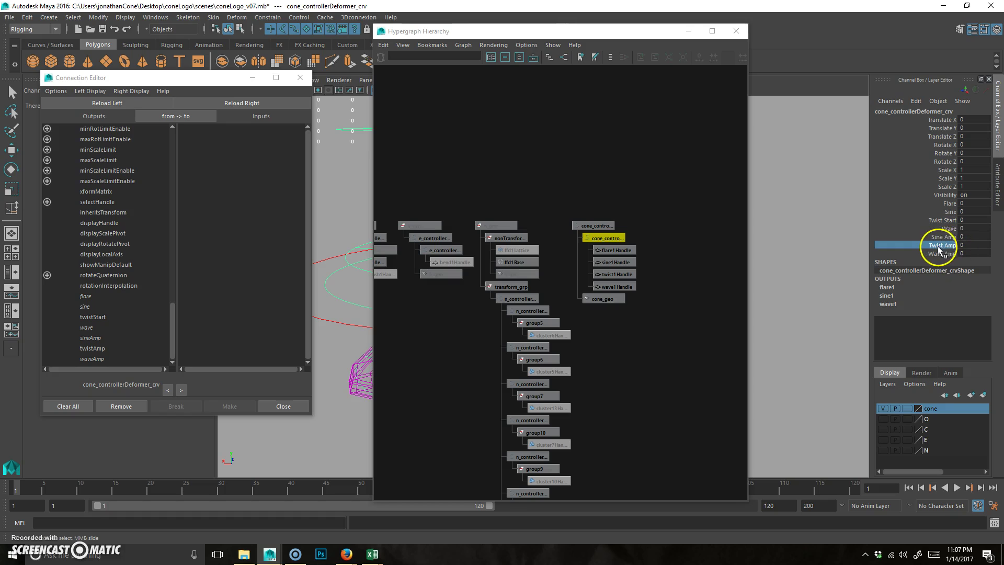
{"action": "left_click", "coordinate": [916, 101]}
{"action": "left_click", "coordinate": [921, 198]}
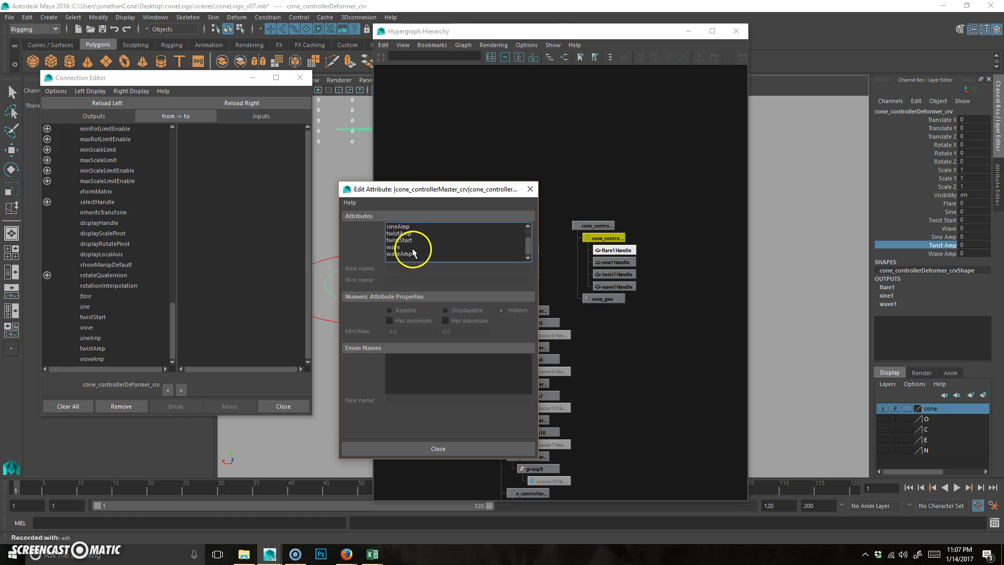
{"action": "left_click", "coordinate": [408, 248]}
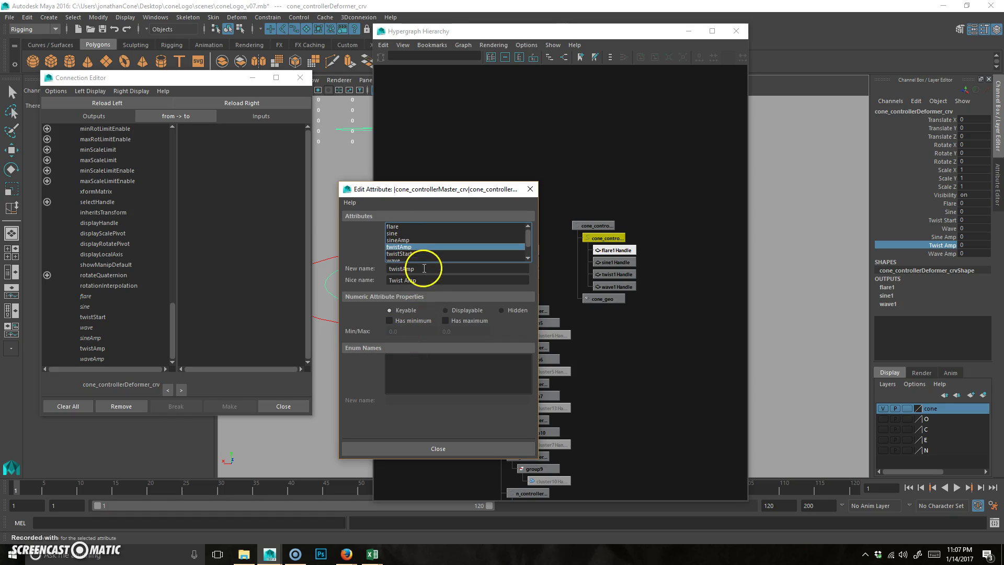
{"action": "left_click", "coordinate": [449, 269]}
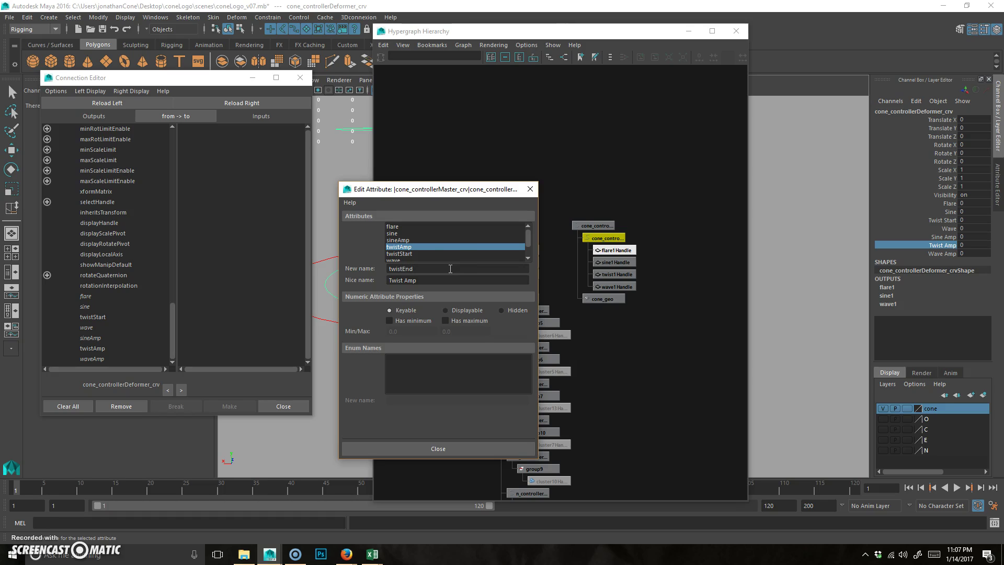
{"action": "key", "text": "Return"}
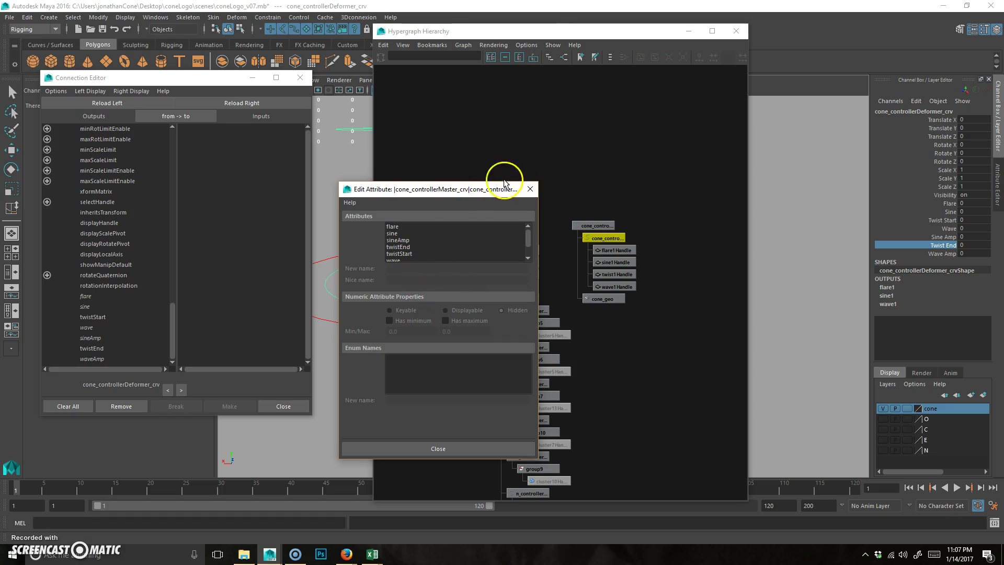
{"action": "left_click", "coordinate": [531, 189]}
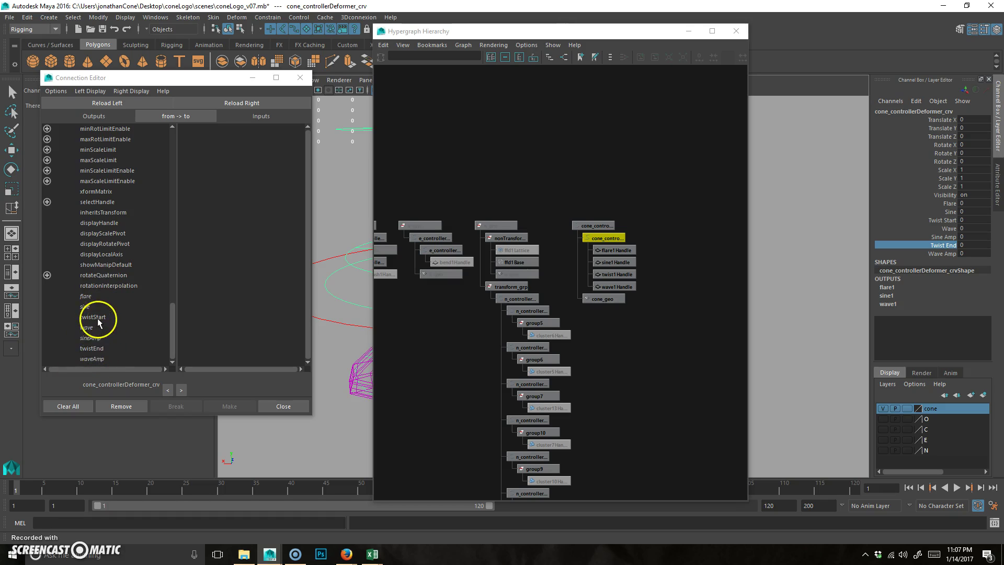
Load twist1Handle with its twist1 node as the input side and connect twistStart to startAngle and twistEnd to endAngle
{"action": "left_click", "coordinate": [628, 275]}
{"action": "key", "text": "w"}
{"action": "left_click", "coordinate": [896, 230]}
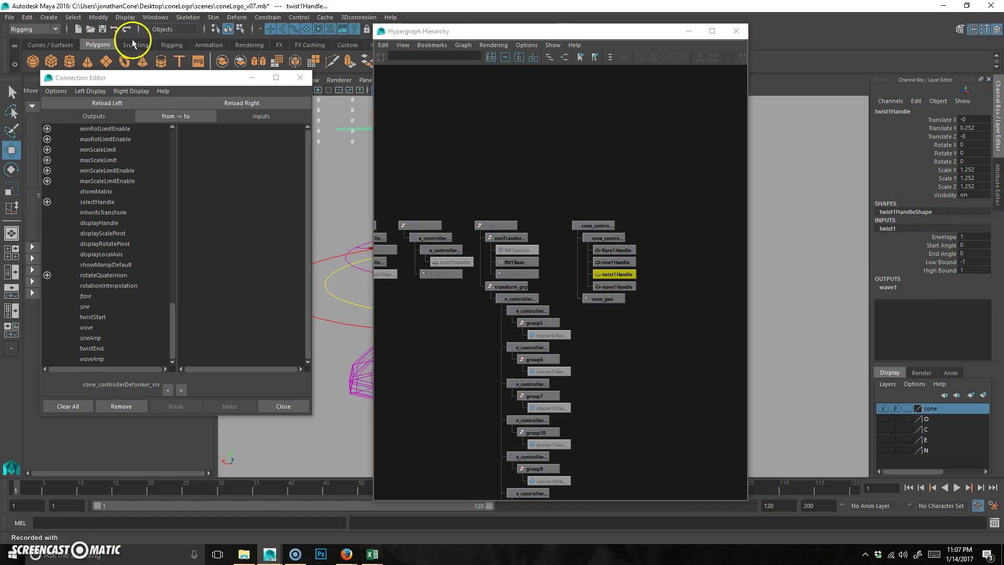
{"action": "left_click", "coordinate": [225, 104]}
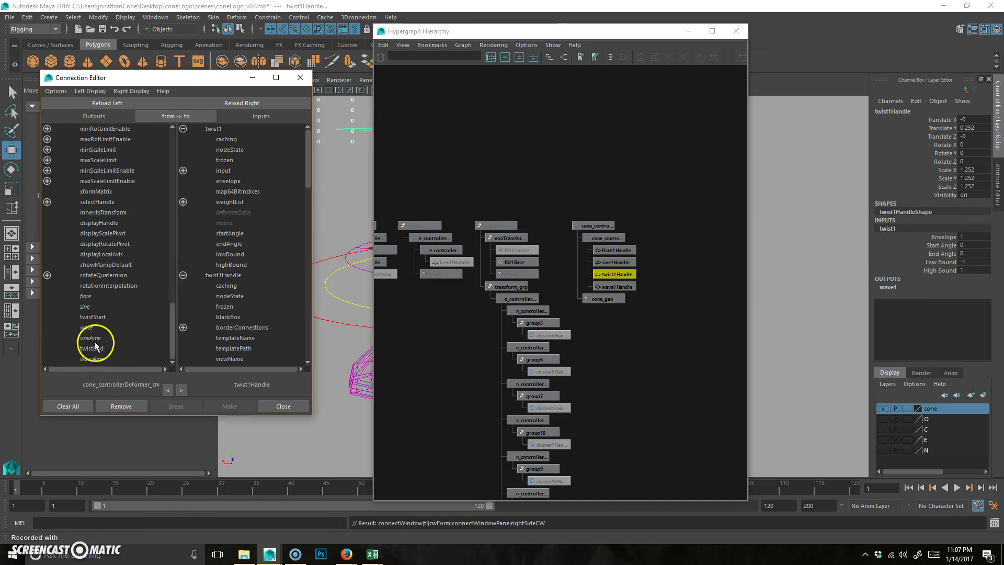
{"action": "left_click", "coordinate": [105, 317]}
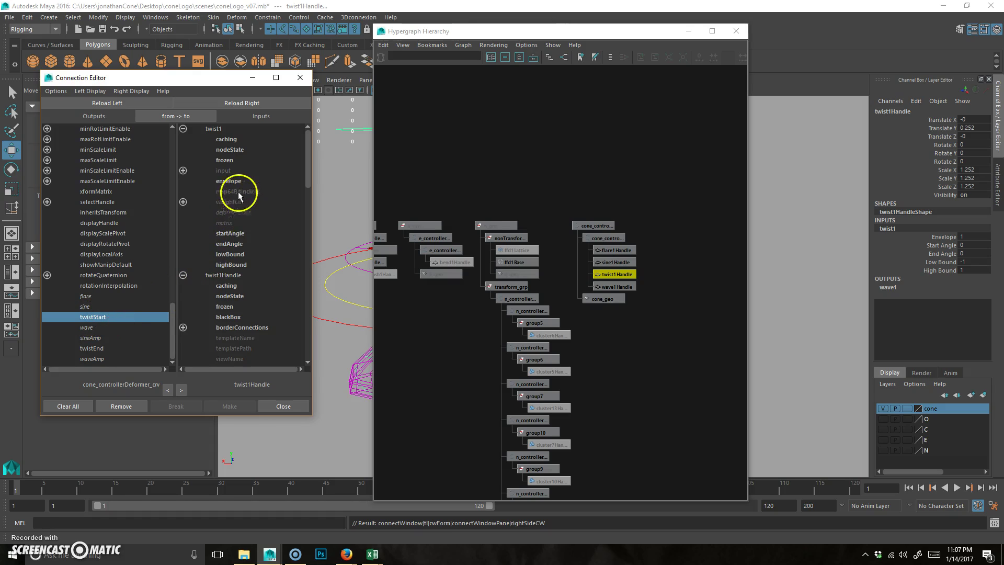
{"action": "left_click", "coordinate": [236, 233]}
{"action": "left_click", "coordinate": [100, 348]}
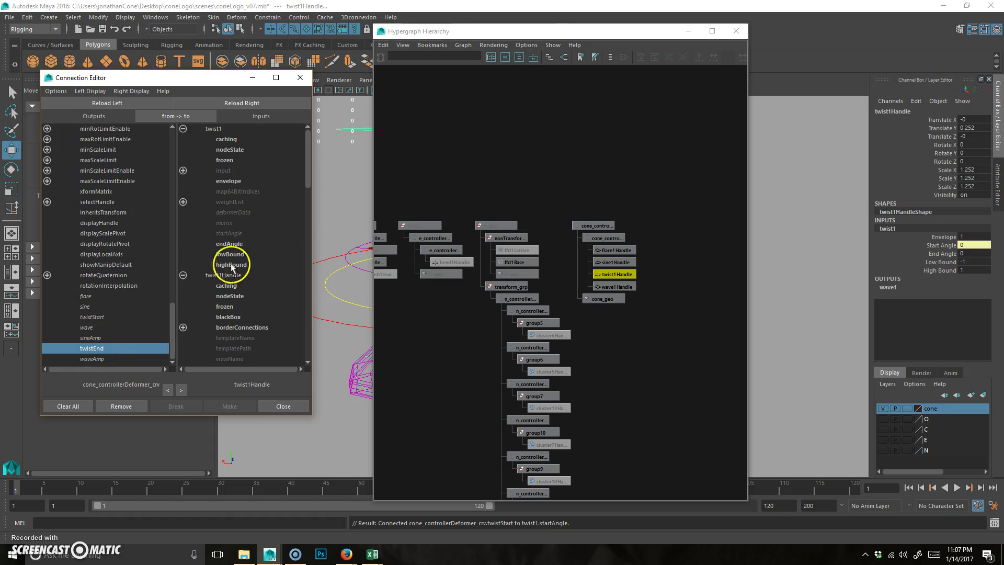
{"action": "left_click", "coordinate": [233, 244]}
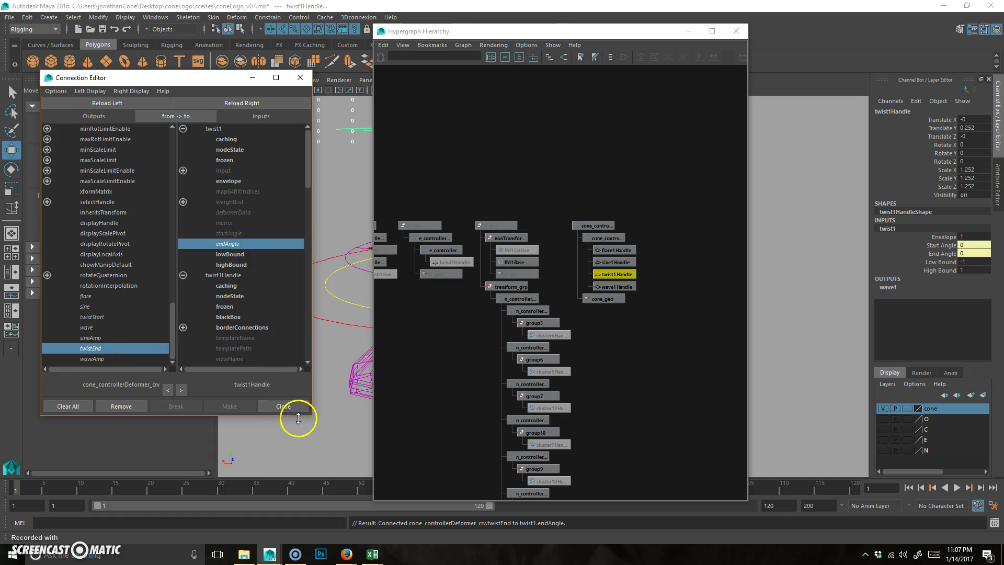
{"action": "left_click", "coordinate": [296, 407]}
Move the Hypergraph window clear of the viewport and select the cone's deformer controller curve
{"action": "left_click_drag", "start_coordinate": [616, 38], "coordinate": [1003, 48]}
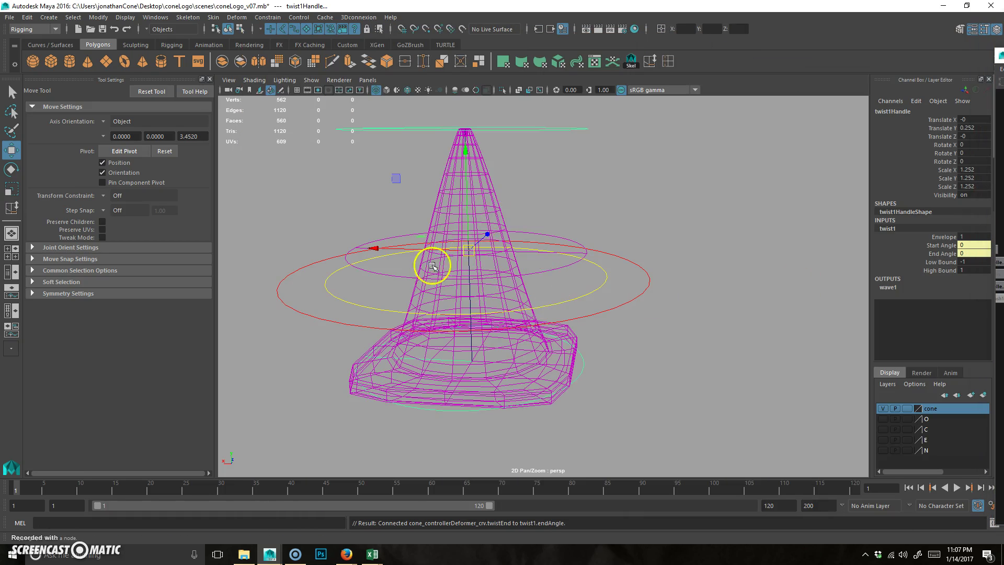
{"action": "scroll", "coordinate": [434, 266], "scroll_direction": "down", "scroll_amount": 5}
{"action": "left_click", "coordinate": [544, 299]}
Test the Flare attribute on the deformer controller and undo the change
{"action": "left_click", "coordinate": [949, 202]}
{"action": "mouse_move", "coordinate": [587, 312]}
{"action": "middle_mouse_down"}
{"action": "mouse_move", "coordinate": [558, 303]}
{"action": "mouse_move", "coordinate": [587, 300]}
{"action": "mouse_move", "coordinate": [579, 300]}
{"action": "middle_mouse_up"}
{"action": "key", "text": "ctrl+z"}
Test the sine deformation with Sine at about 5.2 and Sine Amp at 0.6, then return both to 0
{"action": "left_click", "coordinate": [951, 211]}
{"action": "middle_click_drag", "start_coordinate": [777, 262], "coordinate": [737, 271]}
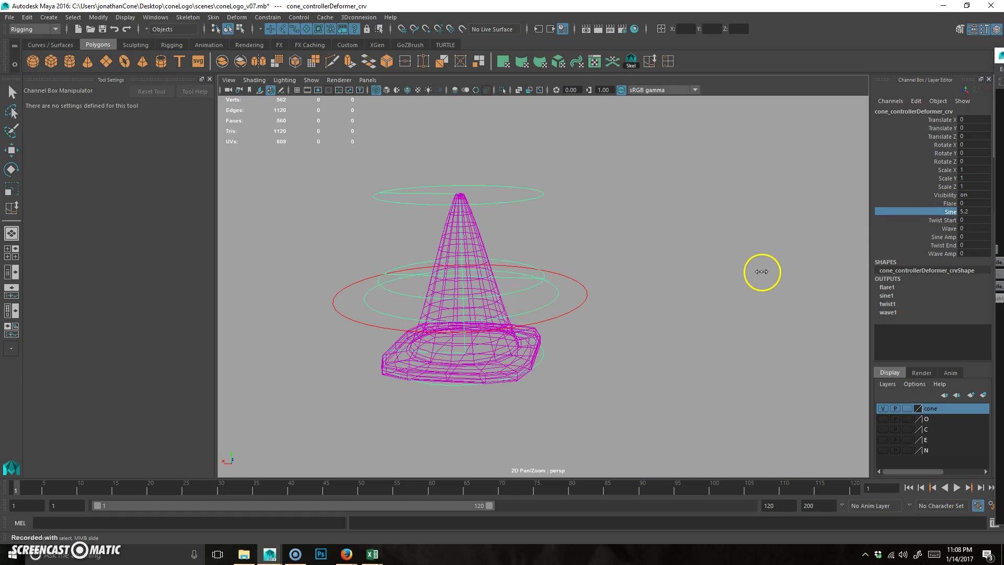
{"action": "left_click", "coordinate": [943, 238]}
{"action": "middle_click_drag", "start_coordinate": [687, 271], "coordinate": [666, 262]}
{"action": "left_click", "coordinate": [951, 212]}
{"action": "key", "text": "ctrl+z"}
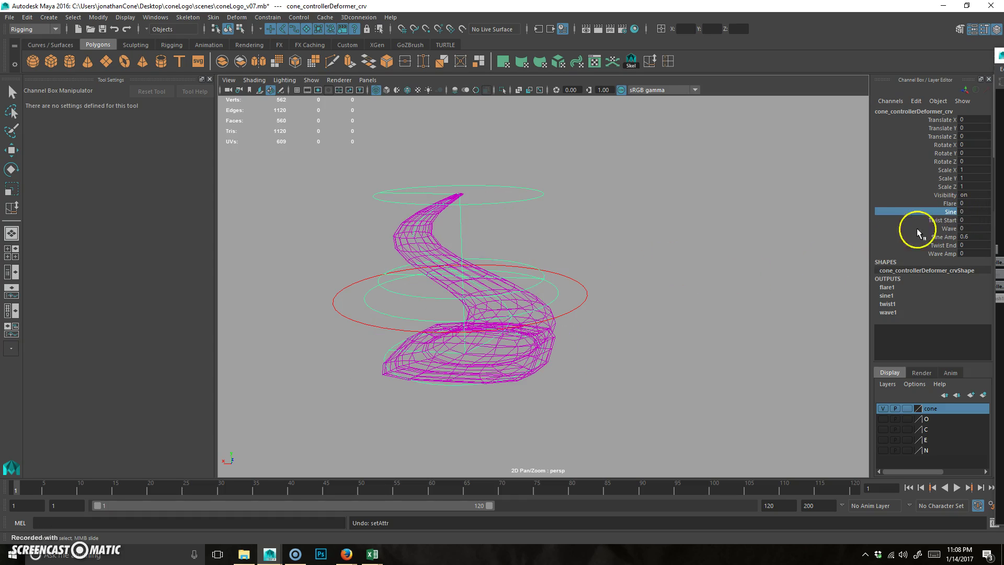
{"action": "double_click", "coordinate": [974, 237]}
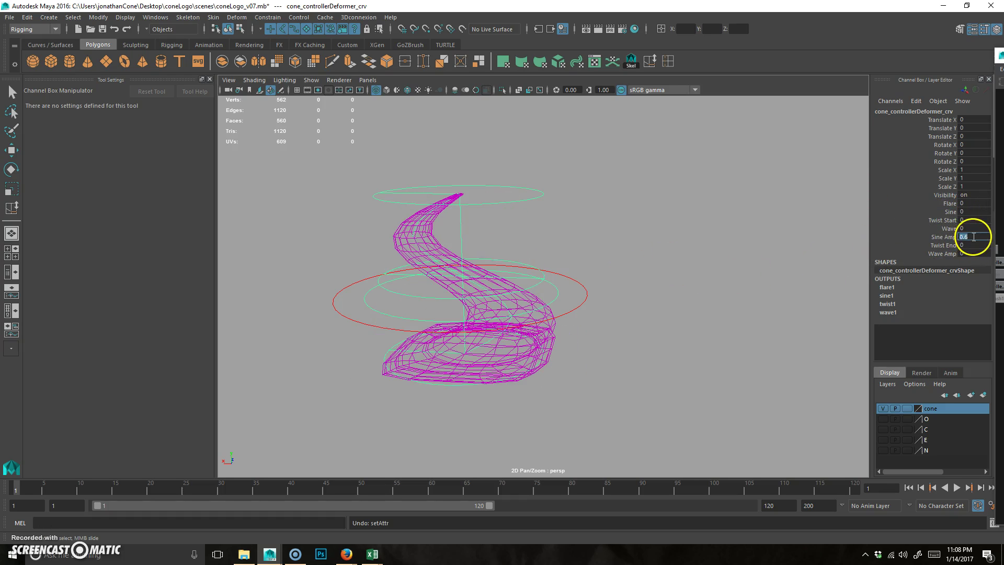
{"action": "type", "text": "0"}
{"action": "key", "text": "Return"}
Test the wave deformation with Wave Amp at 0.5 and Wave at about 2.8, then return both to 0
{"action": "left_click", "coordinate": [941, 253]}
{"action": "middle_click_drag", "start_coordinate": [582, 291], "coordinate": [591, 290]}
{"action": "left_click", "coordinate": [948, 229]}
{"action": "middle_click_drag", "start_coordinate": [675, 265], "coordinate": [690, 264]}
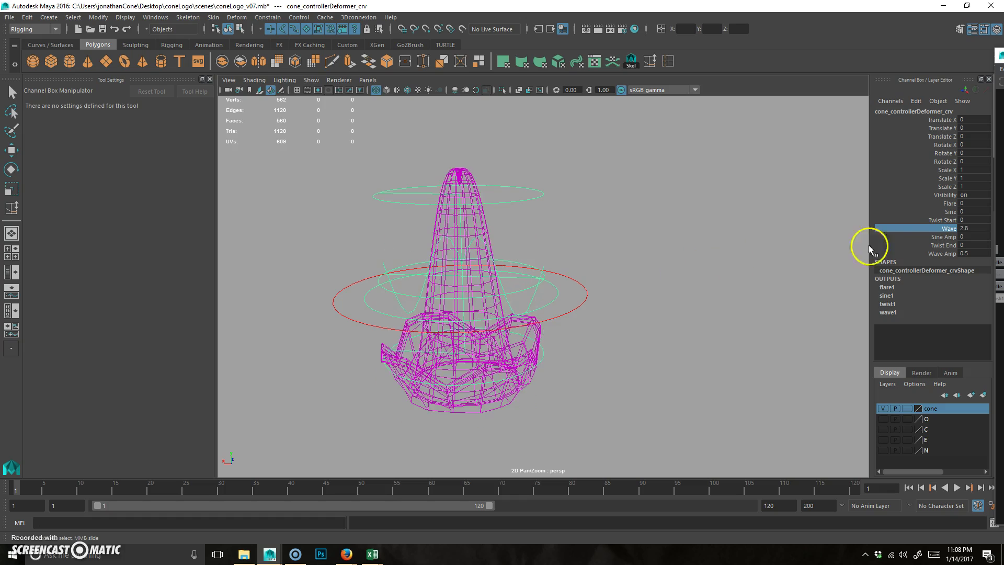
{"action": "key", "text": "ctrl+z"}
{"action": "double_click", "coordinate": [973, 254]}
{"action": "type", "text": "0"}
Test Twist Start at about 88 and Twist End at about -118, undoing each change
{"action": "left_click", "coordinate": [943, 220]}
{"action": "middle_click_drag", "start_coordinate": [555, 262], "coordinate": [287, 258]}
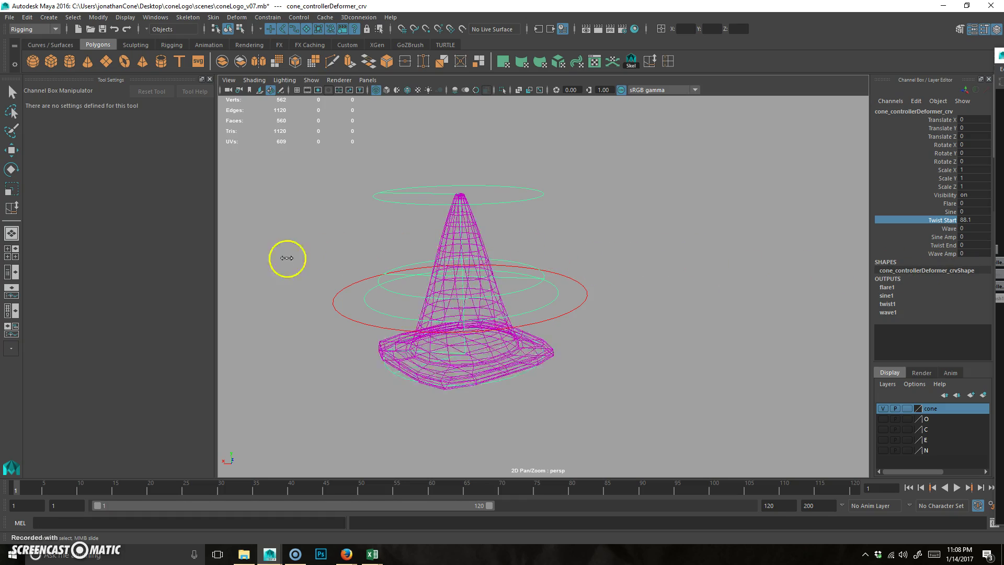
{"action": "key", "text": "ctrl+z"}
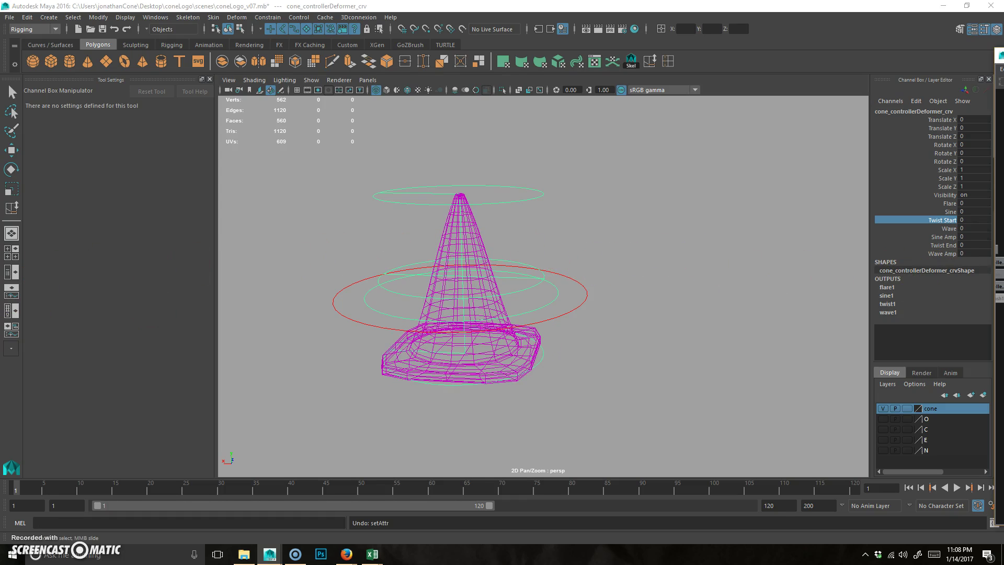
{"action": "left_click", "coordinate": [947, 245]}
{"action": "middle_click_drag", "start_coordinate": [623, 294], "coordinate": [513, 256]}
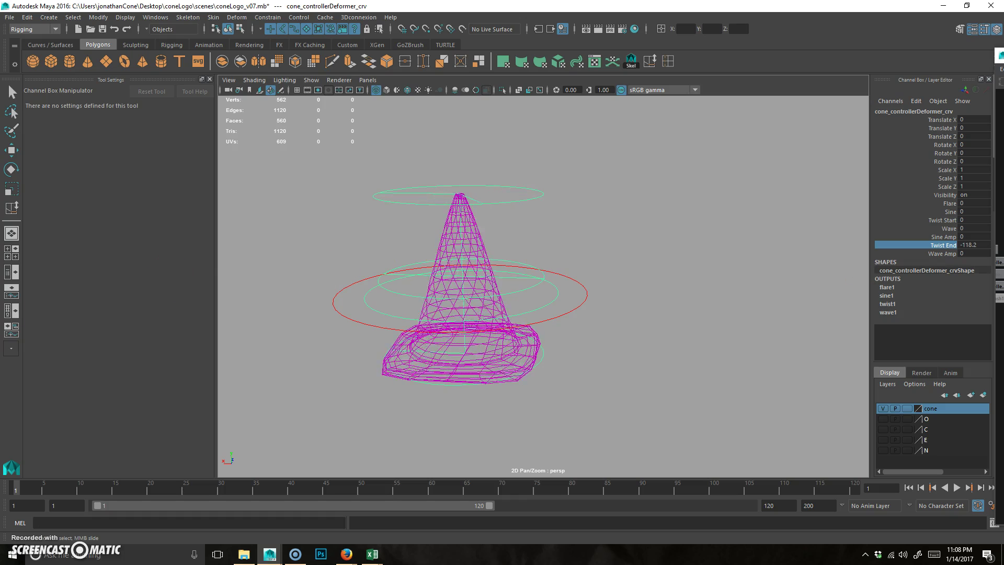
{"action": "key", "text": "ctrl+z"}
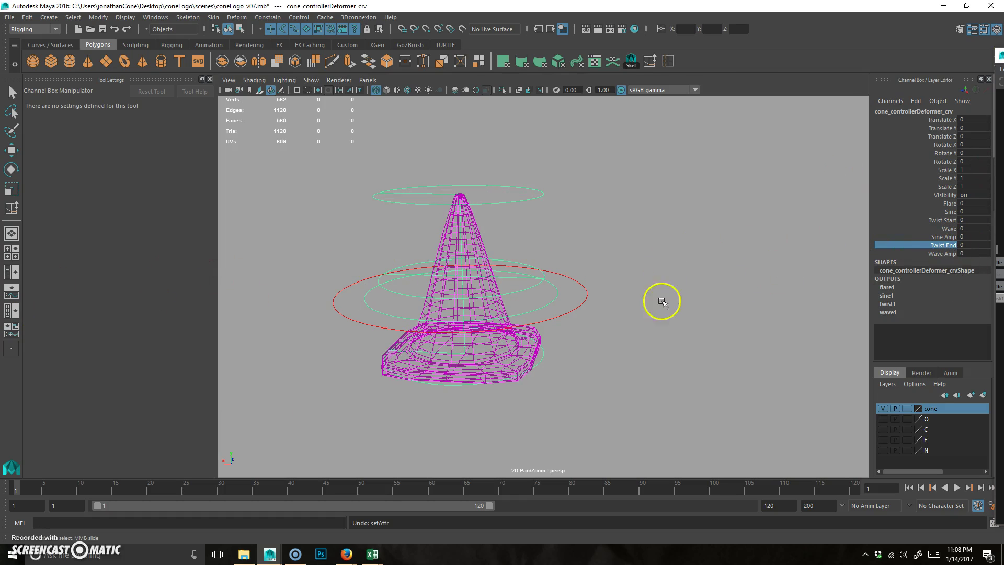
Test moving the whole cone with the master controller and undo the move
{"action": "left_click", "coordinate": [587, 297]}
{"action": "key", "text": "w"}
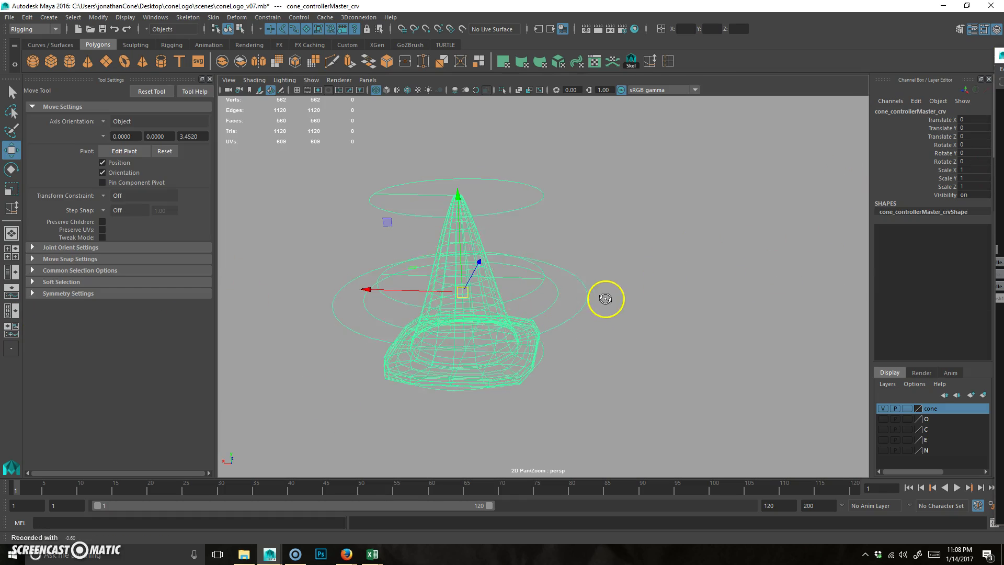
{"action": "left_click_drag", "start_coordinate": [464, 297], "coordinate": [492, 335]}
{"action": "key", "text": "ctrl+z"}
Examine the wave deformer handle, the cone's deformer controller and how the handles are parented in the Hypergraph hierarchy
{"action": "right_click_drag", "start_coordinate": [411, 356], "coordinate": [545, 307], "text": "alt"}
{"action": "left_click", "coordinate": [546, 307]}
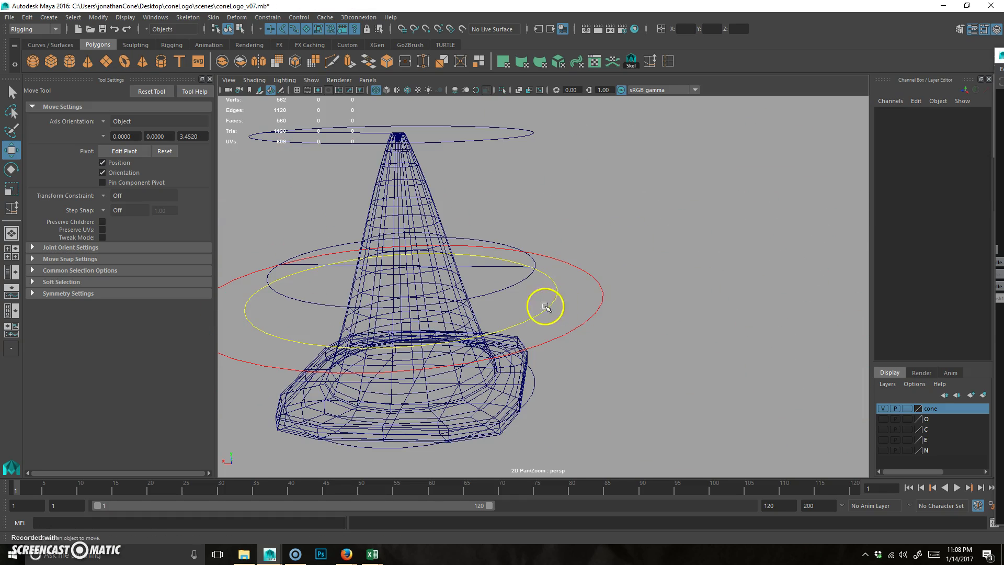
{"action": "left_click", "coordinate": [495, 283]}
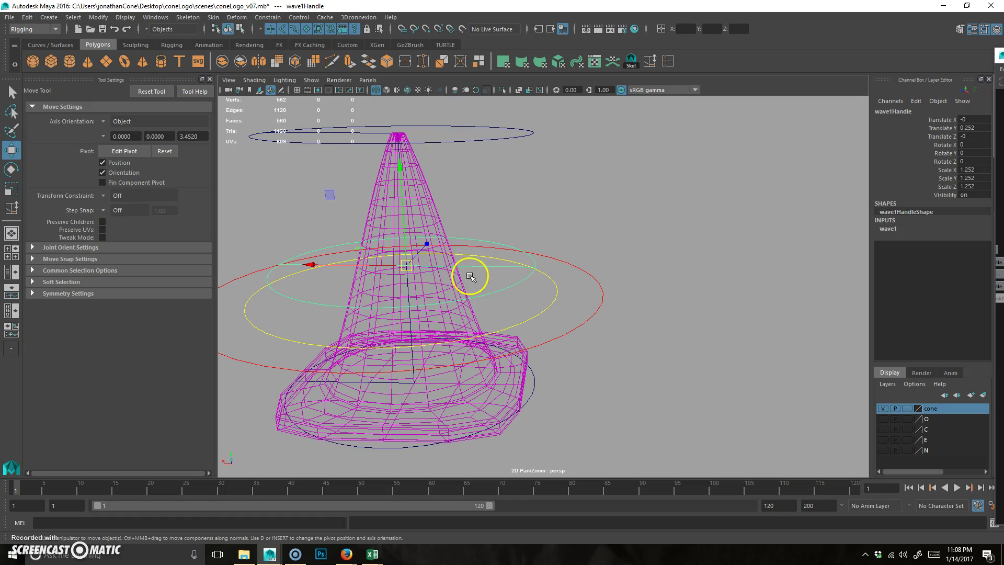
{"action": "left_click", "coordinate": [544, 302]}
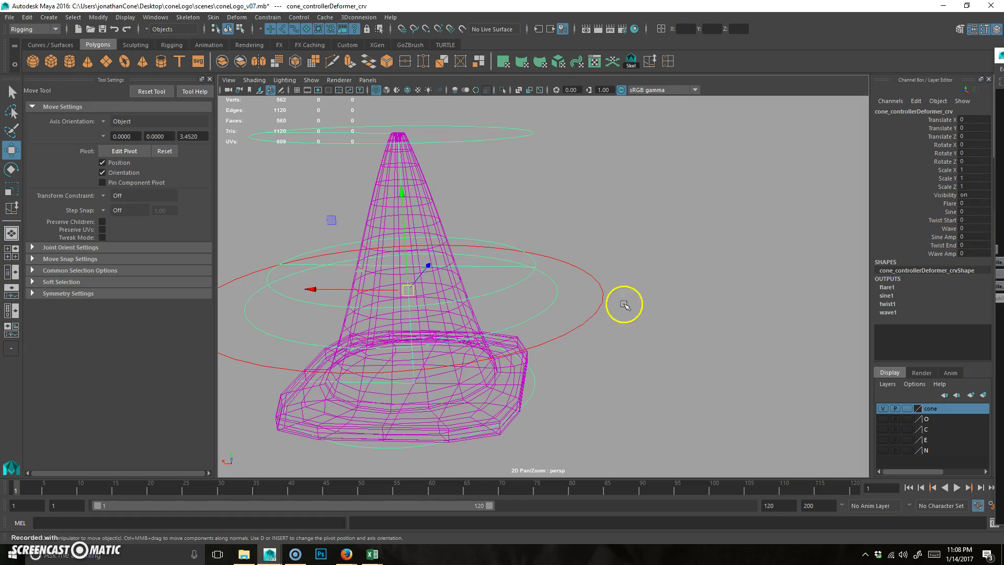
{"action": "right_click_drag", "start_coordinate": [623, 300], "coordinate": [477, 339], "text": "alt"}
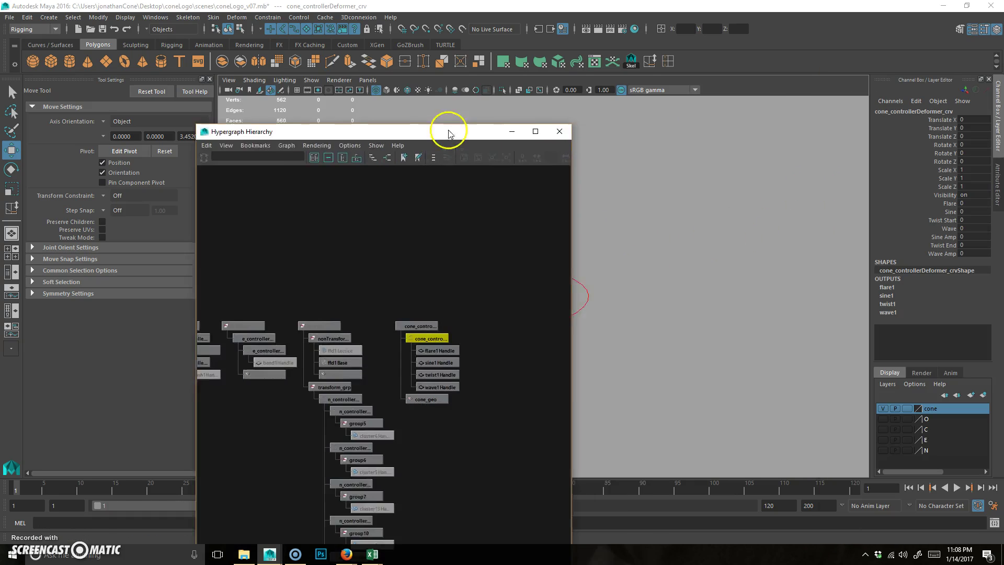
{"action": "left_click_drag", "start_coordinate": [448, 131], "coordinate": [695, 45]}
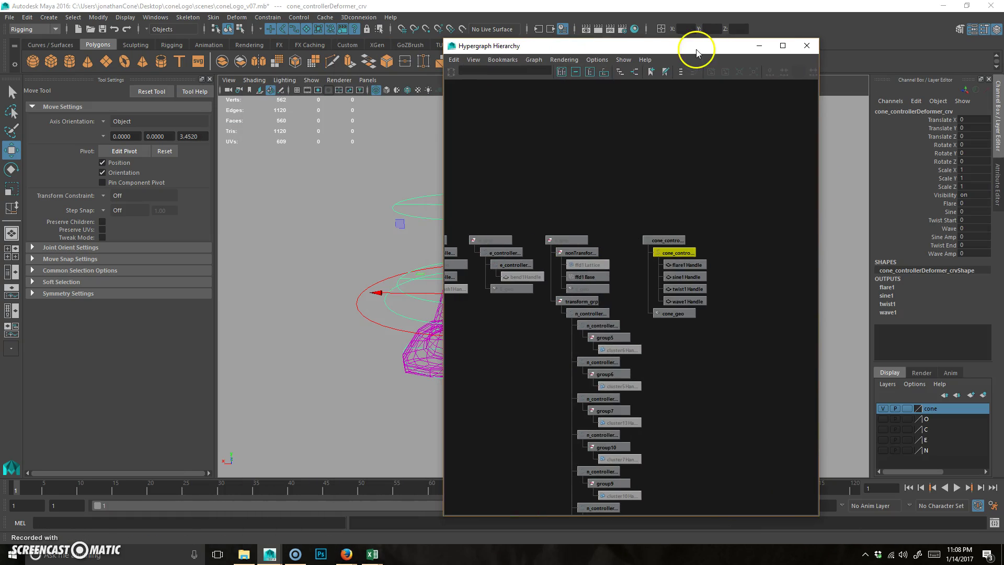
{"action": "middle_click_drag", "start_coordinate": [545, 315], "coordinate": [486, 330], "text": "alt"}
{"action": "scroll", "coordinate": [606, 321], "scroll_direction": "up", "scroll_amount": 2}
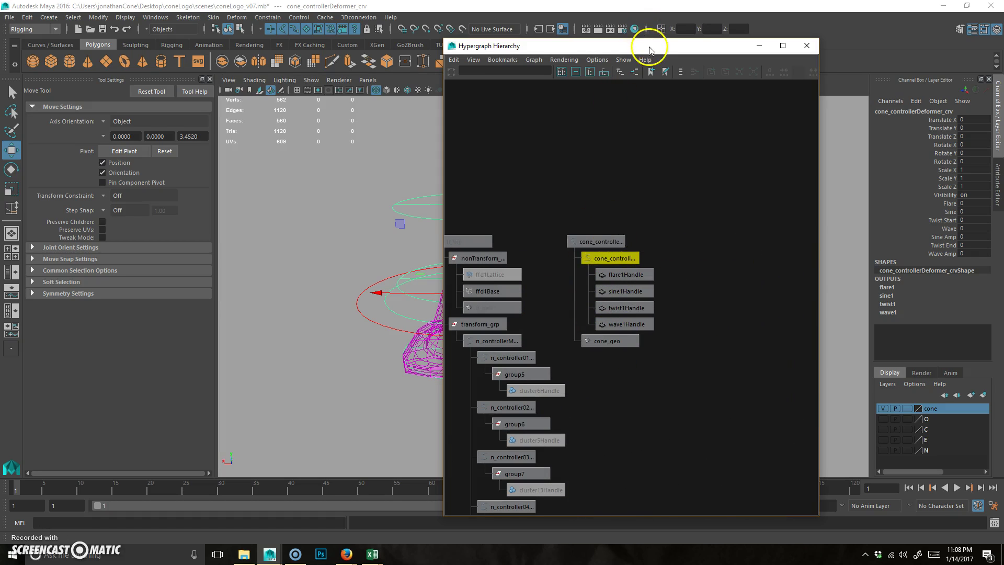
{"action": "left_click", "coordinate": [807, 45]}
Hide the flare, sine, twist and wave deformer handles parented under the cone's deformer controller
{"action": "left_click_drag", "start_coordinate": [476, 311], "coordinate": [549, 284], "text": "alt"}
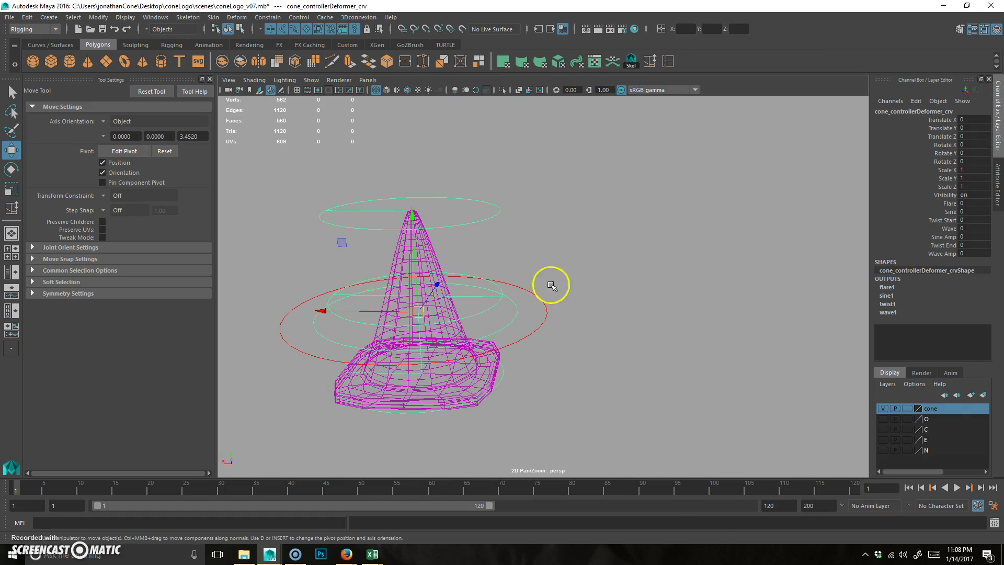
{"action": "left_click", "coordinate": [607, 251]}
{"action": "left_click_drag", "start_coordinate": [466, 316], "coordinate": [448, 330], "text": "alt"}
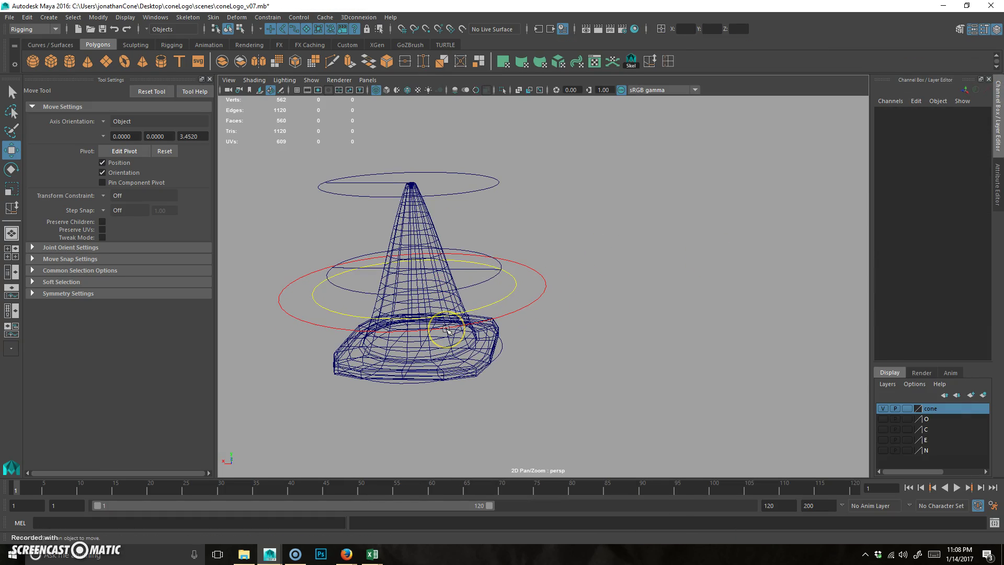
{"action": "left_click_drag", "start_coordinate": [366, 564], "coordinate": [428, 48]}
{"action": "left_click_drag", "start_coordinate": [407, 205], "coordinate": [382, 355]}
{"action": "key", "text": "ctrl+h"}
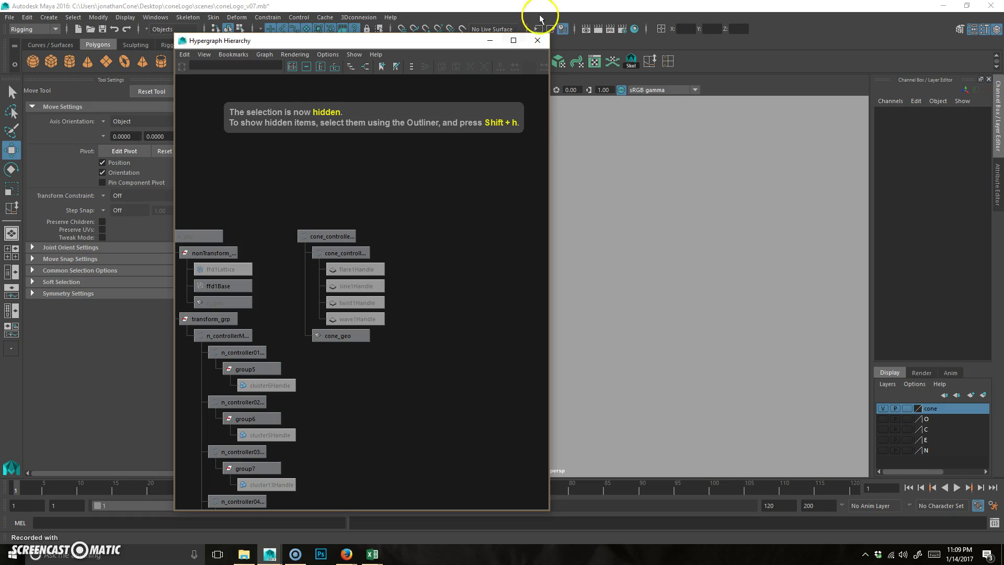
{"action": "left_click", "coordinate": [538, 40]}
Display the cone in the viewport as shaded with texture maps
{"action": "scroll", "coordinate": [544, 288], "scroll_direction": "down", "scroll_amount": 3}
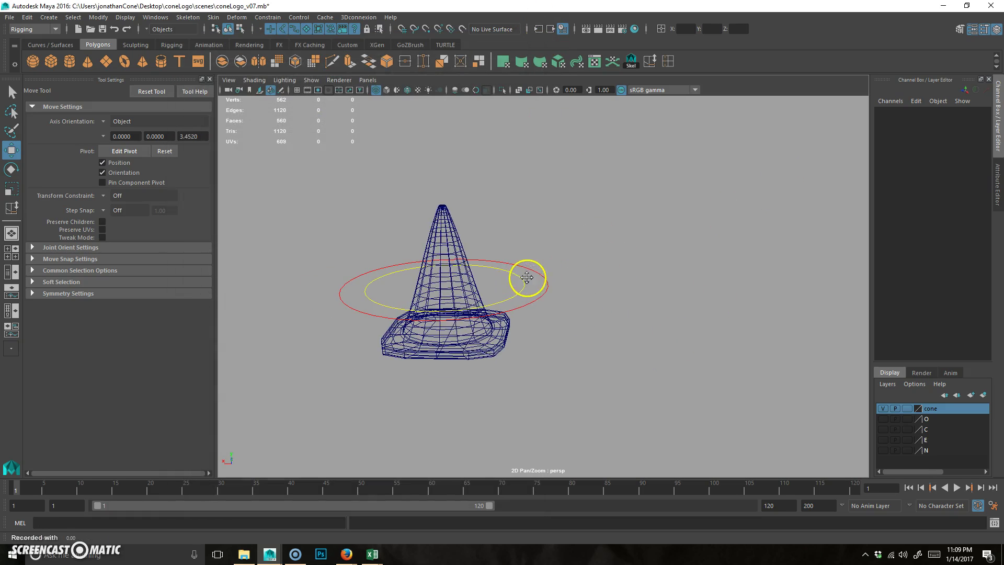
{"action": "key", "text": "5"}
{"action": "mouse_move", "coordinate": [511, 320]}
{"action": "left_mouse_down", "text": "alt"}
{"action": "mouse_move", "coordinate": [529, 332]}
{"action": "mouse_move", "coordinate": [400, 349]}
{"action": "mouse_move", "coordinate": [509, 337]}
{"action": "left_mouse_up", "text": "alt"}
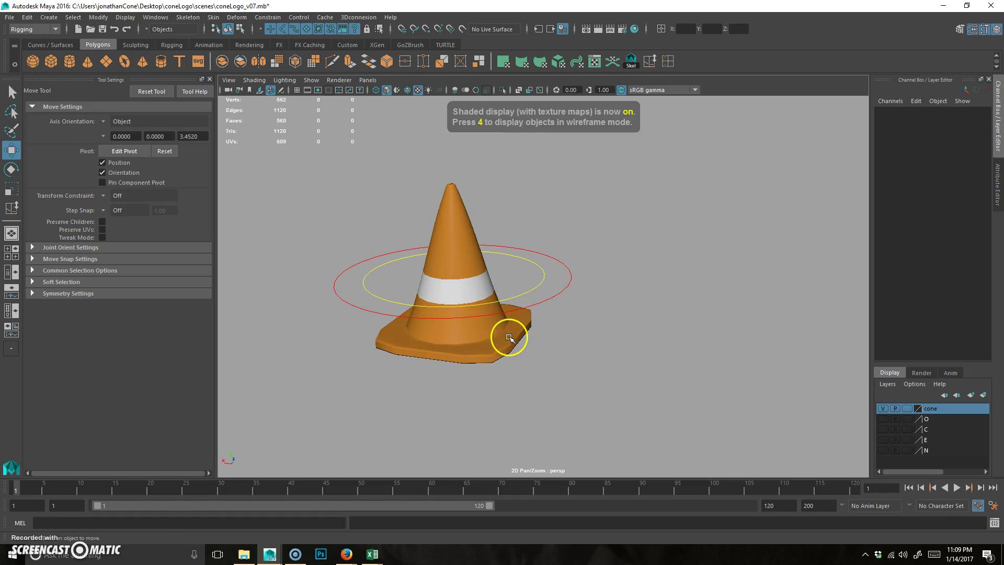
Enable drawing overrides in the object display attributes of the cone mesh's shape node
{"action": "left_click", "coordinate": [456, 215]}
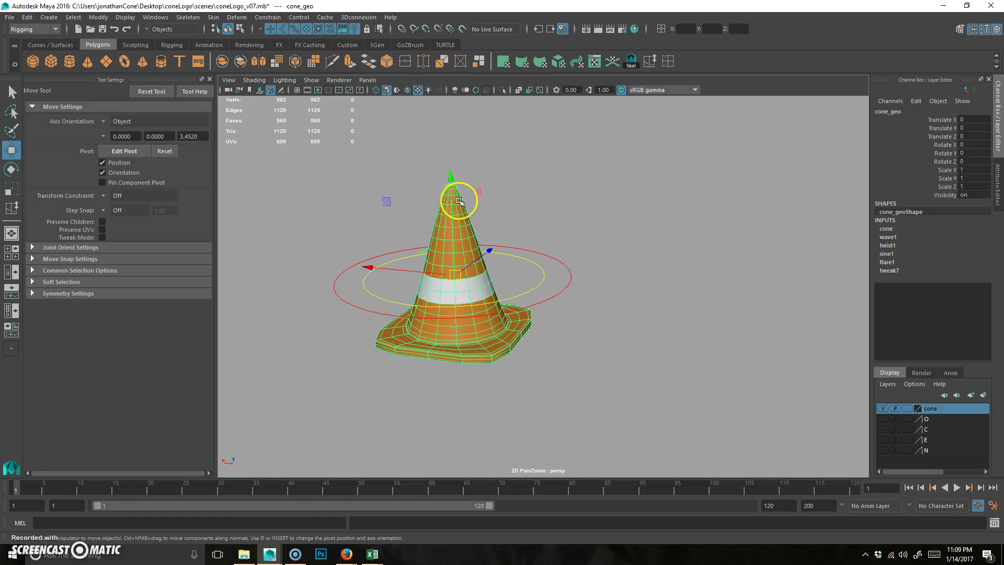
{"action": "left_click", "coordinate": [998, 183]}
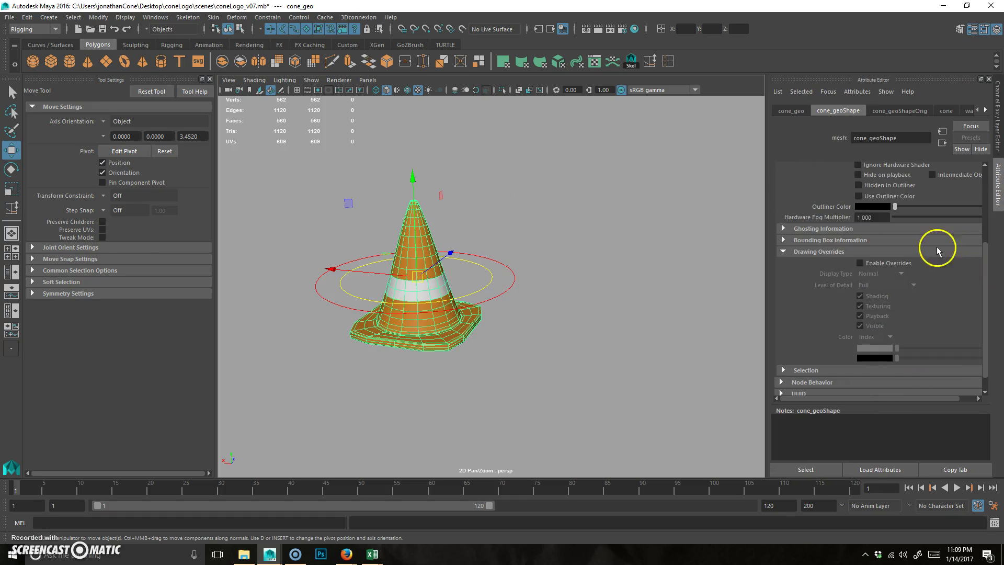
{"action": "scroll", "coordinate": [843, 224], "scroll_direction": "up", "scroll_amount": 5}
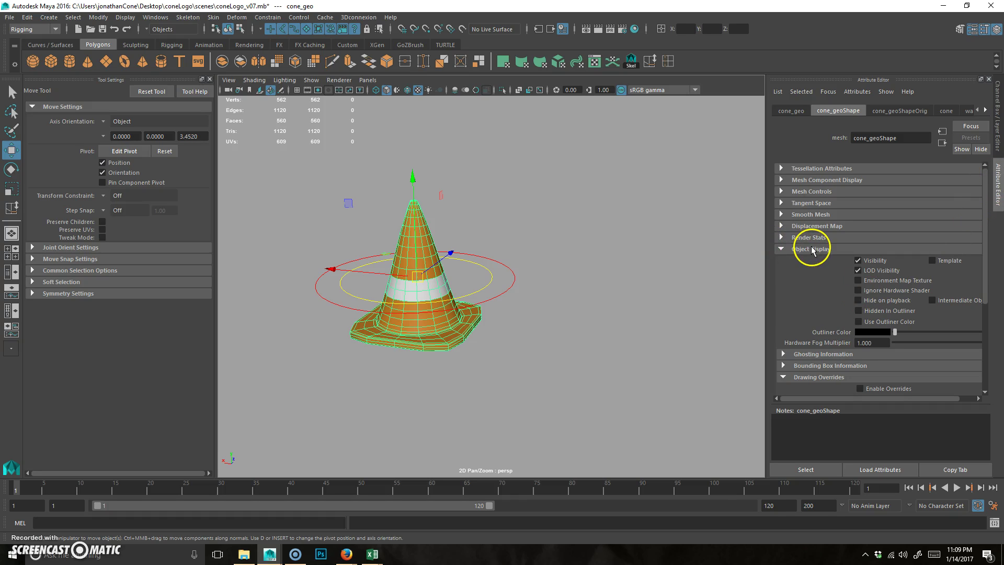
{"action": "scroll", "coordinate": [852, 347], "scroll_direction": "down", "scroll_amount": 3}
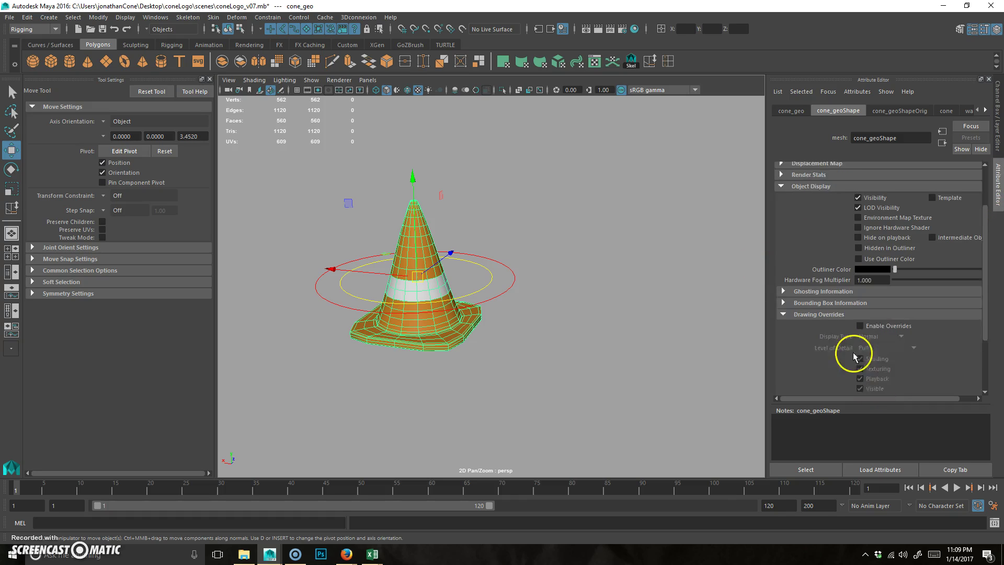
{"action": "left_click", "coordinate": [889, 291]}
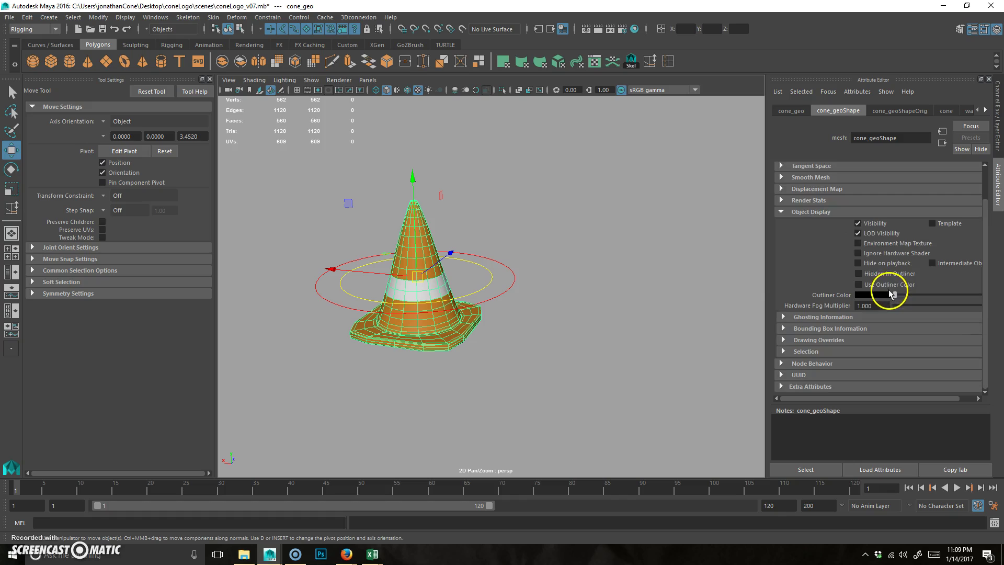
{"action": "left_click", "coordinate": [800, 211]}
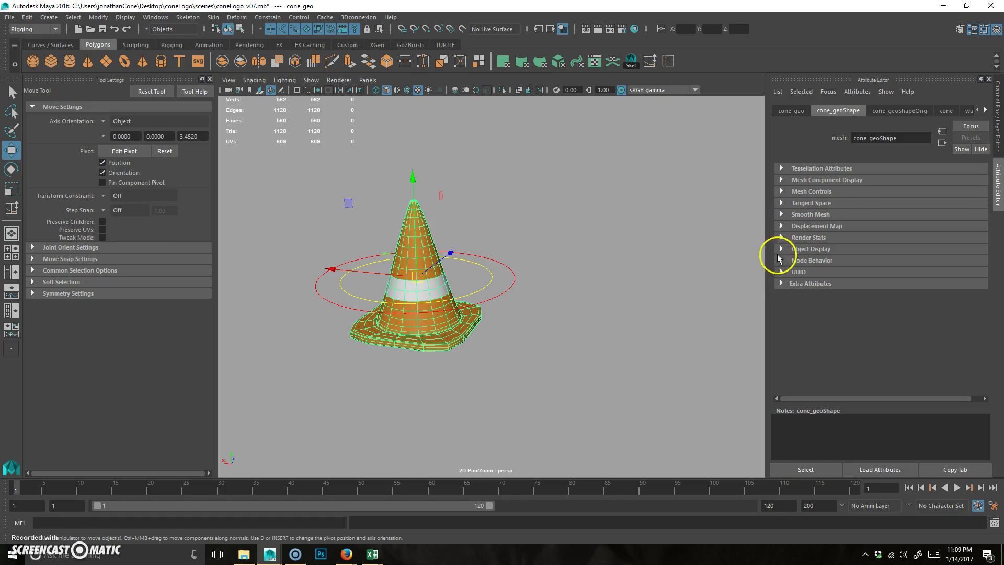
{"action": "left_click", "coordinate": [806, 249]}
{"action": "scroll", "coordinate": [812, 361], "scroll_direction": "down", "scroll_amount": 2}
{"action": "left_click", "coordinate": [811, 341]}
{"action": "scroll", "coordinate": [863, 298], "scroll_direction": "down", "scroll_amount": 2}
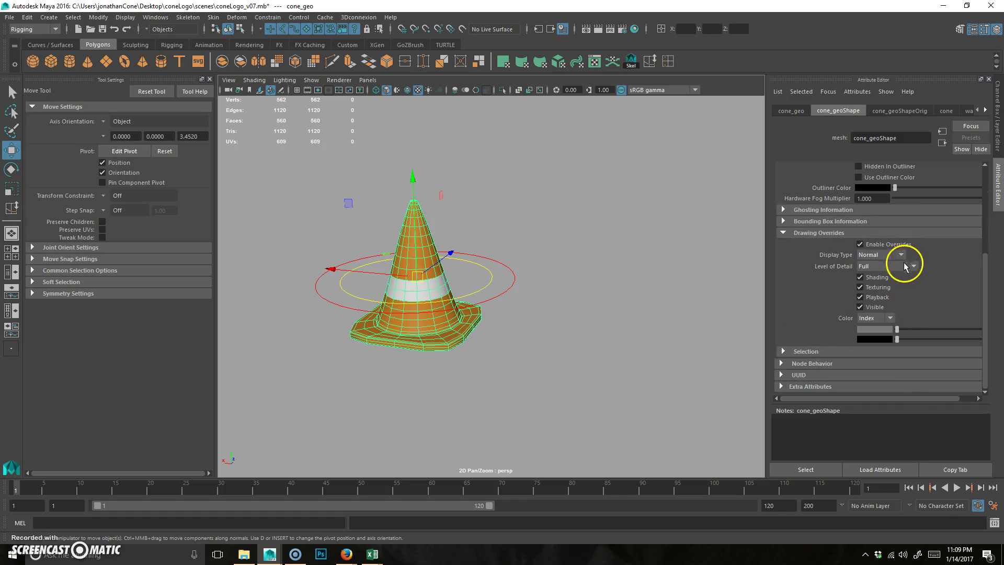
Check in the viewport that the cone's deformer and master controllers can each be selected
{"action": "left_click", "coordinate": [590, 250]}
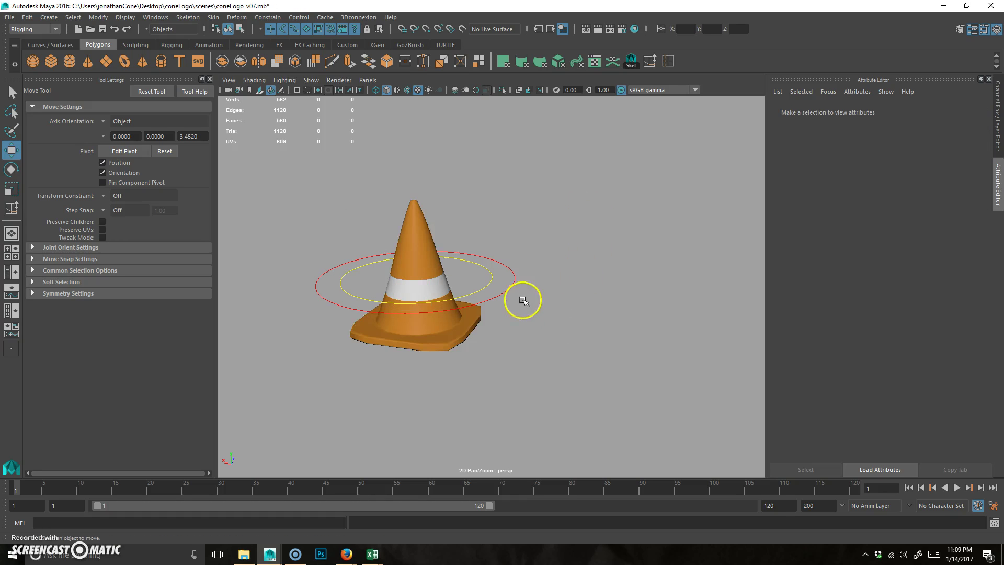
{"action": "scroll", "coordinate": [520, 298], "scroll_direction": "up", "scroll_amount": 3}
{"action": "left_click", "coordinate": [464, 263]}
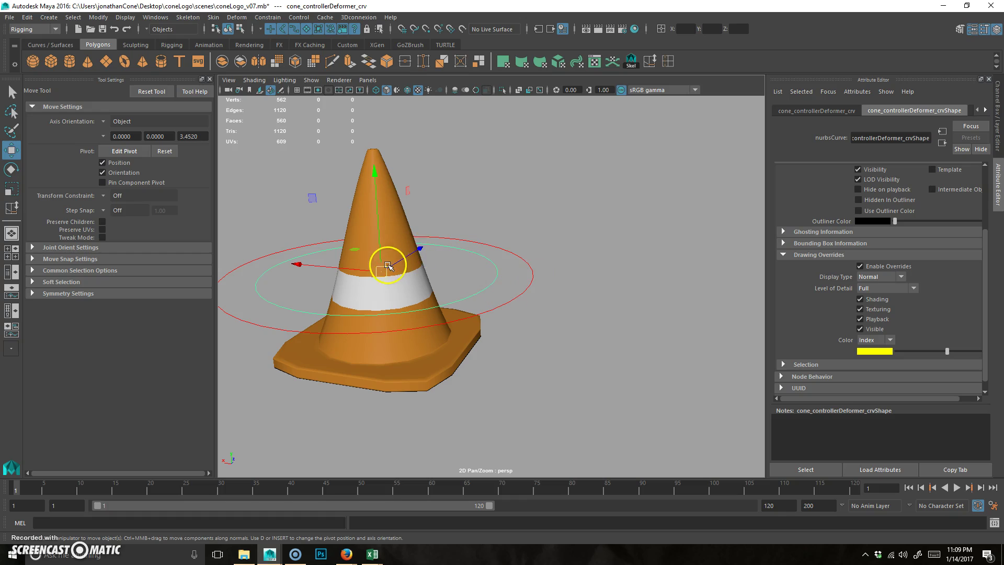
{"action": "left_click", "coordinate": [529, 283]}
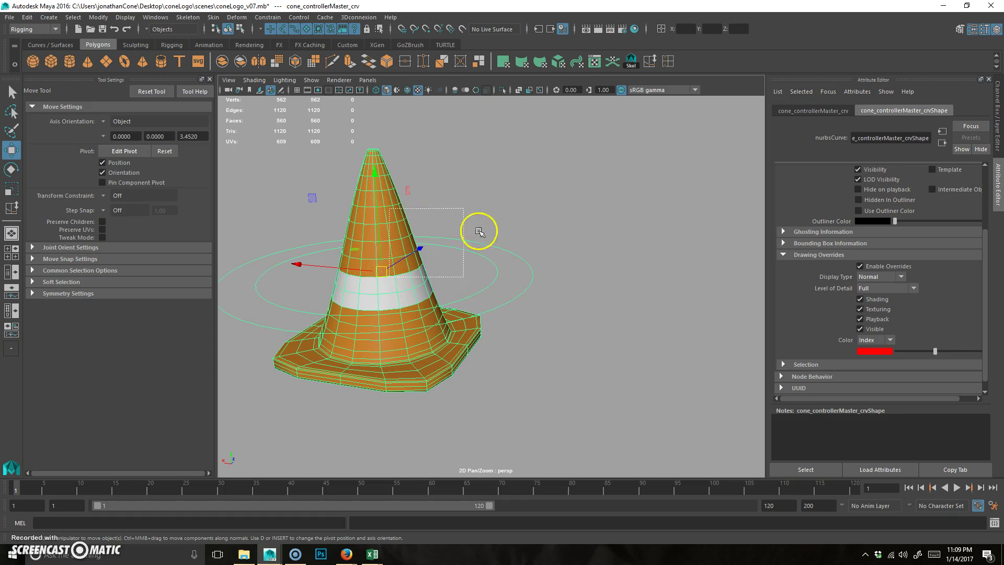
{"action": "left_click", "coordinate": [498, 299]}
{"action": "left_click", "coordinate": [490, 272]}
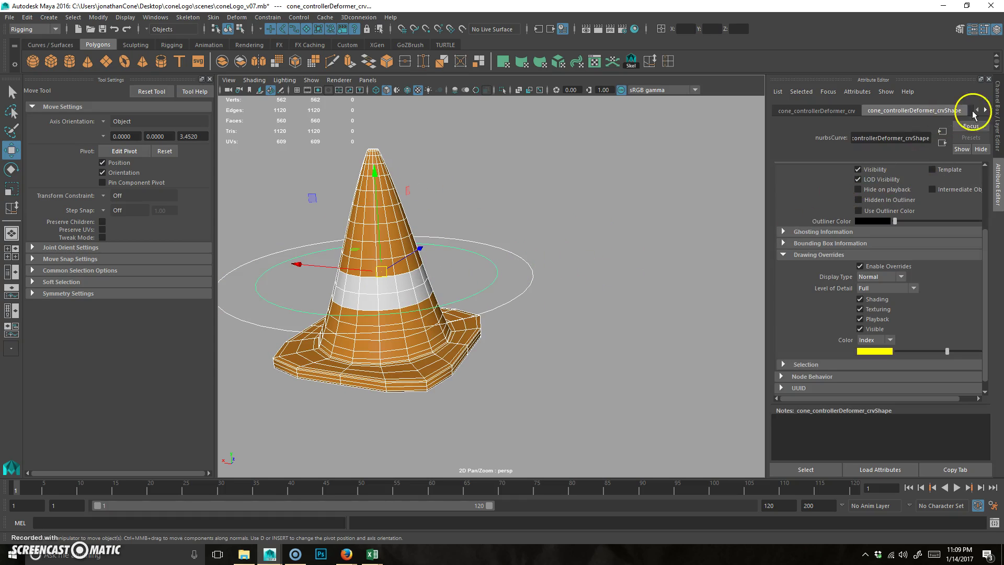
{"action": "left_click", "coordinate": [998, 116]}
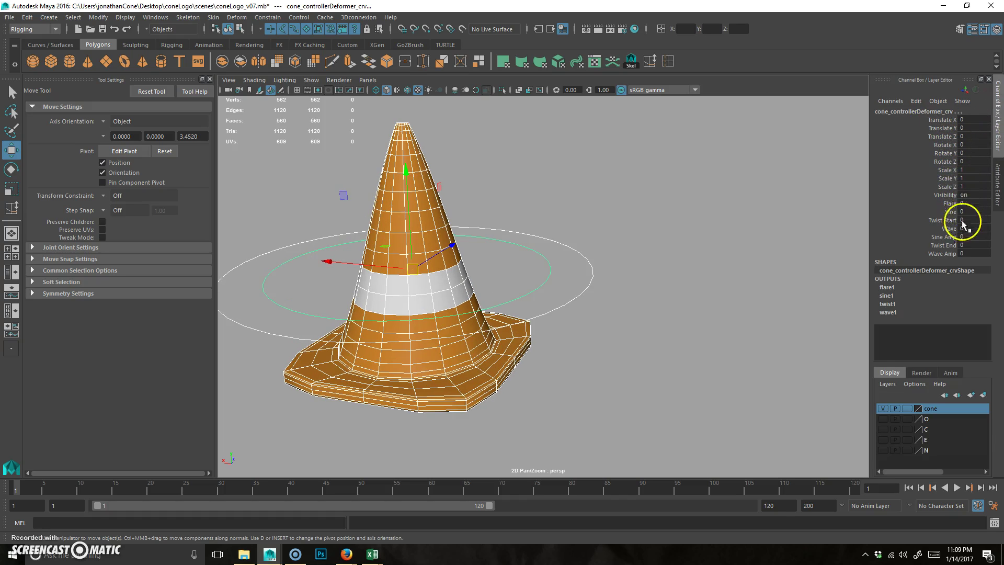
{"action": "left_click_drag", "start_coordinate": [937, 120], "coordinate": [942, 161]}
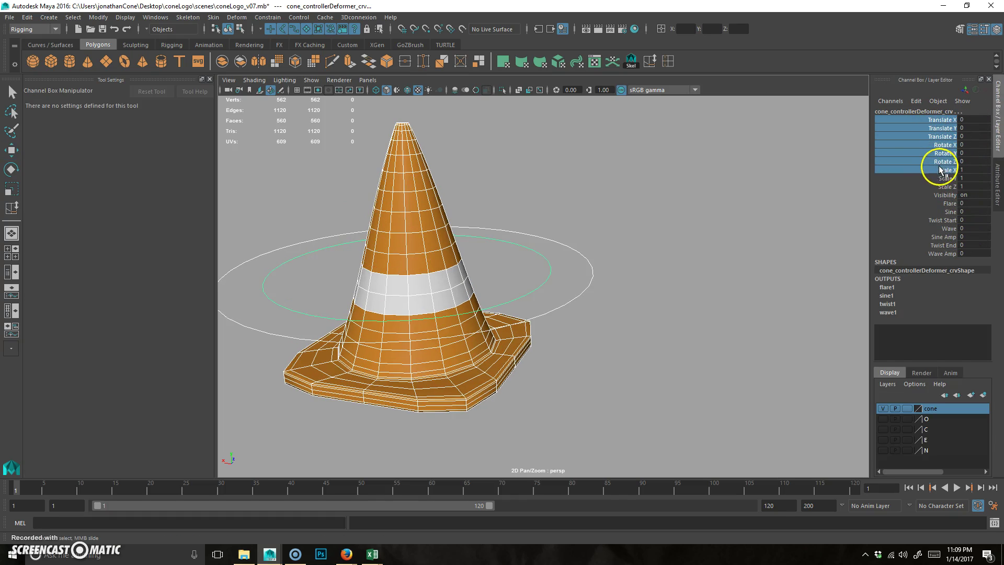
{"action": "right_click", "coordinate": [941, 160]}
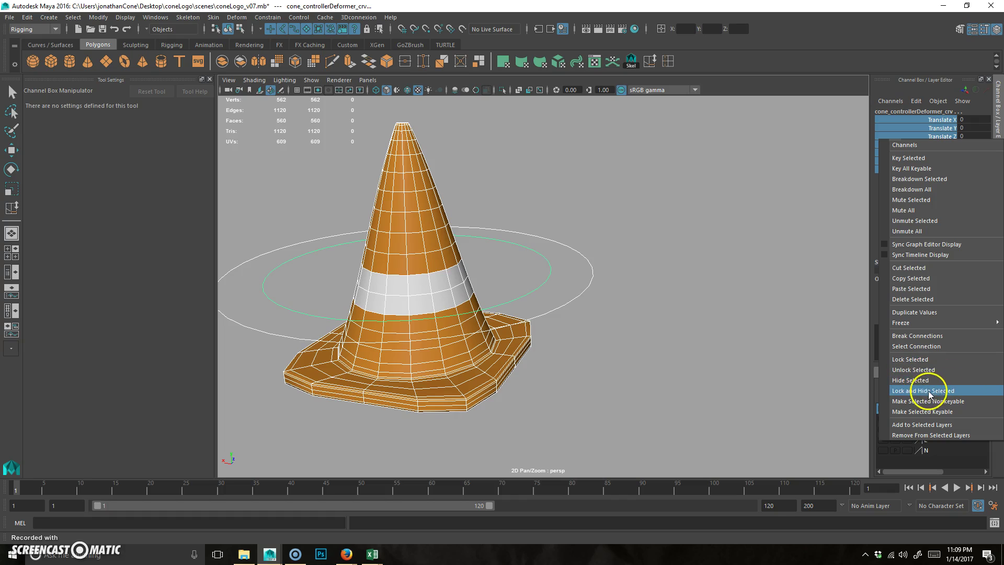
{"action": "left_click", "coordinate": [723, 168]}
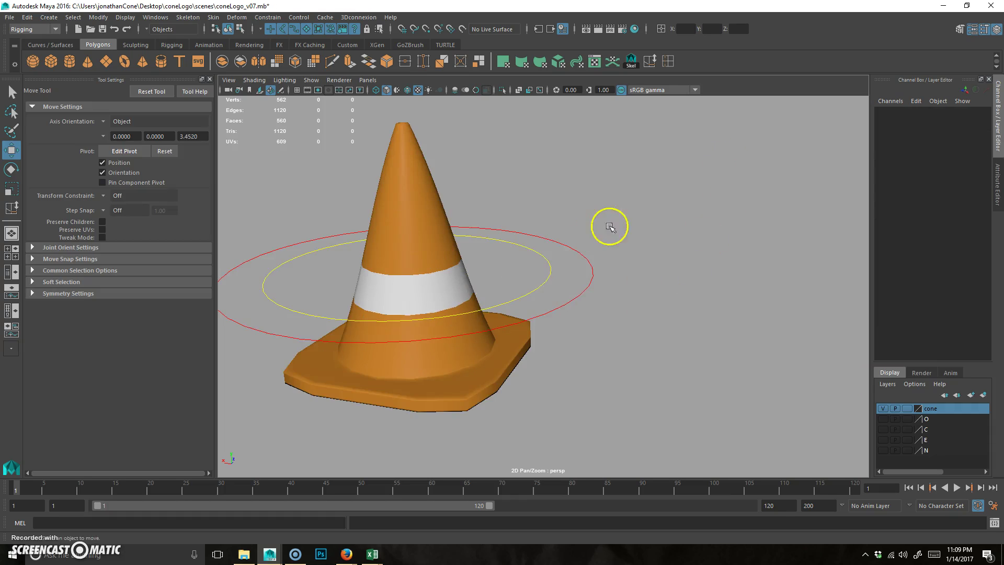
Select the cone's master controller and save the scene as a new version named coneLogo_v08.mb
{"action": "right_click_drag", "start_coordinate": [610, 226], "coordinate": [385, 247], "text": "alt"}
{"action": "left_click", "coordinate": [575, 270]}
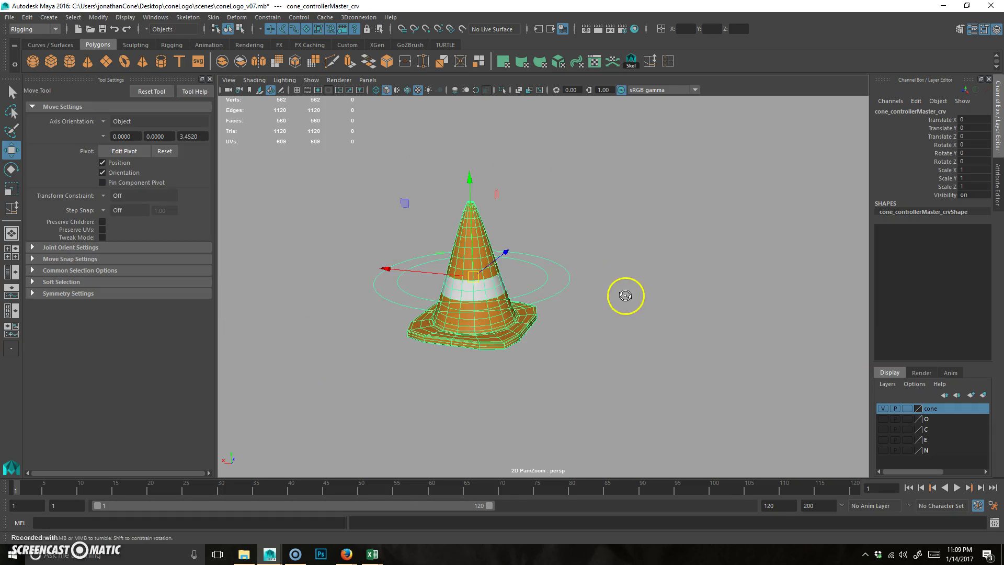
{"action": "left_click_drag", "start_coordinate": [625, 294], "coordinate": [552, 288], "text": "alt"}
{"action": "left_click_drag", "start_coordinate": [478, 260], "coordinate": [582, 303], "text": "alt"}
{"action": "middle_click_drag", "start_coordinate": [583, 303], "coordinate": [659, 290], "text": "alt"}
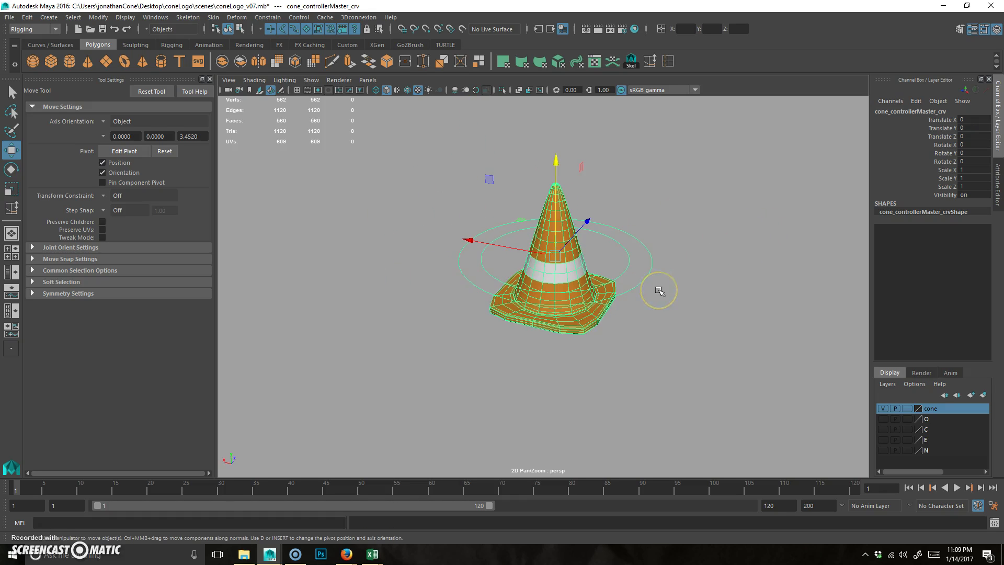
{"action": "key", "text": "ctrl+shift+s"}
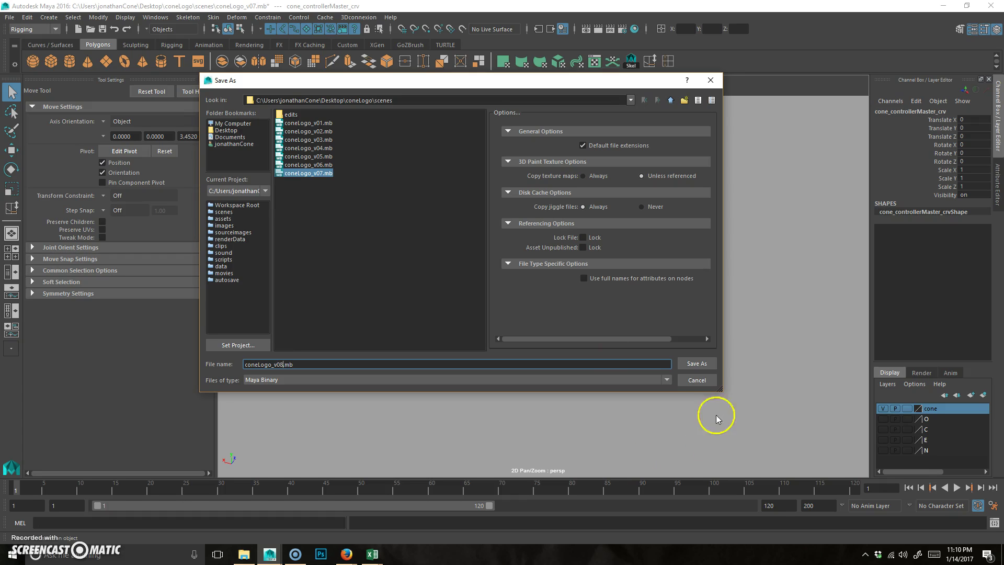
{"action": "left_click", "coordinate": [697, 363]}
Group the cone's master controller hierarchy in the Hypergraph Hierarchy under a new parent node
{"action": "left_click_drag", "start_coordinate": [554, 366], "coordinate": [554, 285], "text": "alt"}
{"action": "key", "text": "Up"}
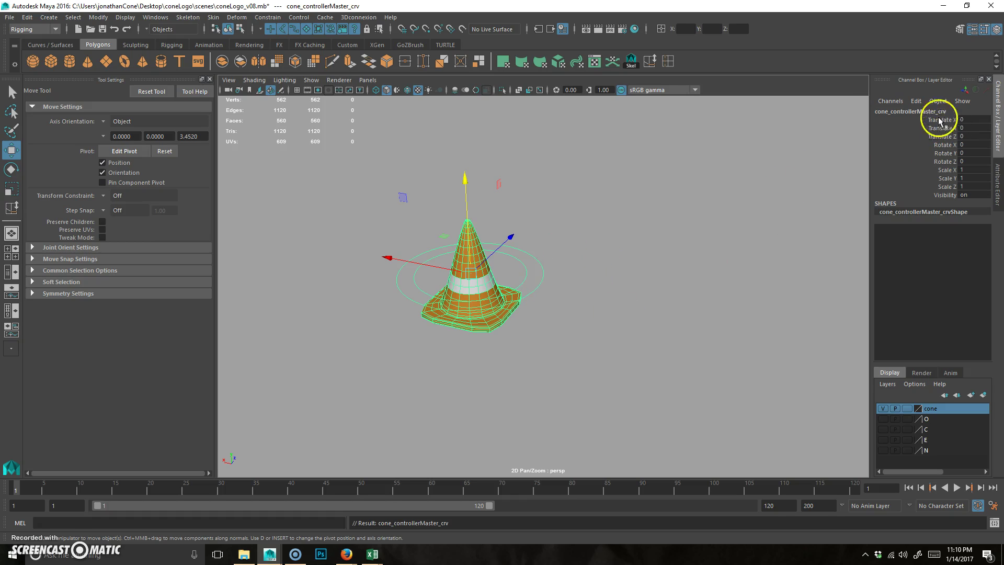
{"action": "left_click", "coordinate": [155, 17]}
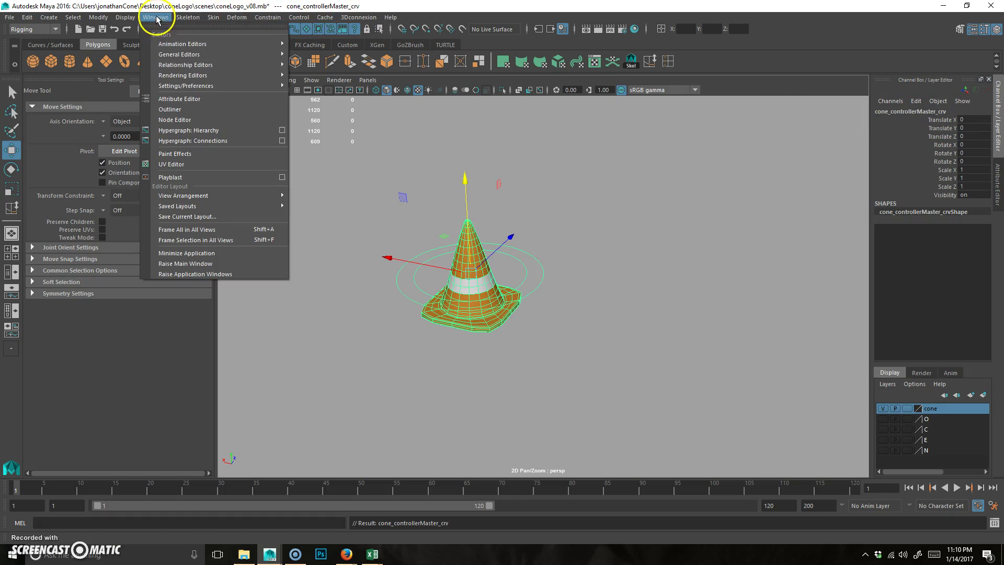
{"action": "left_click", "coordinate": [229, 132]}
{"action": "left_click", "coordinate": [370, 174]}
{"action": "left_click", "coordinate": [332, 239]}
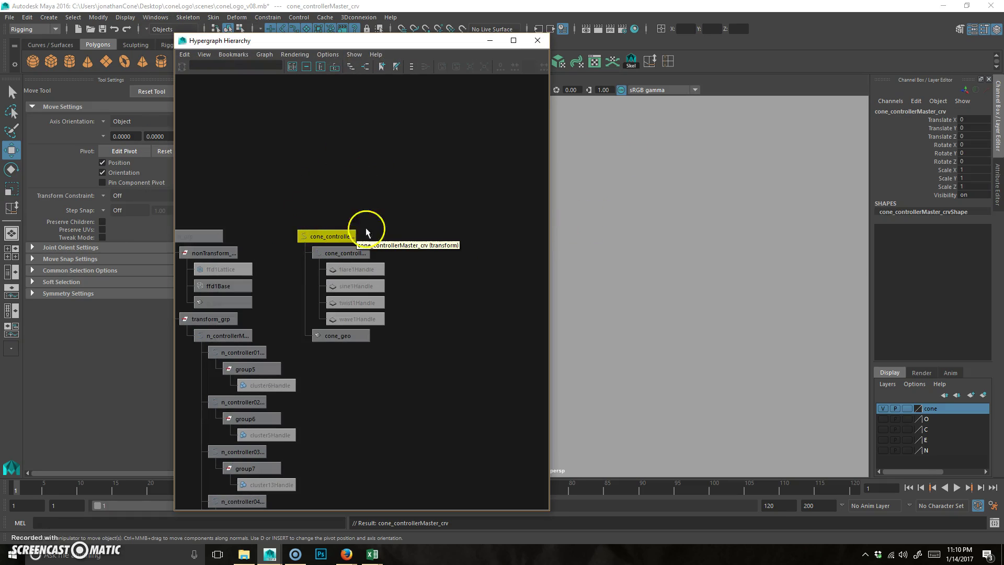
{"action": "key", "text": "ctrl+g"}
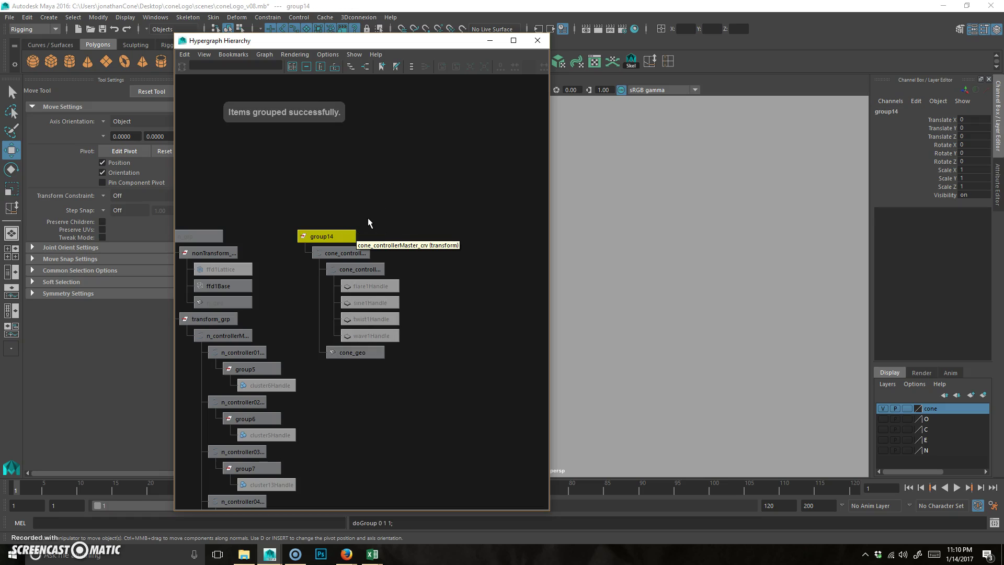
Rename the new parent group as cone_grp and close the Hypergraph Hierarchy
{"action": "left_click", "coordinate": [888, 111]}
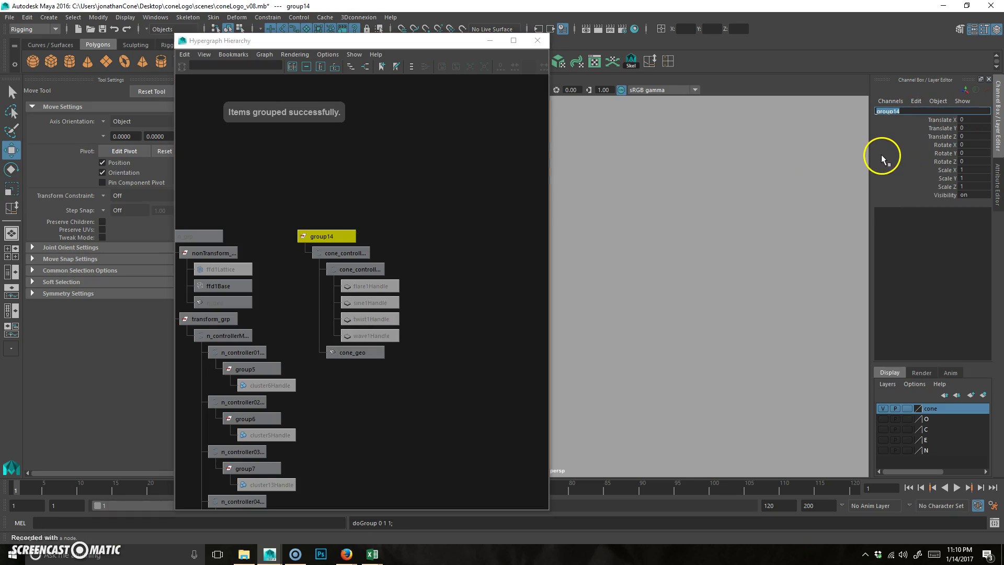
{"action": "type", "text": "cone_grp"}
{"action": "key", "text": "Return"}
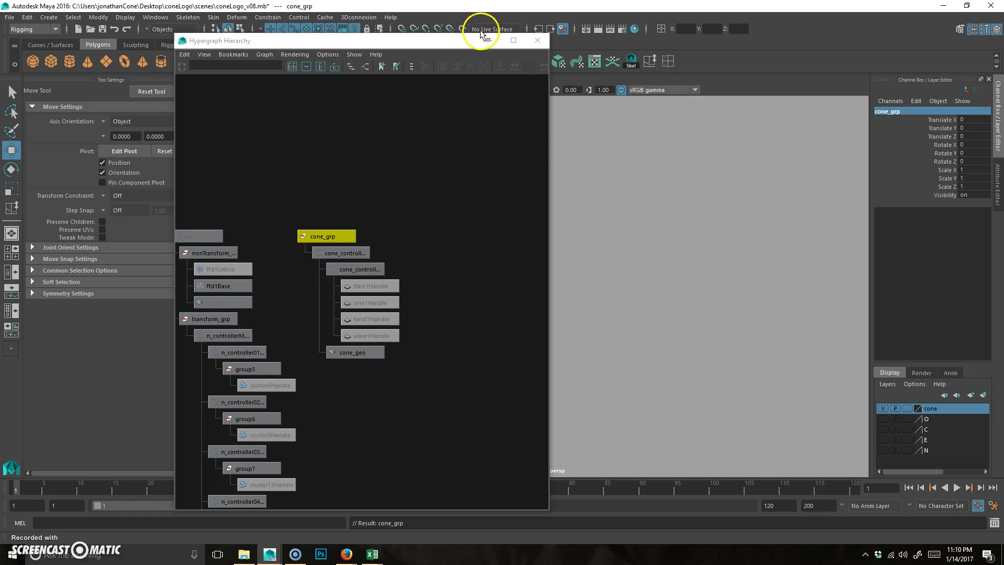
{"action": "left_click", "coordinate": [537, 39]}
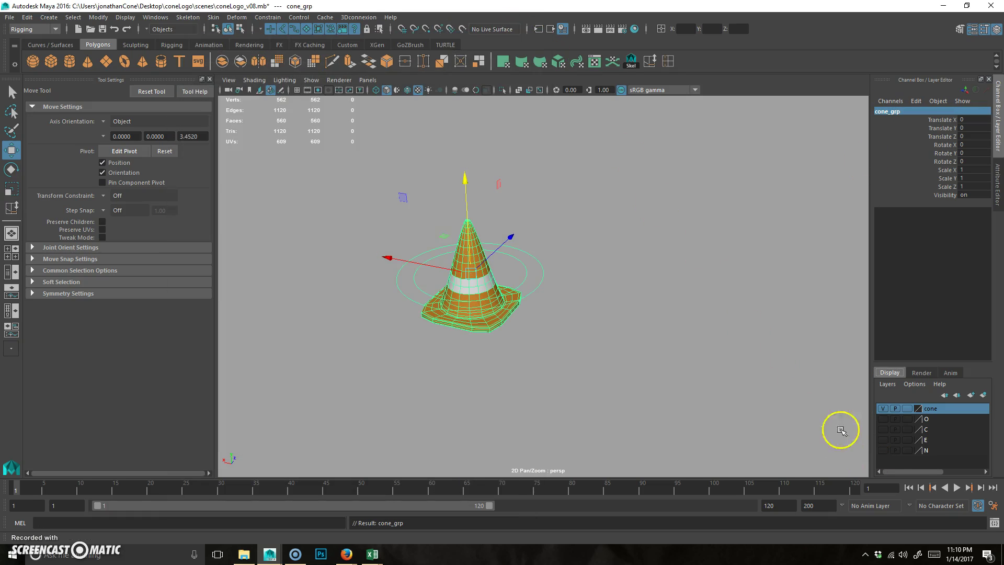
Add cone_grp to the cone display layer and turn off that layer's visibility
{"action": "right_click", "coordinate": [941, 412]}
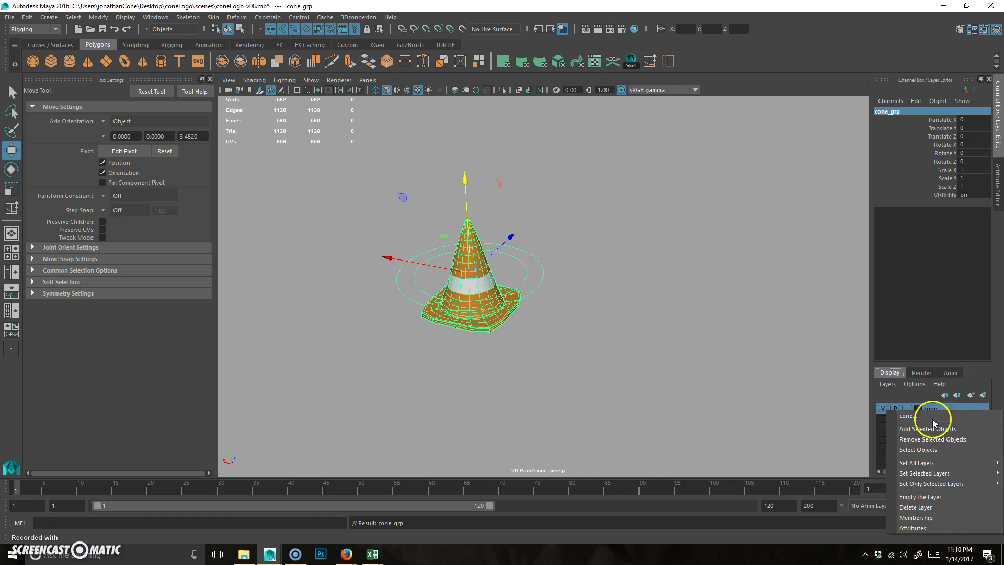
{"action": "left_click", "coordinate": [944, 428]}
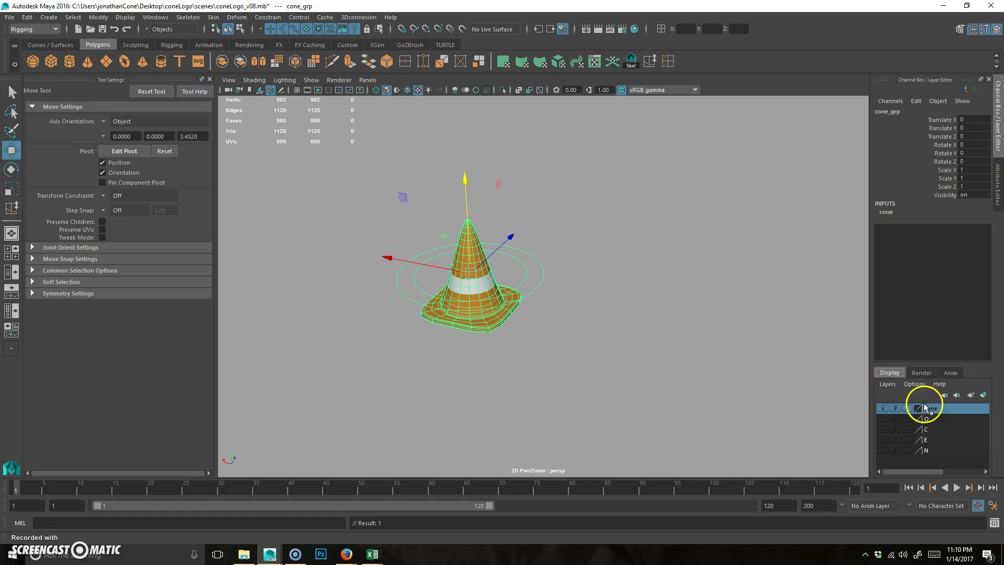
{"action": "left_click", "coordinate": [884, 409]}
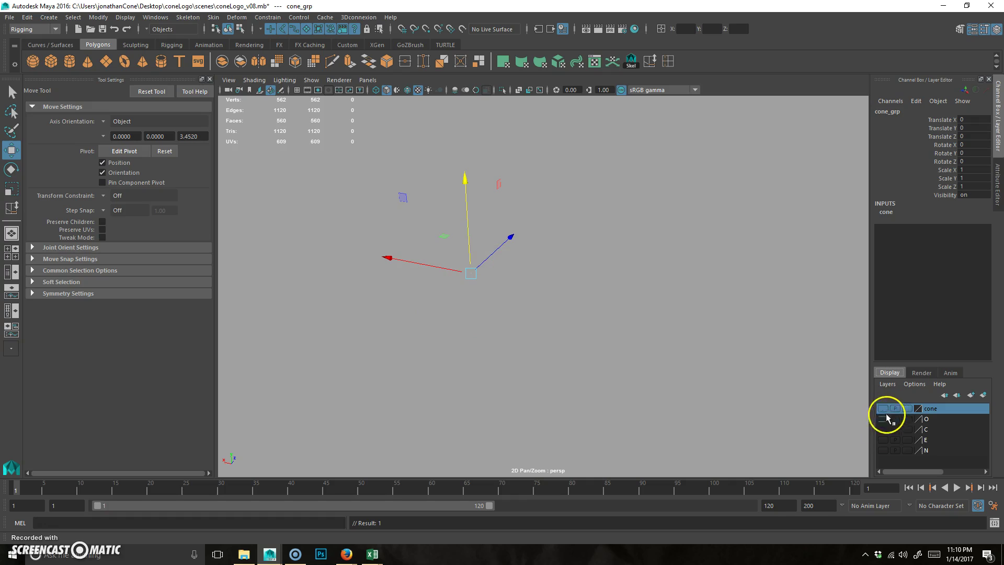
Deselect everything and save the scene under its current file name
{"action": "left_click", "coordinate": [658, 299]}
{"action": "key", "text": "ctrl+s"}
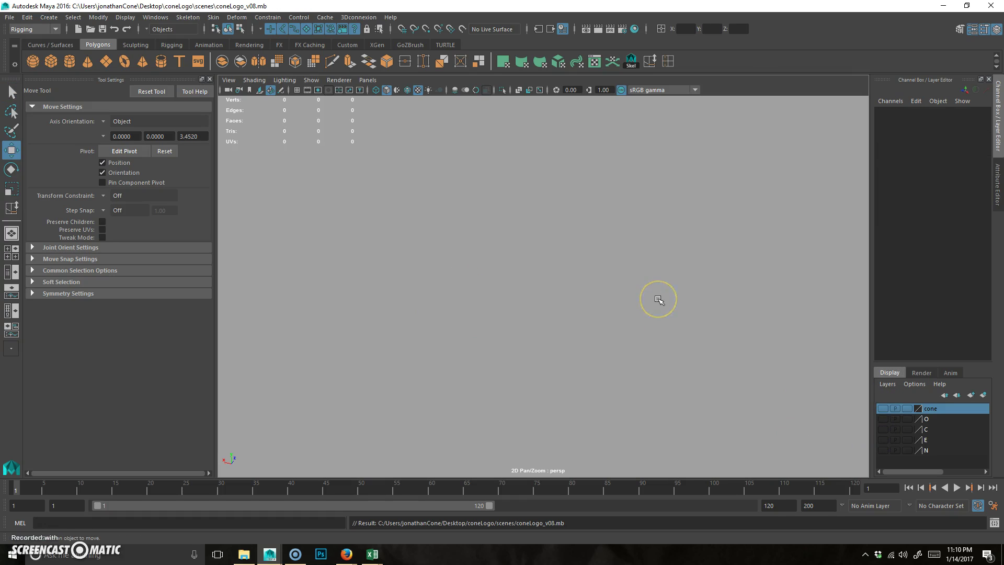